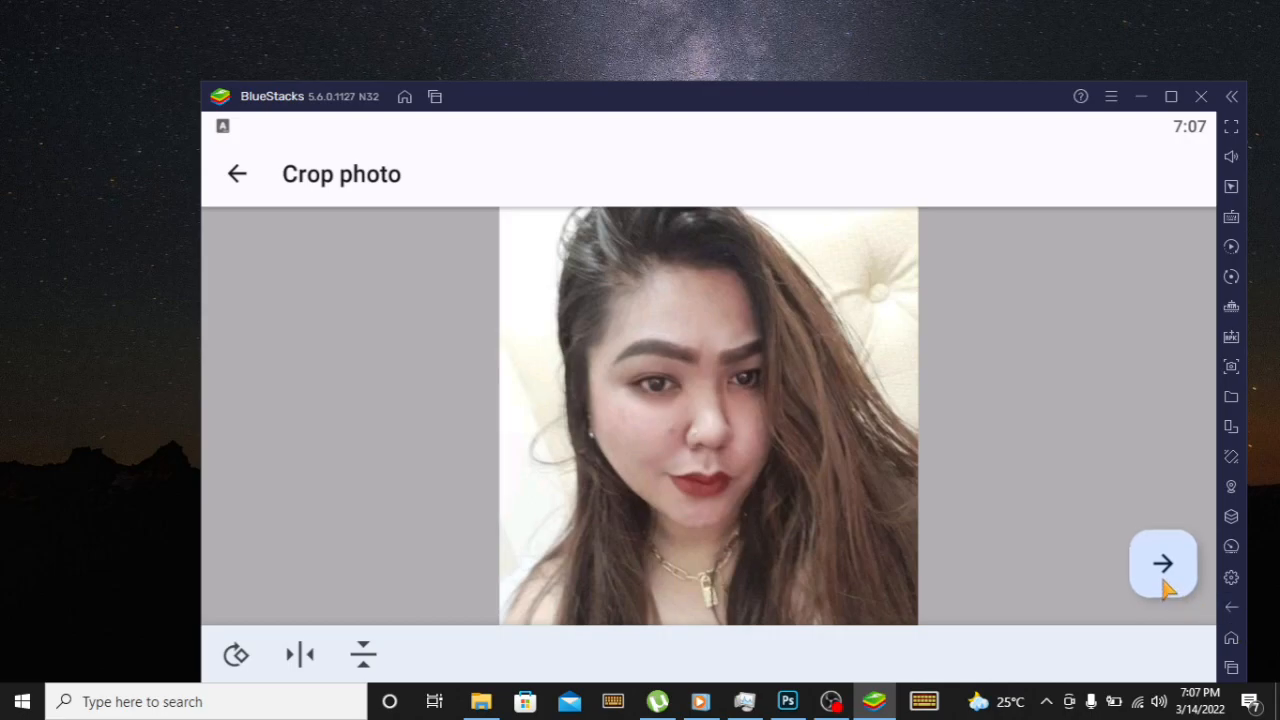
Submit the cropped portrait for conversion to a cartoon and bring up the on-screen keyboard clear of the result.
left_click(1166, 588)
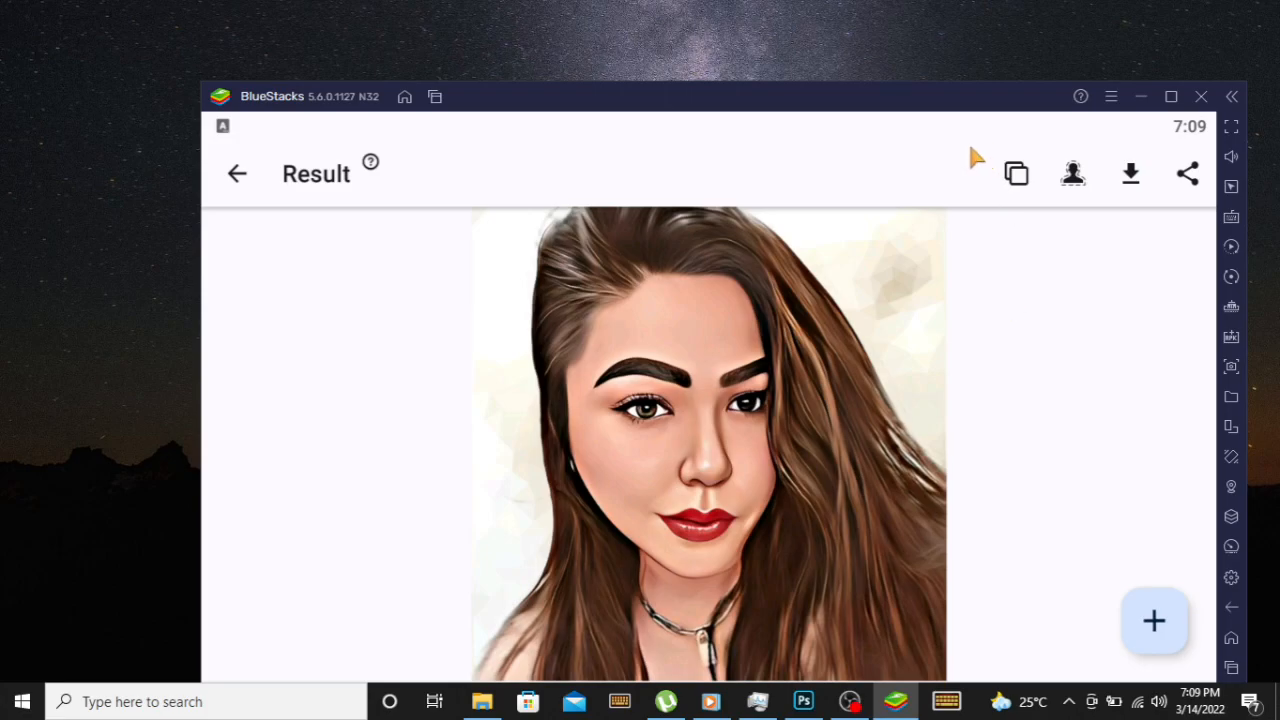
left_click_drag(961, 105, 809, 94)
left_click(940, 697)
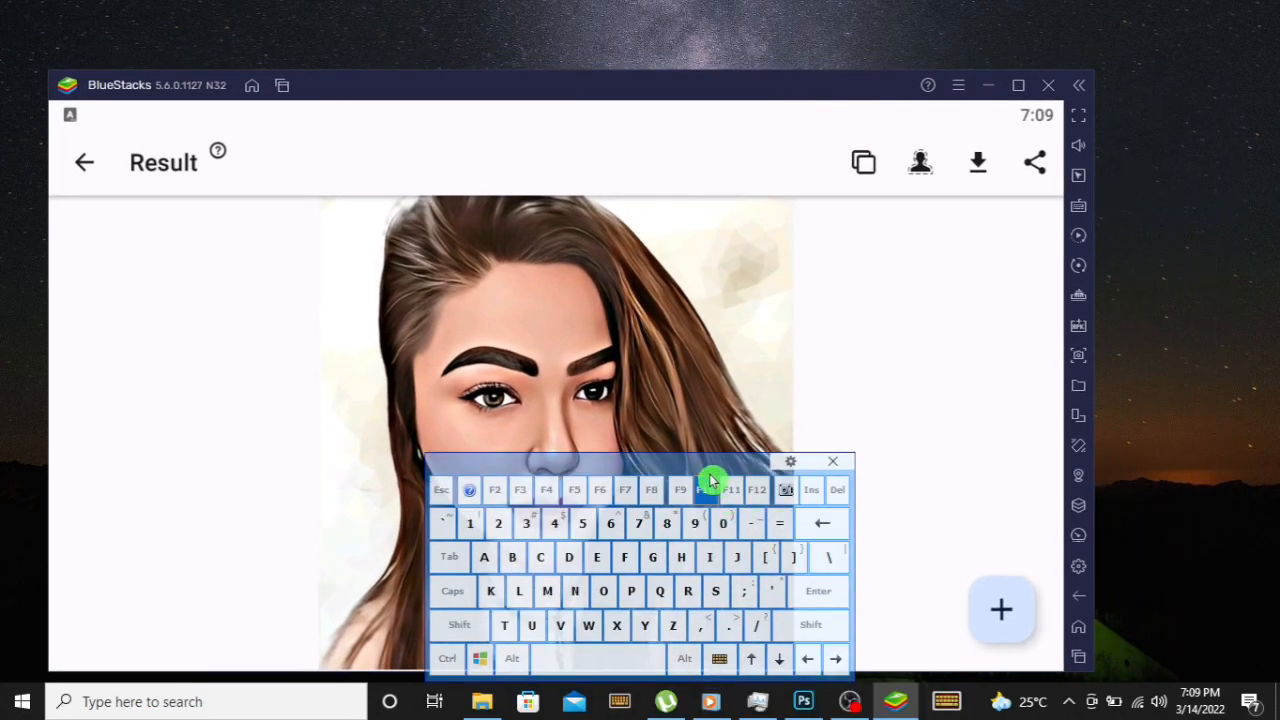
left_click_drag(712, 473, 1130, 30)
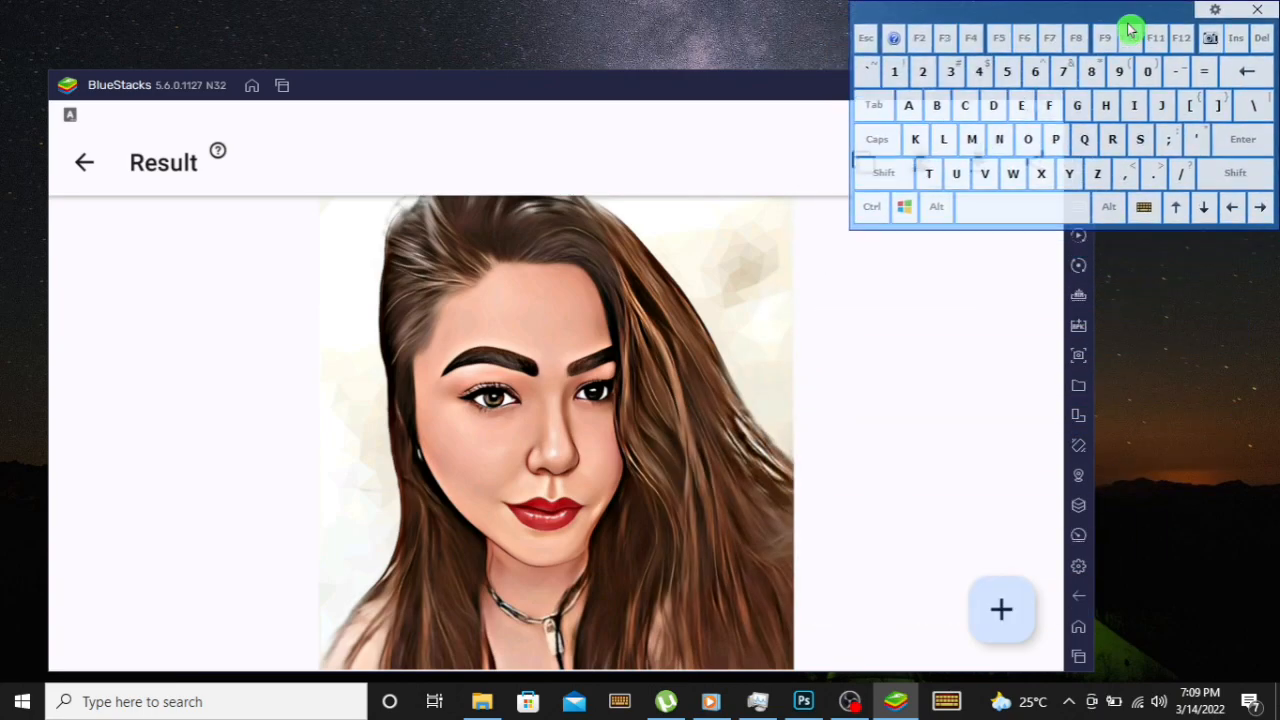
Capture the cartoon result as a screenshot and place it as a layer in a Photoshop document, keeping the Layers panel uncovered.
left_click(1211, 40)
left_click(820, 707)
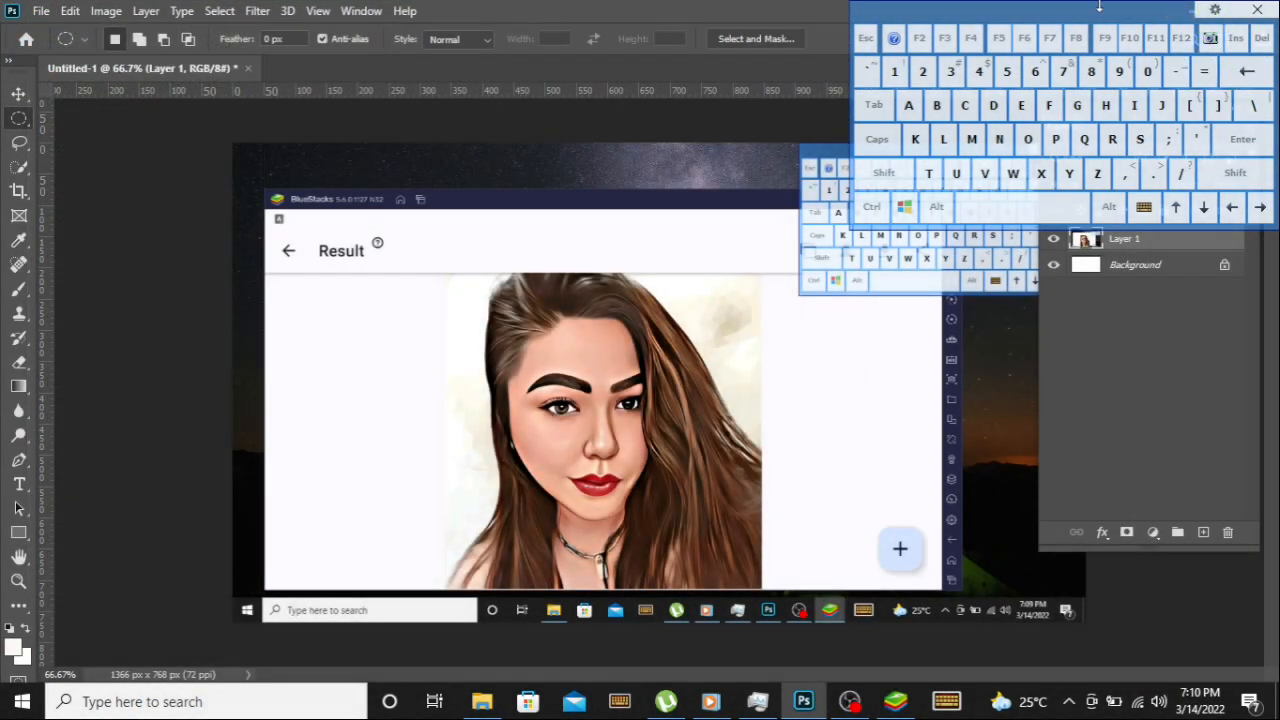
left_click_drag(1100, 15, 1103, 451)
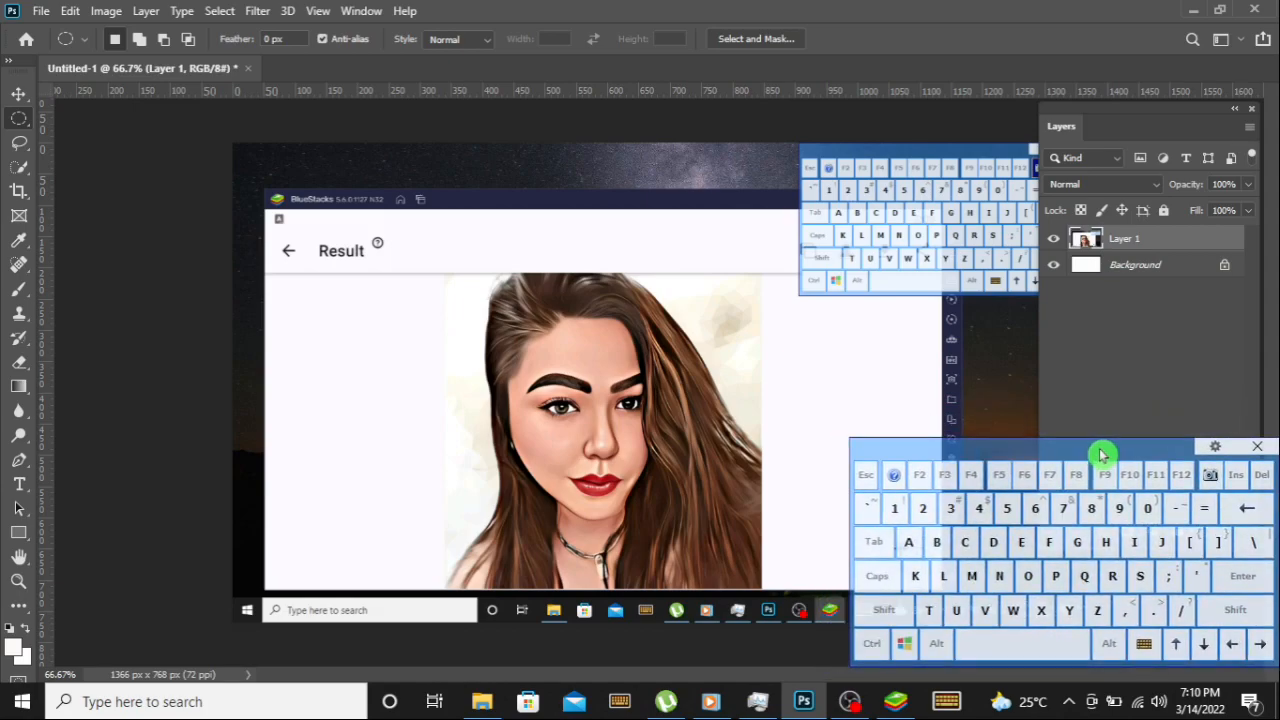
Zoom in on the cartoon portrait and fit the Layers panel into the free space above the on-screen keyboard.
left_click(19, 93)
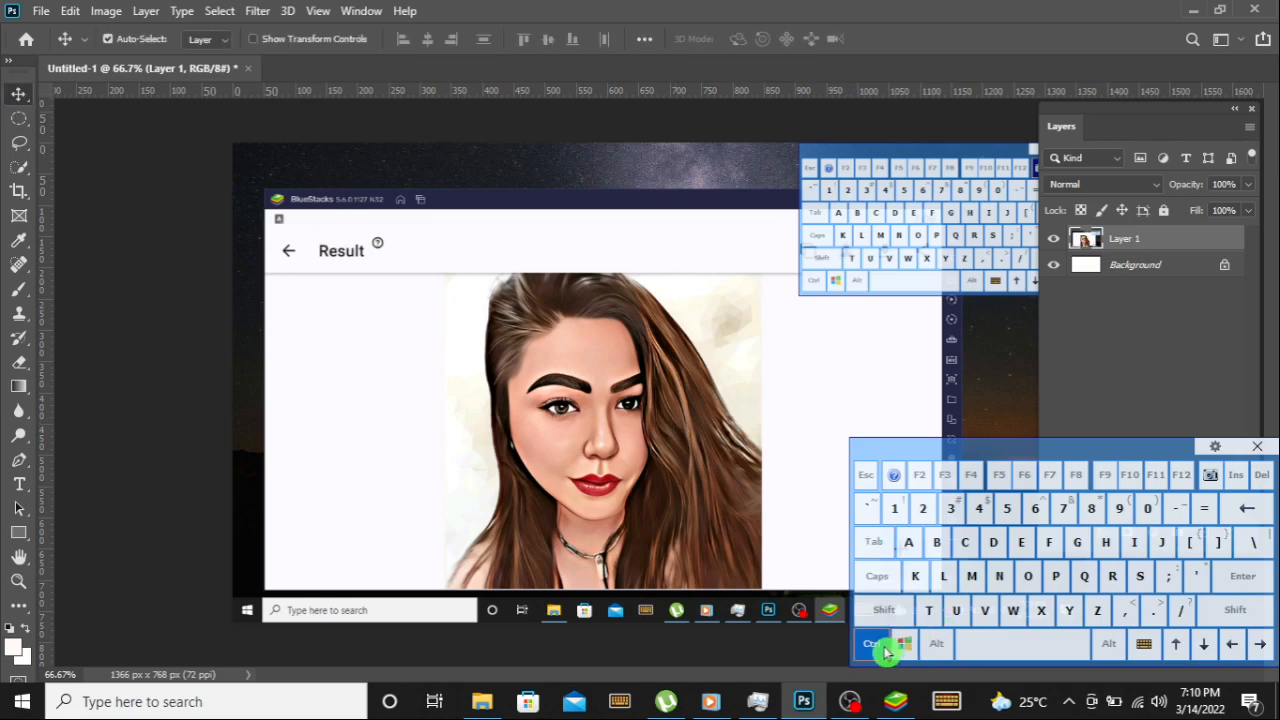
scroll(582, 400, "up", 5)
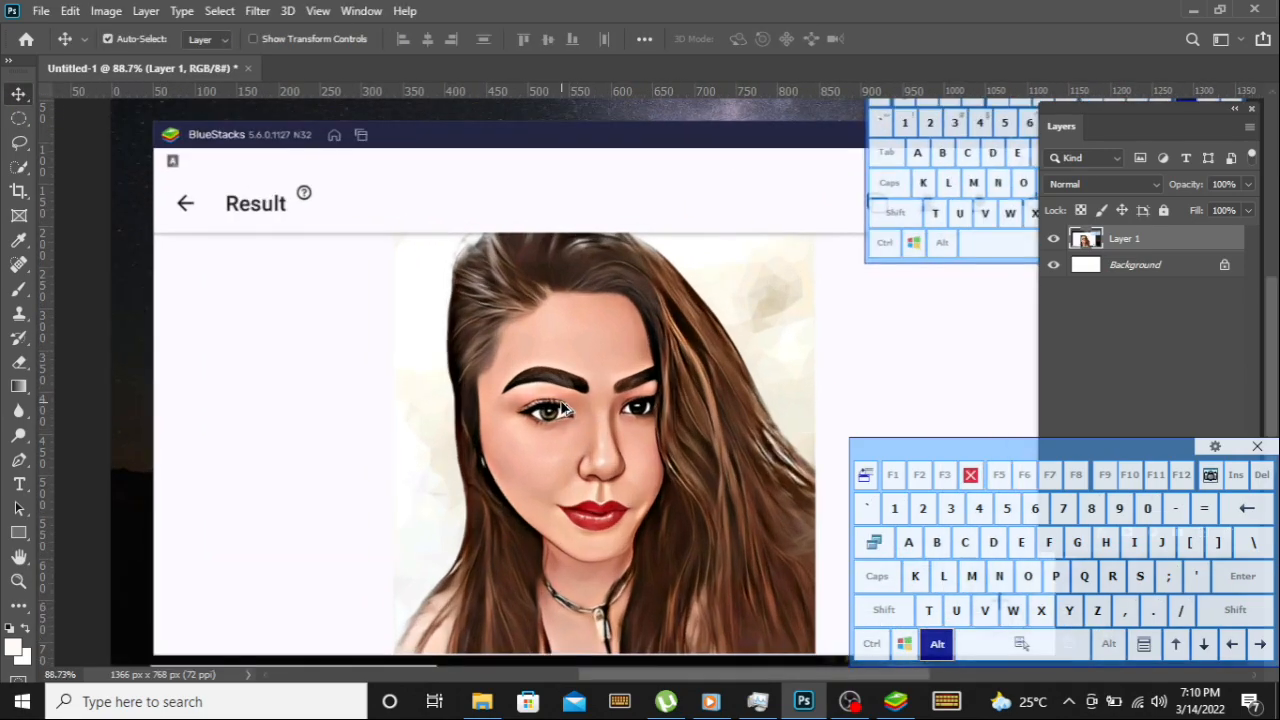
key("space")
left_click_drag(677, 420, 586, 245)
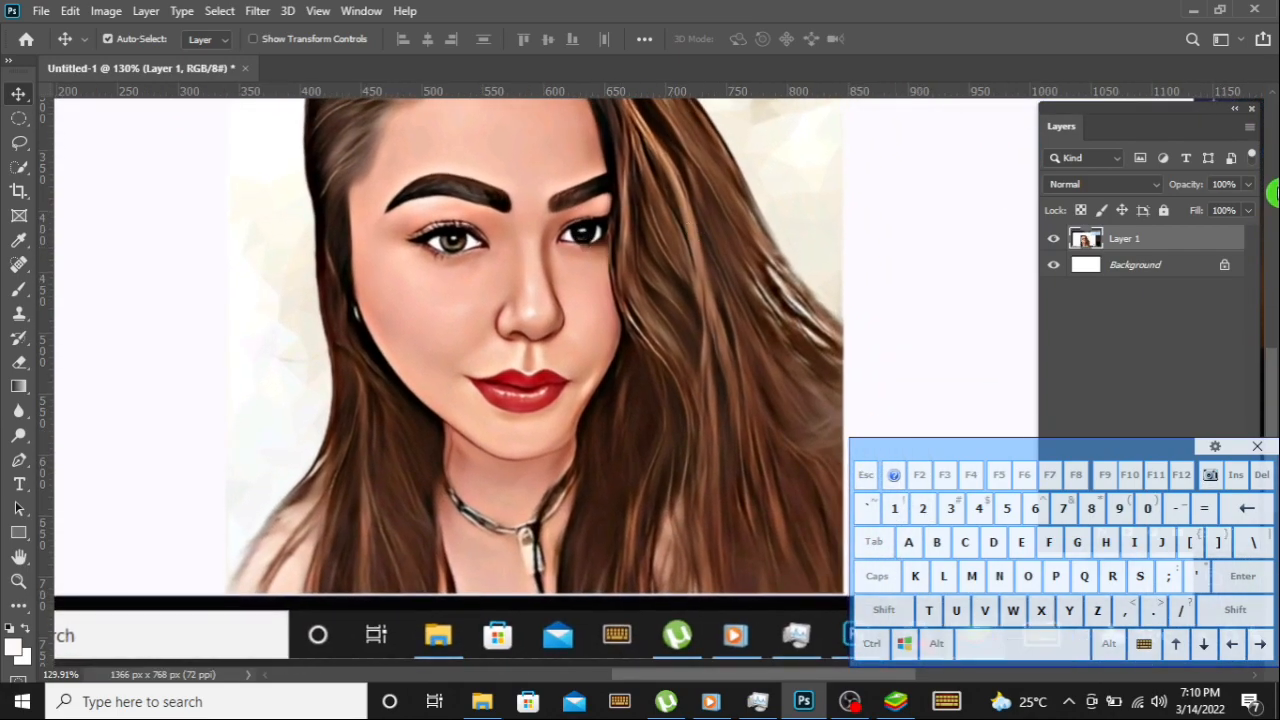
left_click_drag(1177, 118, 1152, 22)
left_click_drag(1082, 452, 1121, 390)
left_click_drag(1111, 491, 1113, 452)
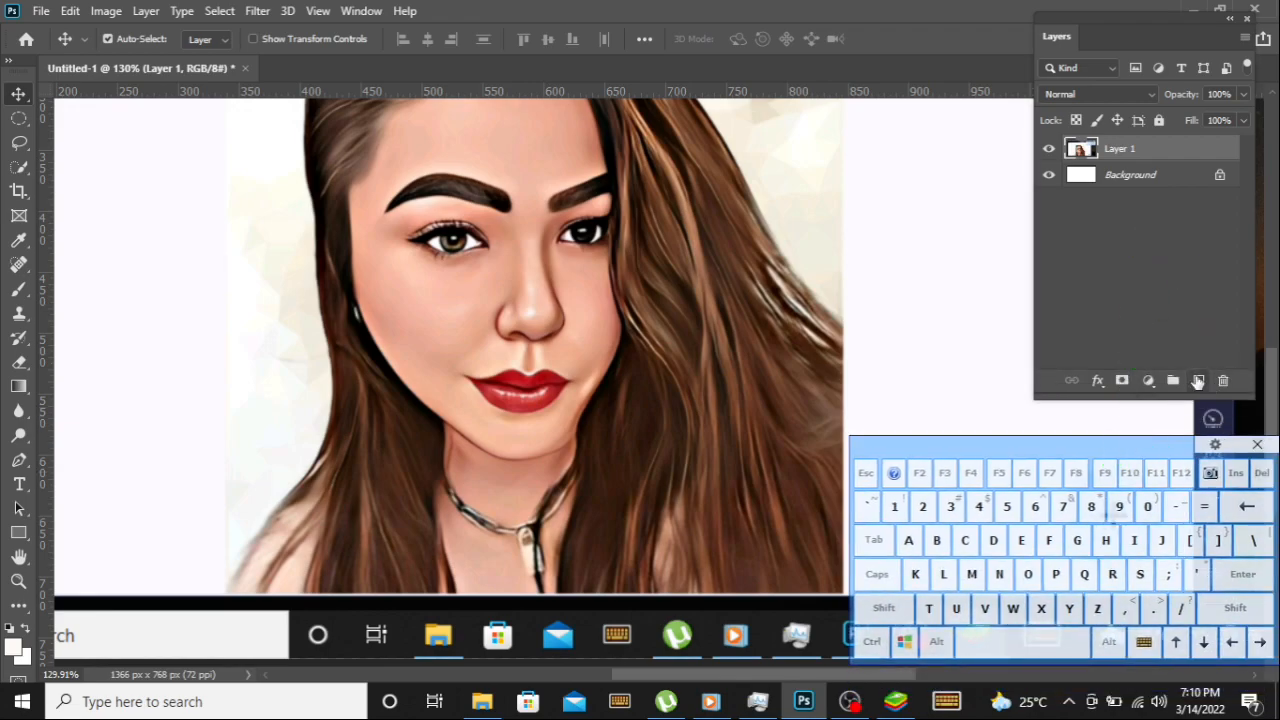
Add an empty layer above the screenshot and start a Pen path along the hair's outer right edge up towards the crown.
left_click(1197, 381)
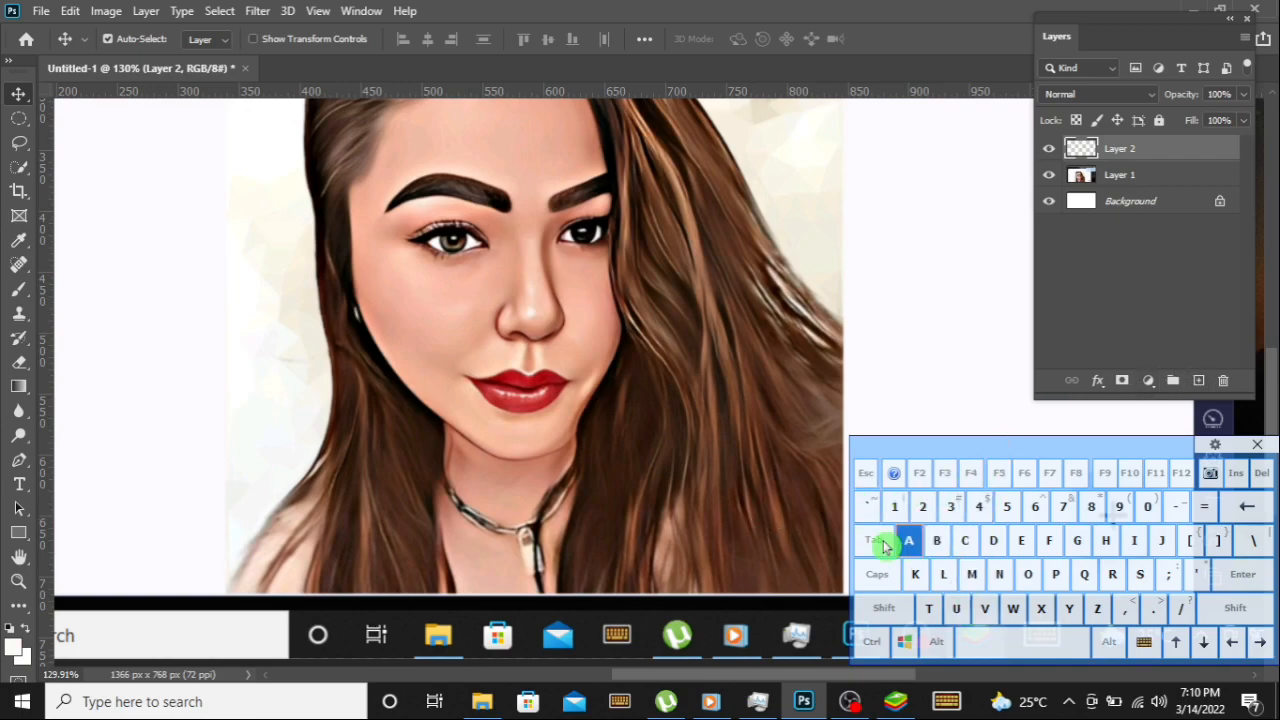
left_click(19, 460)
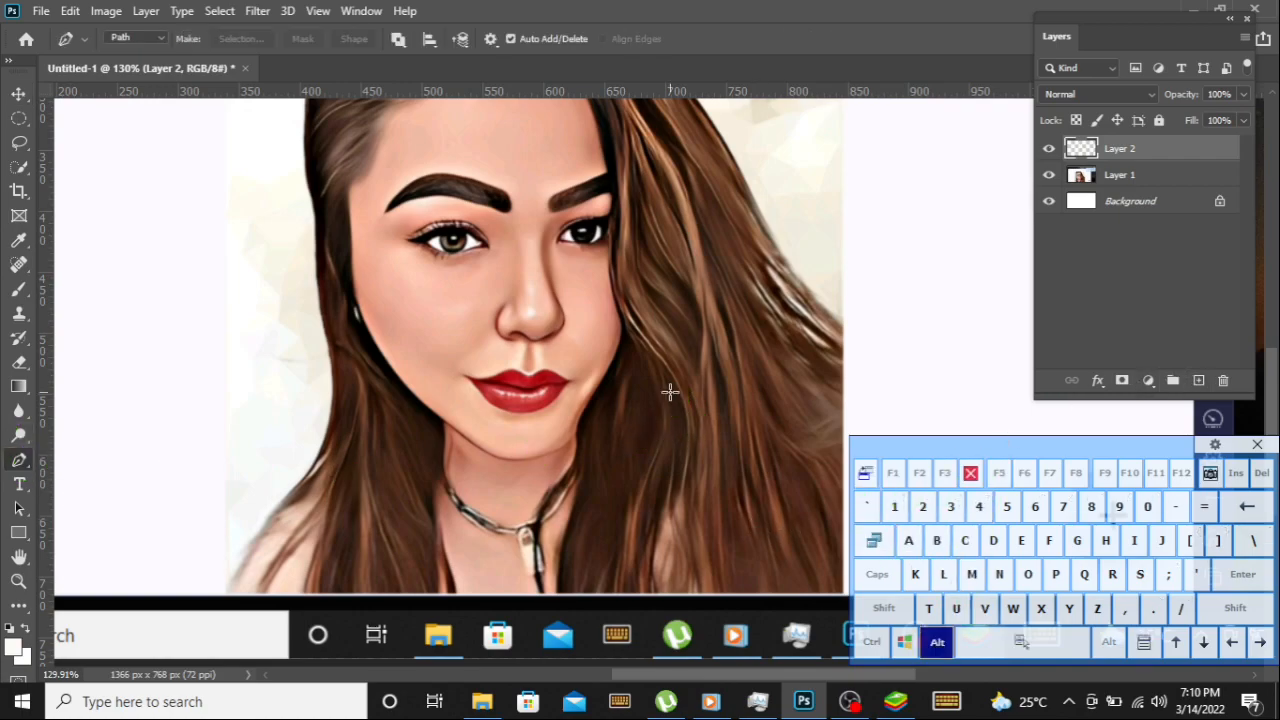
scroll(669, 392, "up", 2, "alt")
left_click_drag(683, 380, 578, 388)
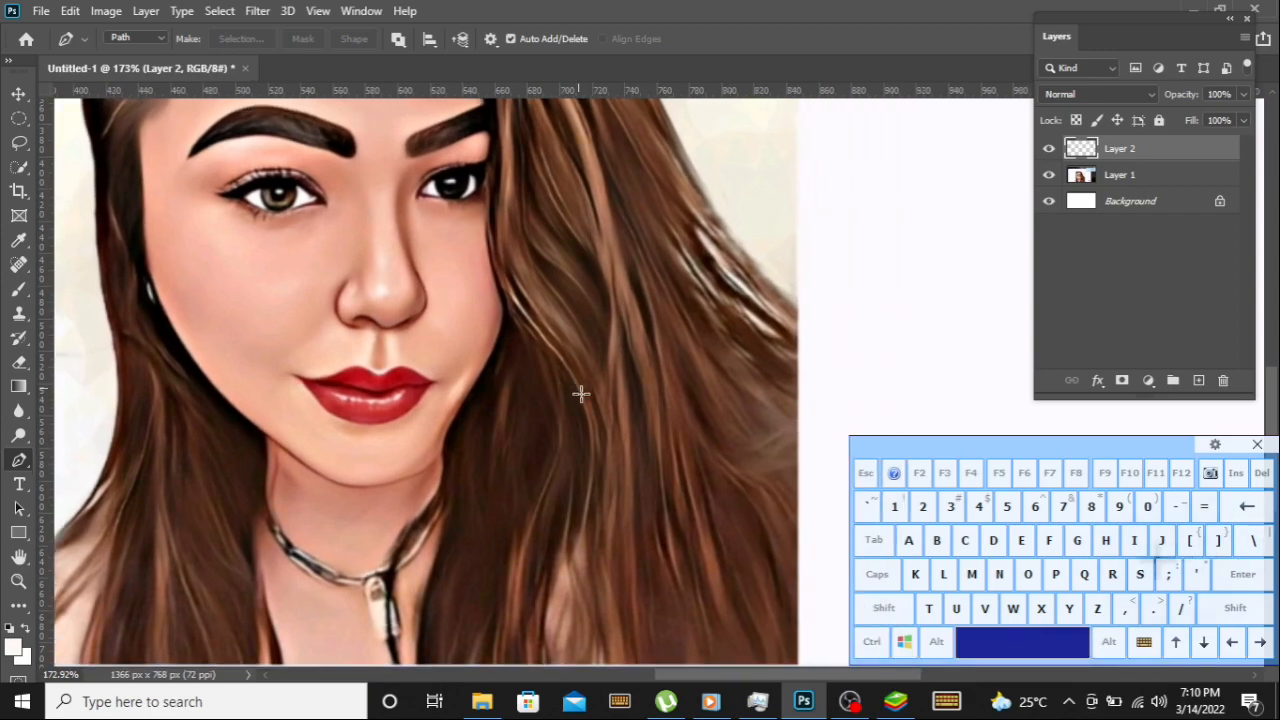
left_click_drag(703, 466, 643, 534)
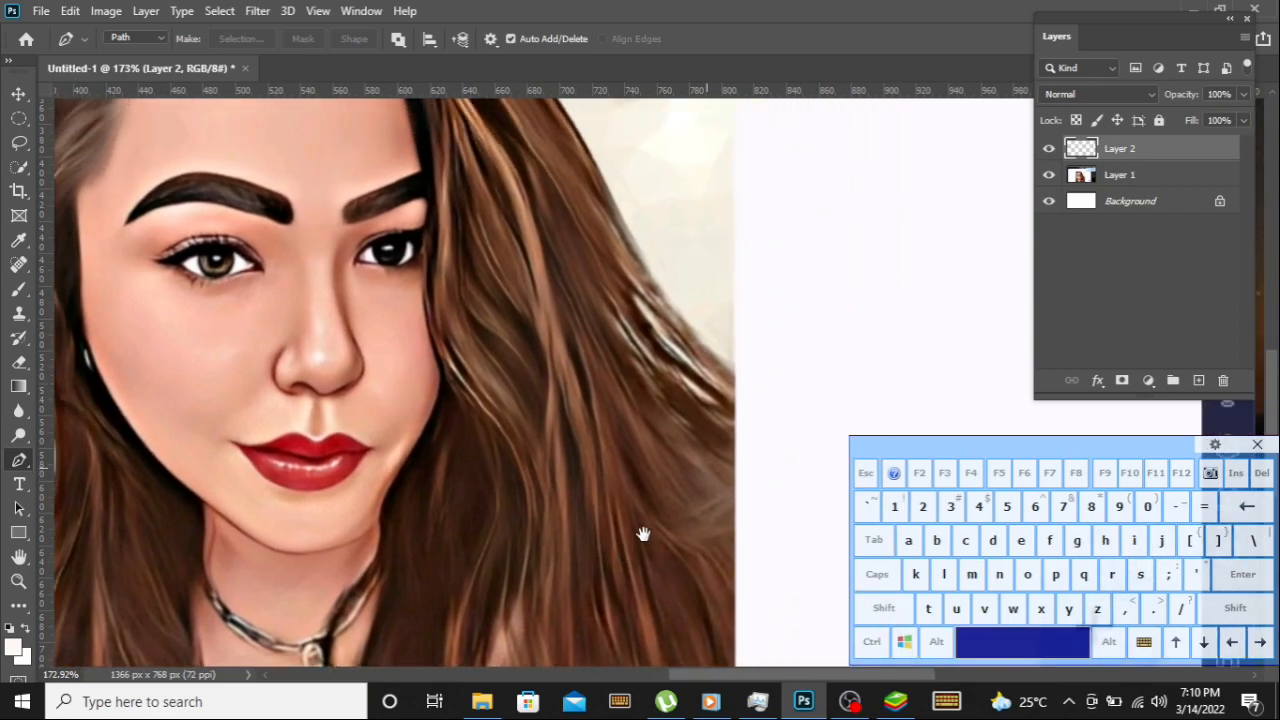
left_click(760, 392)
left_click_drag(645, 320, 680, 425)
left_click_drag(664, 350, 625, 257)
left_click_drag(580, 312, 662, 409)
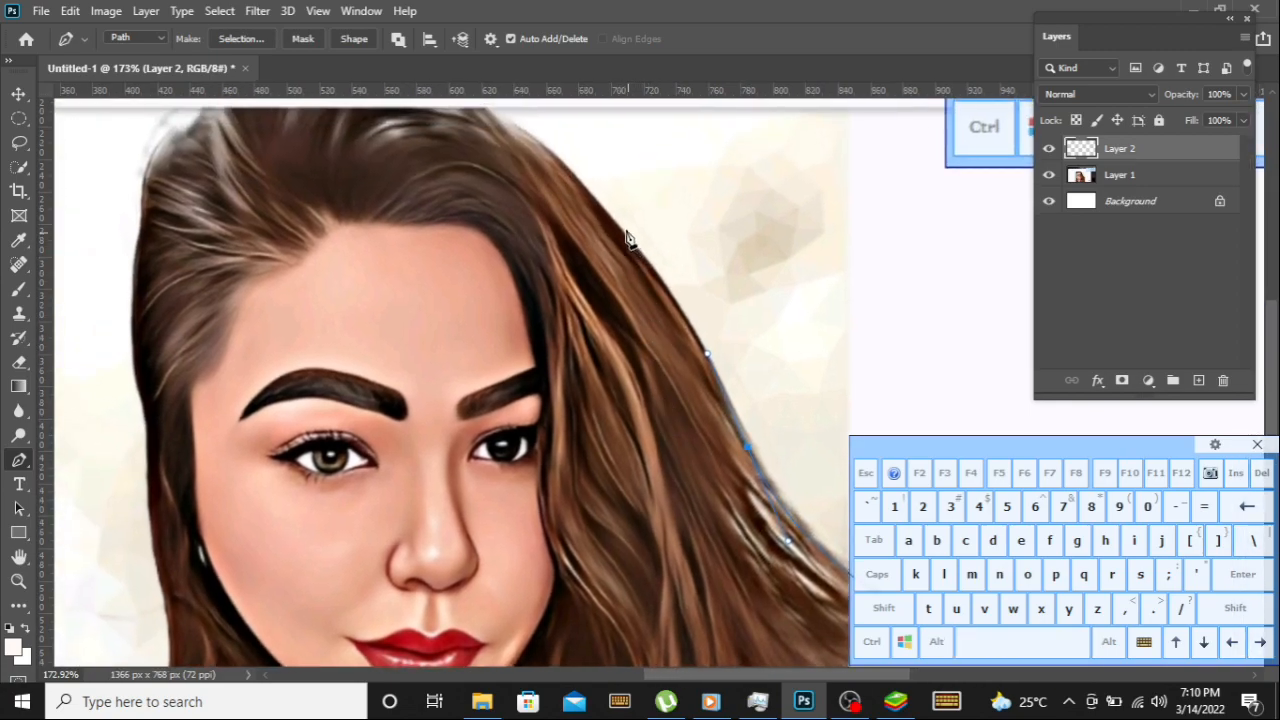
left_click_drag(567, 185, 554, 156)
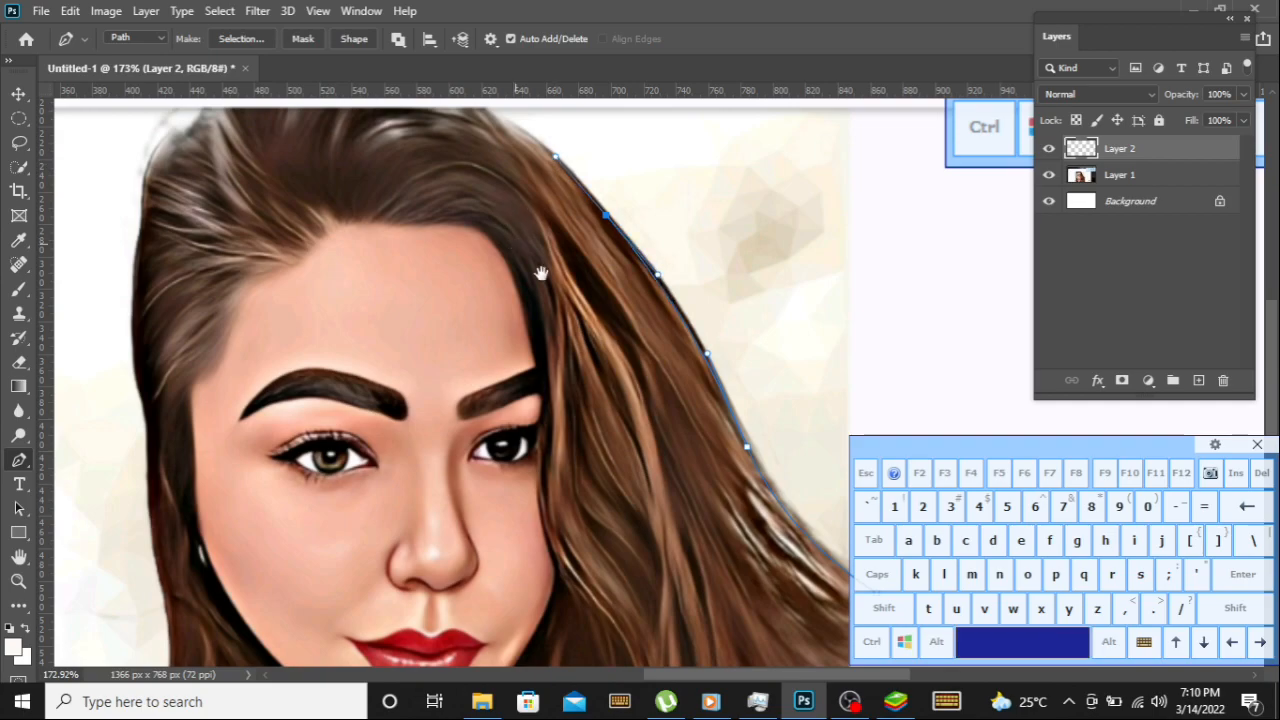
Continue the hair path in a curve over the crown and down to the upper left side of the head.
left_click_drag(541, 273, 690, 410)
left_click_drag(594, 217, 556, 203)
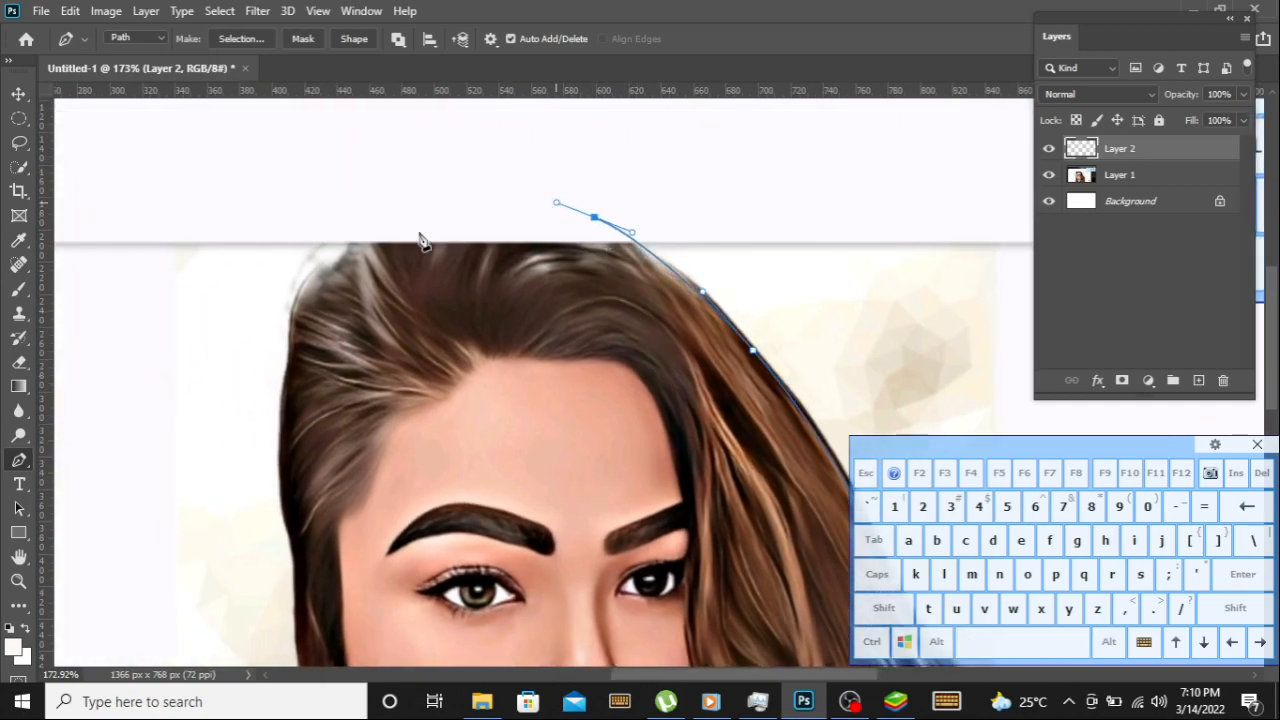
left_click_drag(349, 251, 290, 293)
key("alt")
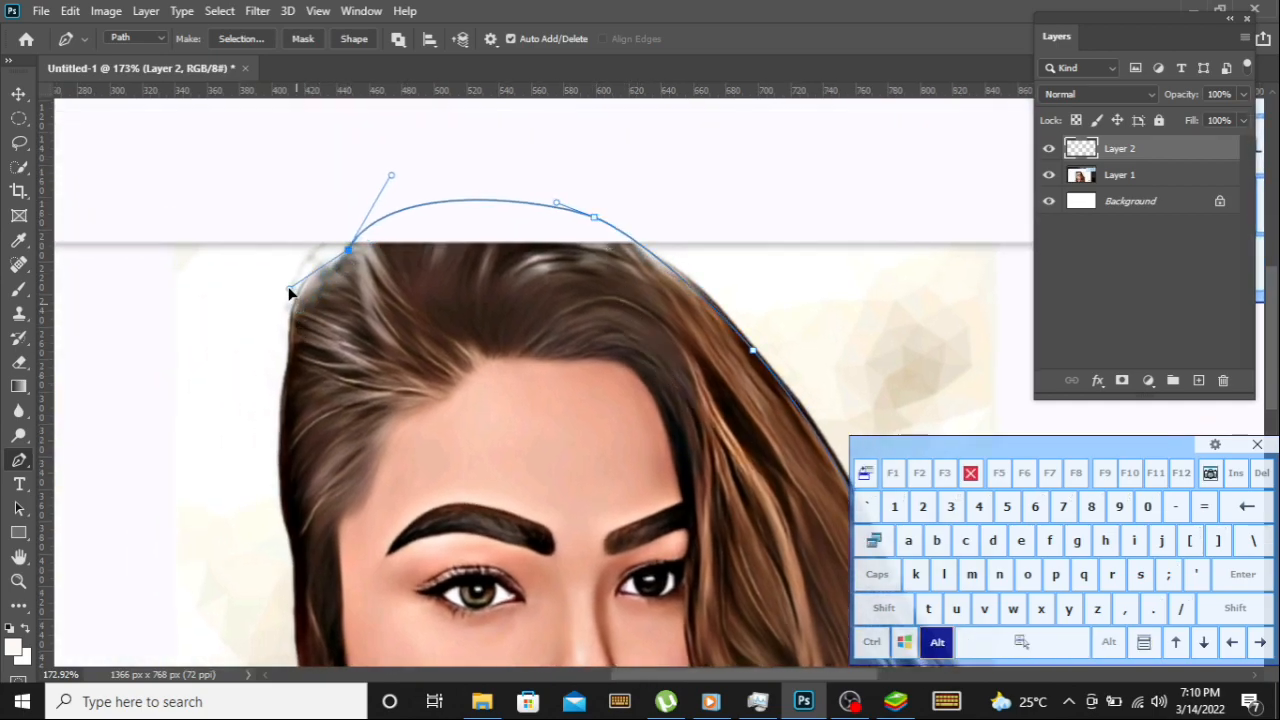
mouse_move(296, 355)
left_mouse_down()
mouse_move(310, 403)
mouse_move(286, 377)
left_mouse_up()
key("alt")
Extend the path down the hair's outer left edge to the strand ends over the shoulder.
key("space")
left_click_drag(338, 452, 383, 329)
left_click_drag(378, 275, 391, 385)
key("alt")
left_click_drag(397, 464, 411, 502)
key("space")
left_click_drag(442, 550, 536, 363)
left_click_drag(457, 471, 391, 558)
left_click(391, 558)
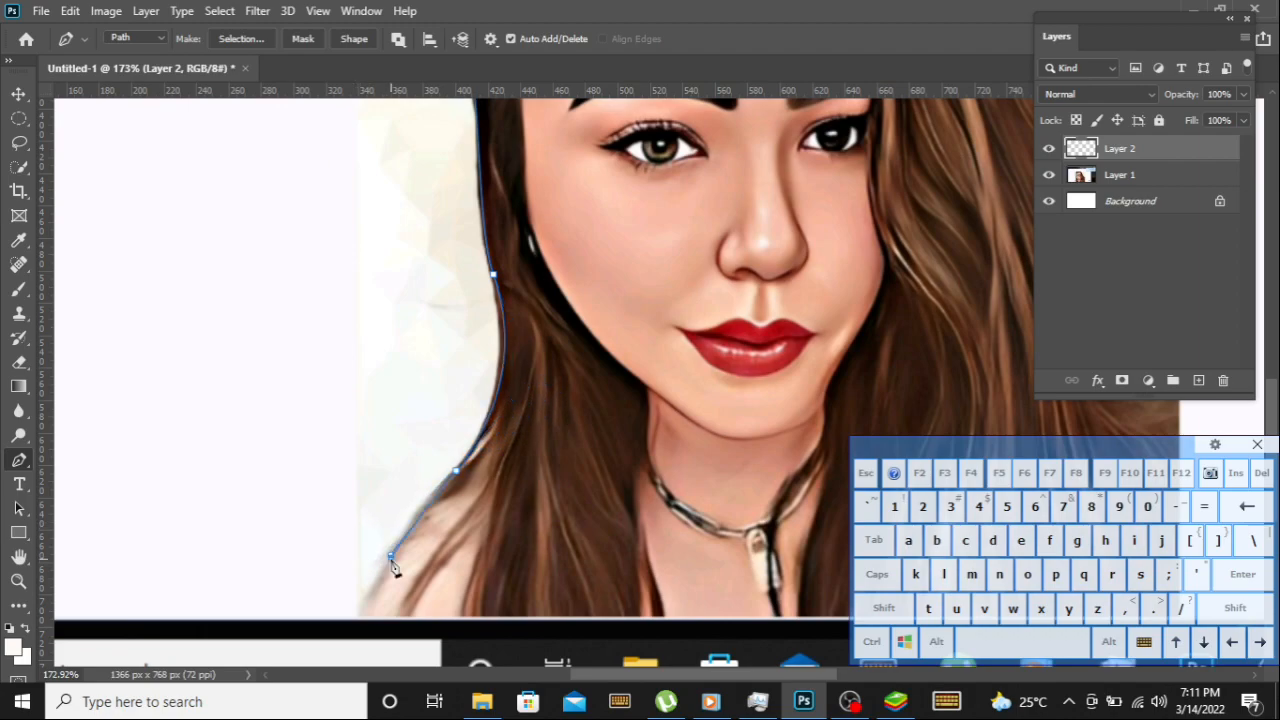
Trace the strand gaps over the left shoulder, pass below the hair ends, and bring the path up beside the neck to the jaw.
left_click(494, 429)
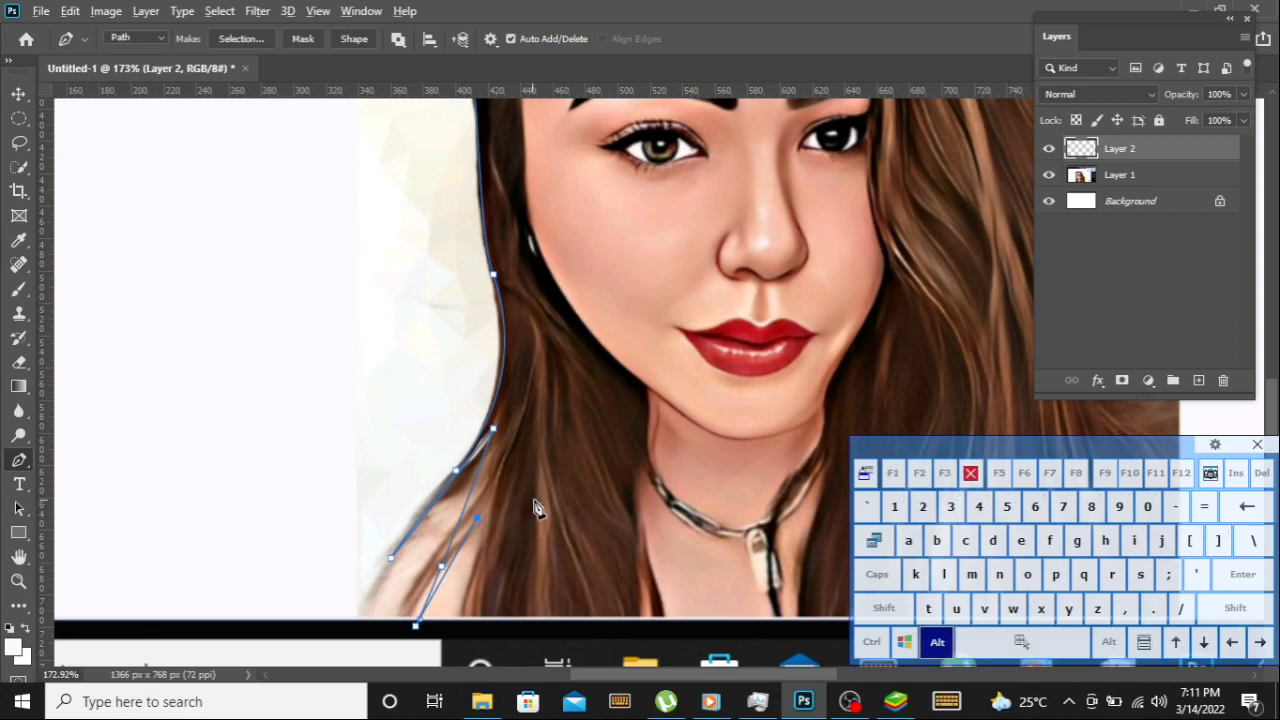
scroll(571, 503, "down", 5)
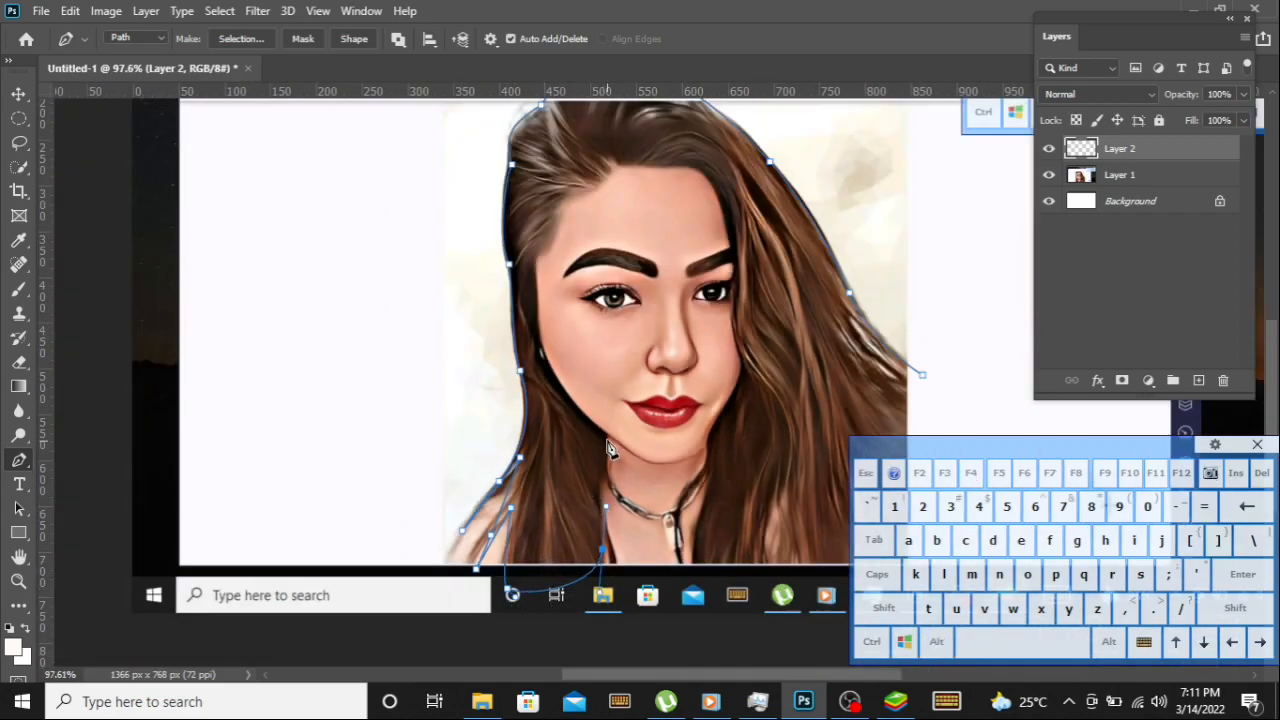
scroll(608, 445, "up", 5)
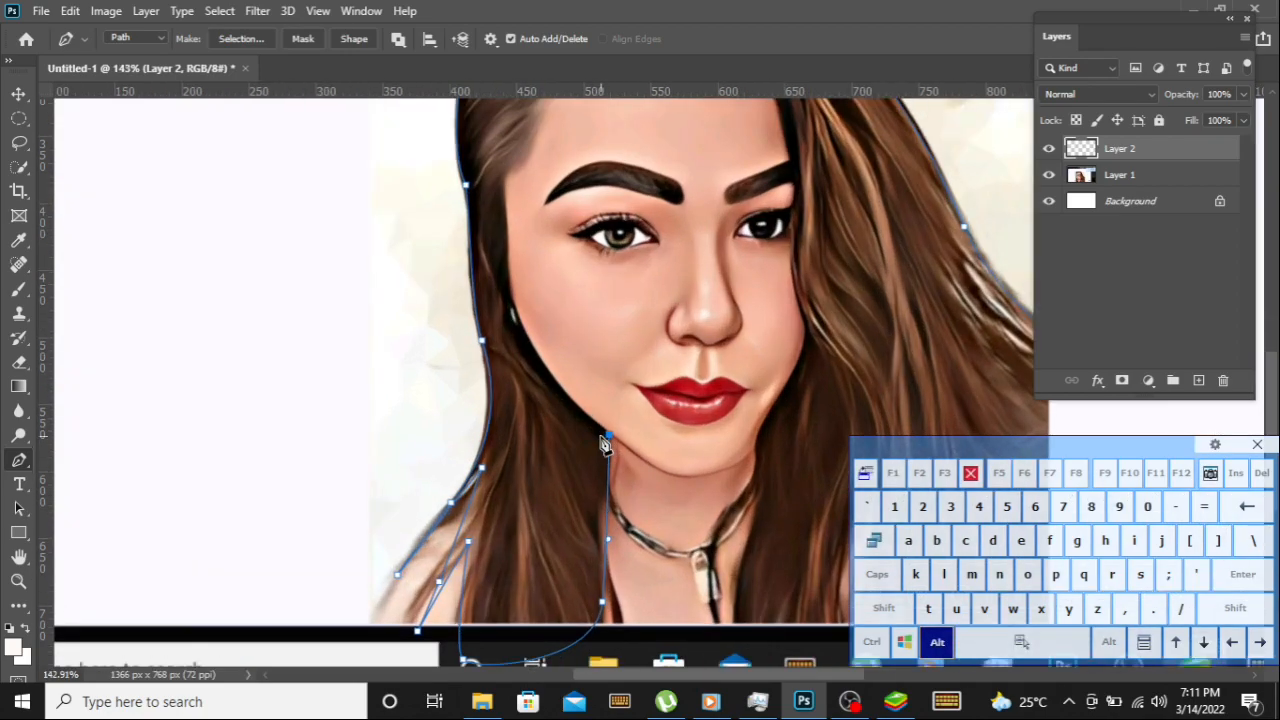
Trace the inner edge of the left hair from the jaw past the ear and temple to the hairline.
left_click_drag(641, 387, 657, 486)
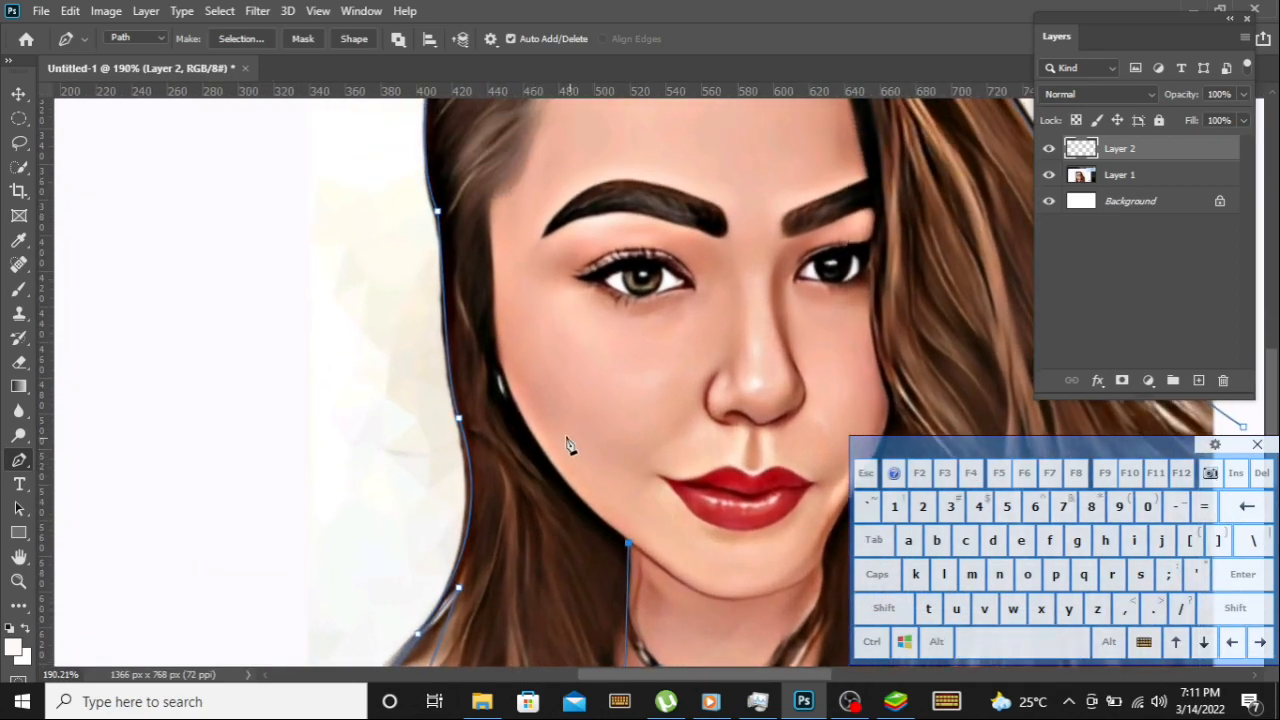
left_click_drag(505, 385, 492, 343)
key("alt")
left_click_drag(490, 208, 530, 480)
key("space")
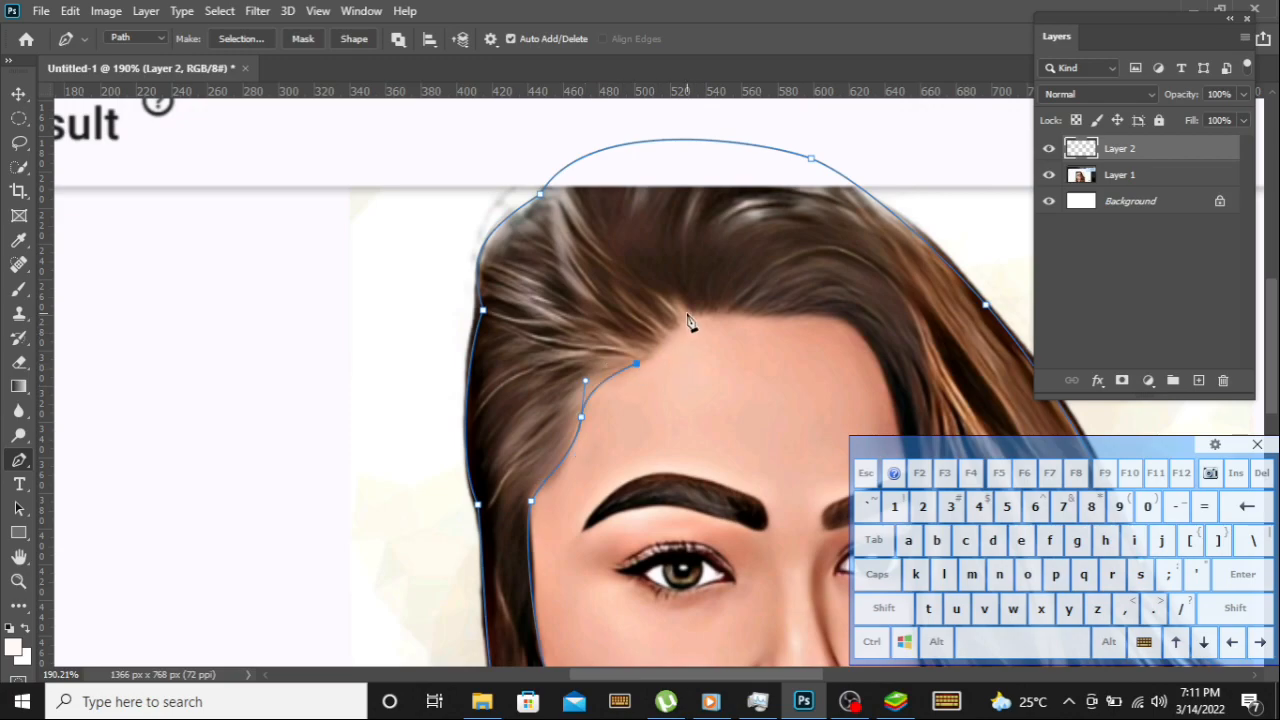
Continue the path across the forehead hairline and down the hair edge beside the right eye.
left_click_drag(695, 308, 698, 306)
key("space")
left_click_drag(795, 345, 630, 239)
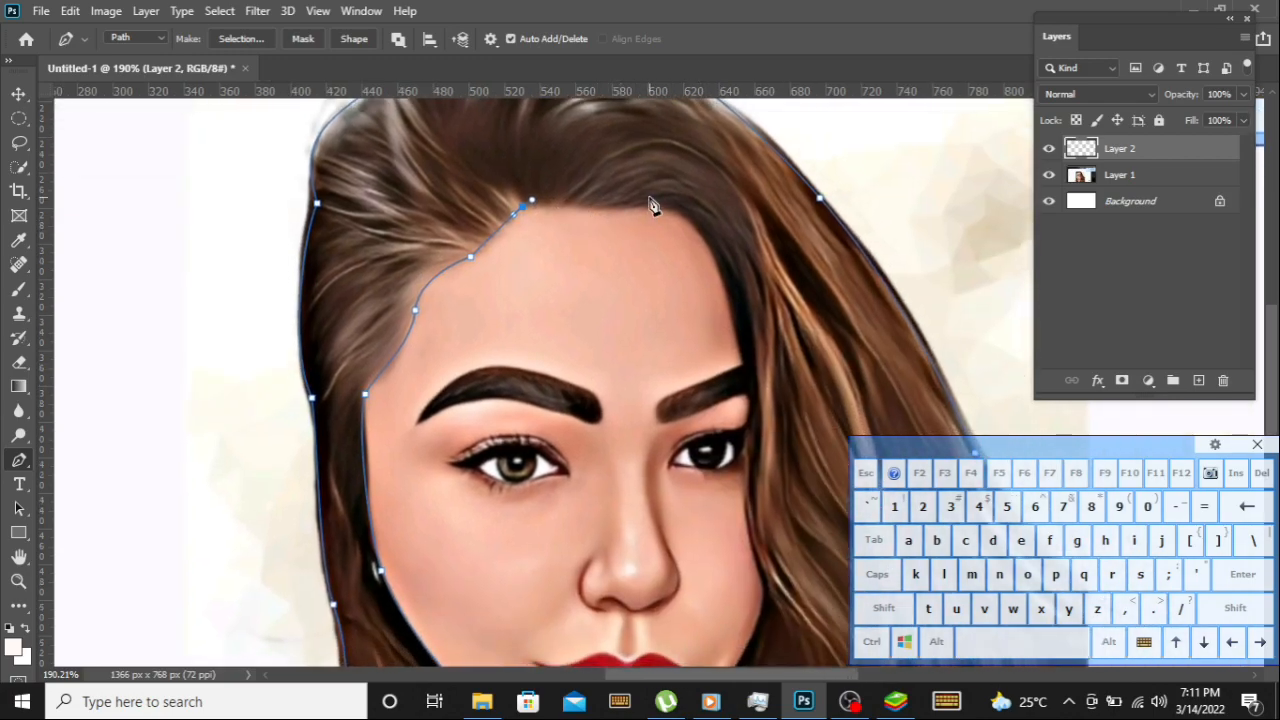
left_click_drag(700, 214, 719, 215)
key("alt")
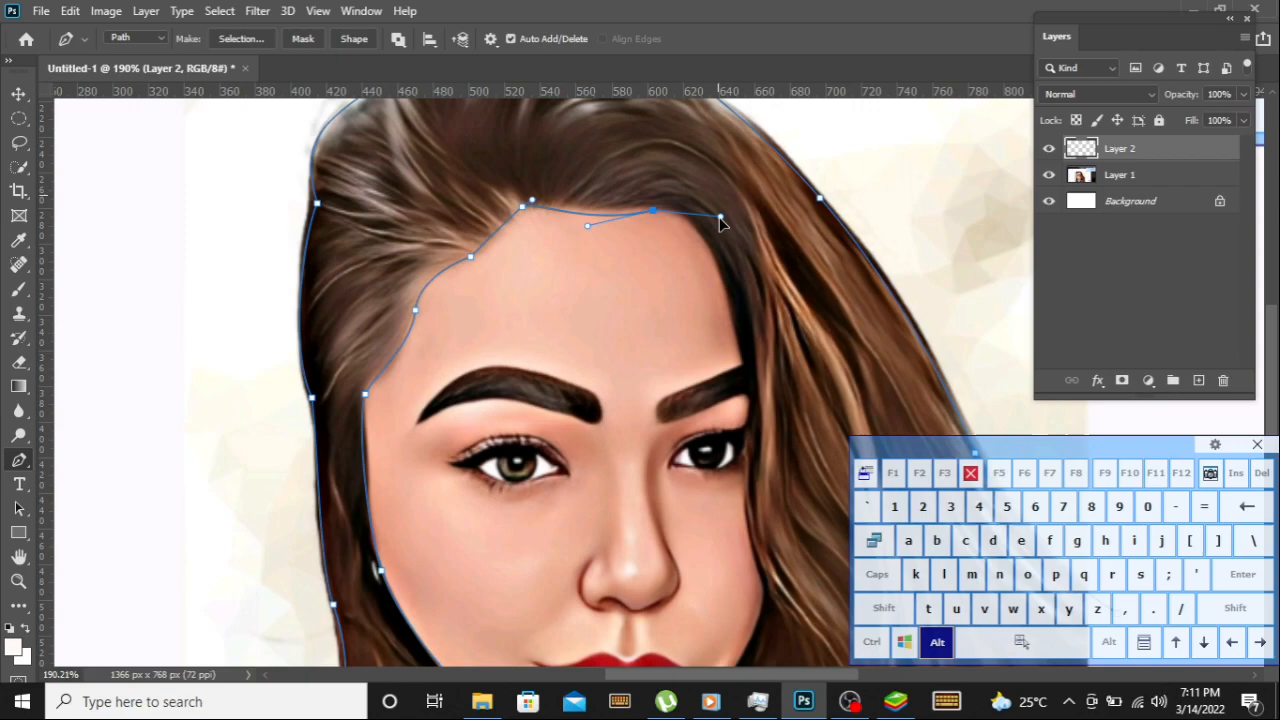
left_click_drag(762, 414, 762, 418)
left_click(753, 410)
key("space")
left_click_drag(749, 323, 628, 54)
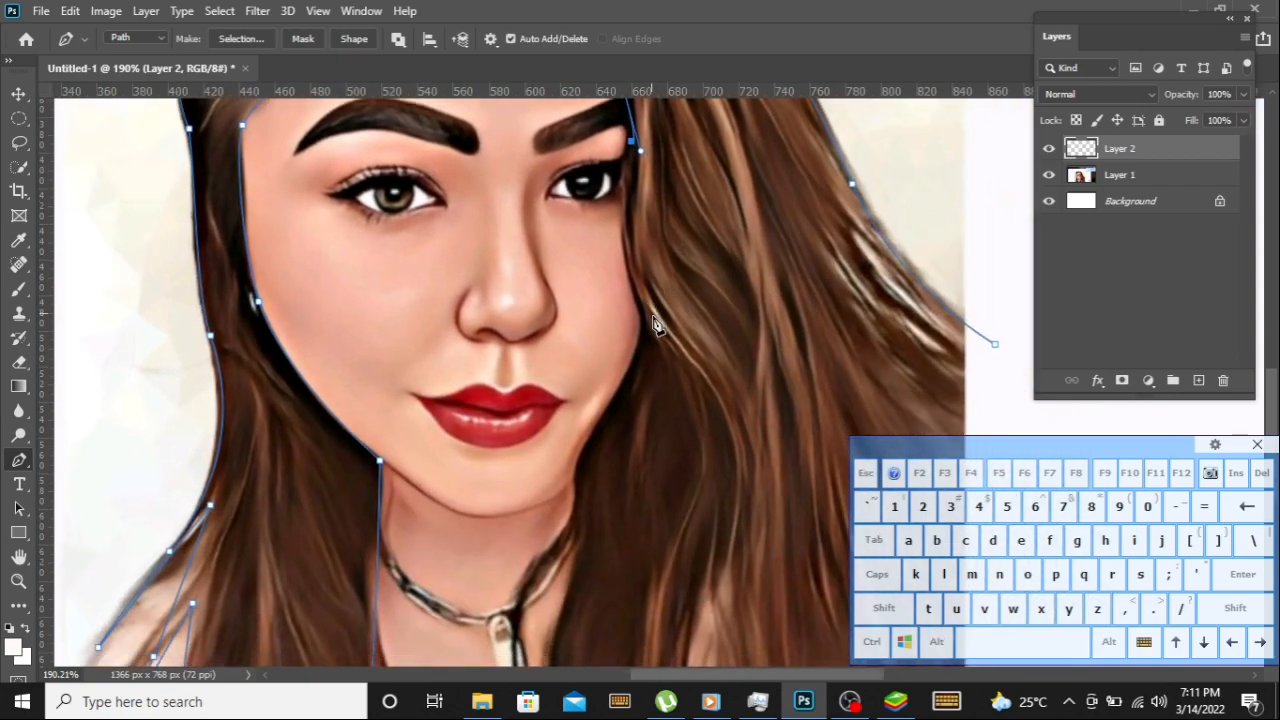
Trace the inner edge of the right hair along the cheek and jaw and down beside the necklace.
left_click_drag(644, 321, 624, 398)
key("alt")
left_click(591, 439)
key("space")
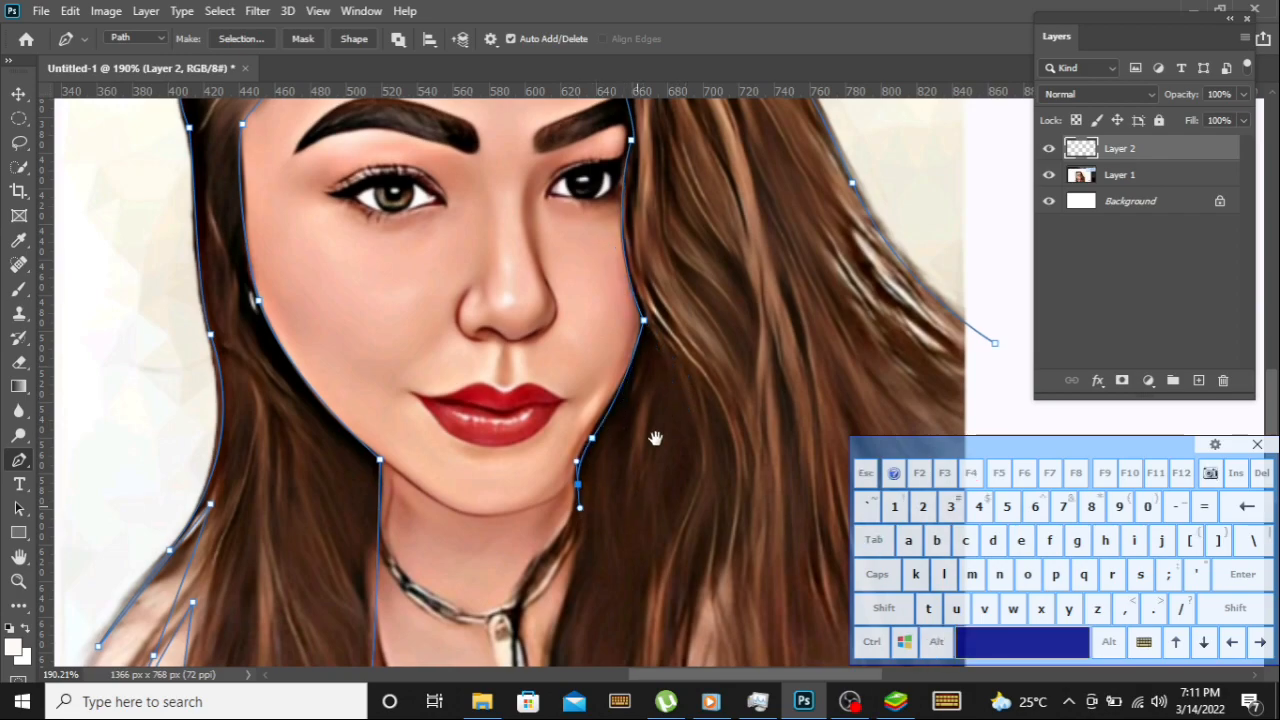
left_click_drag(605, 631, 655, 377)
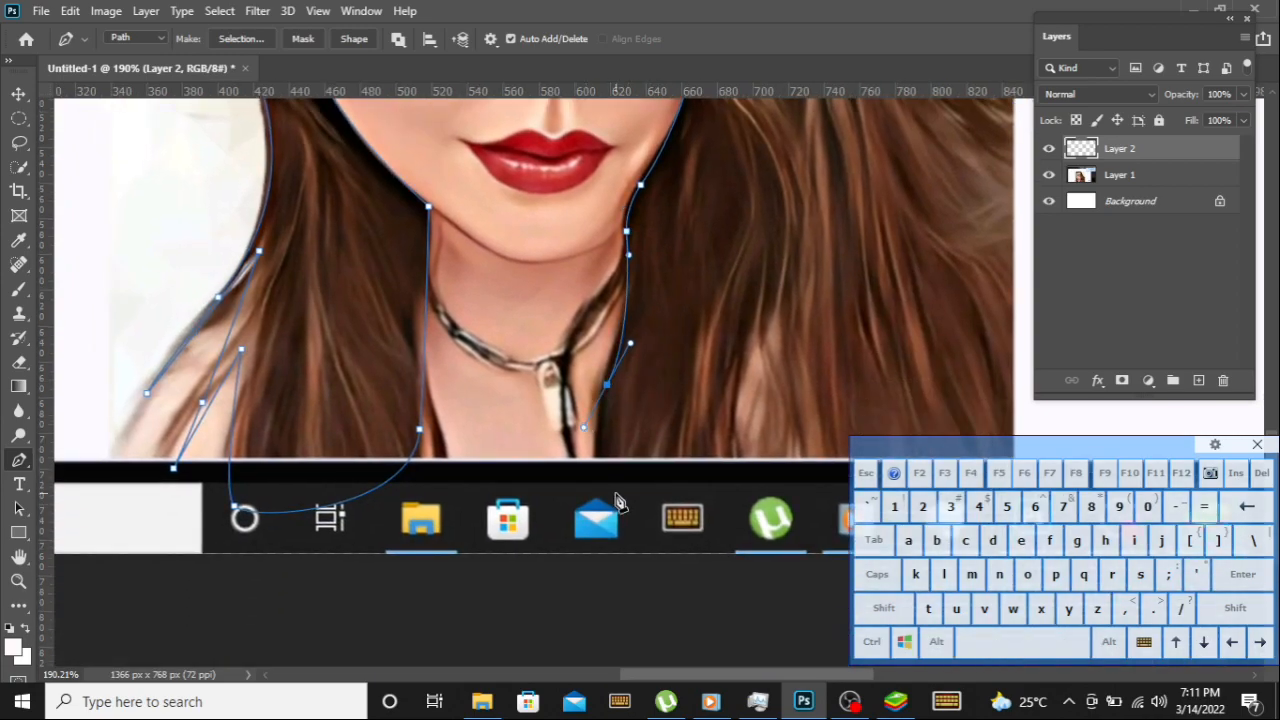
Run the path below the right hair ends and up past the image's right edge, closing it at its starting point.
scroll(656, 496, "down", 4)
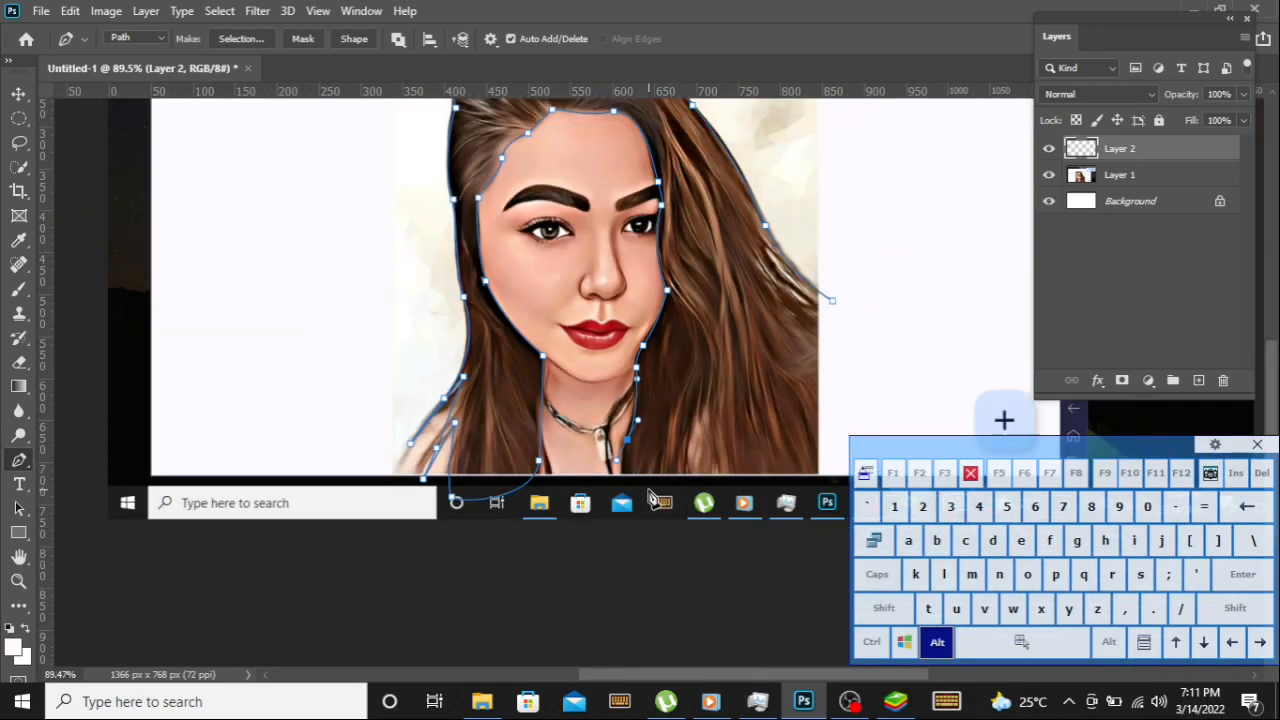
key("space")
left_click_drag(721, 444, 572, 408)
left_click_drag(584, 471, 657, 447)
left_click(699, 454)
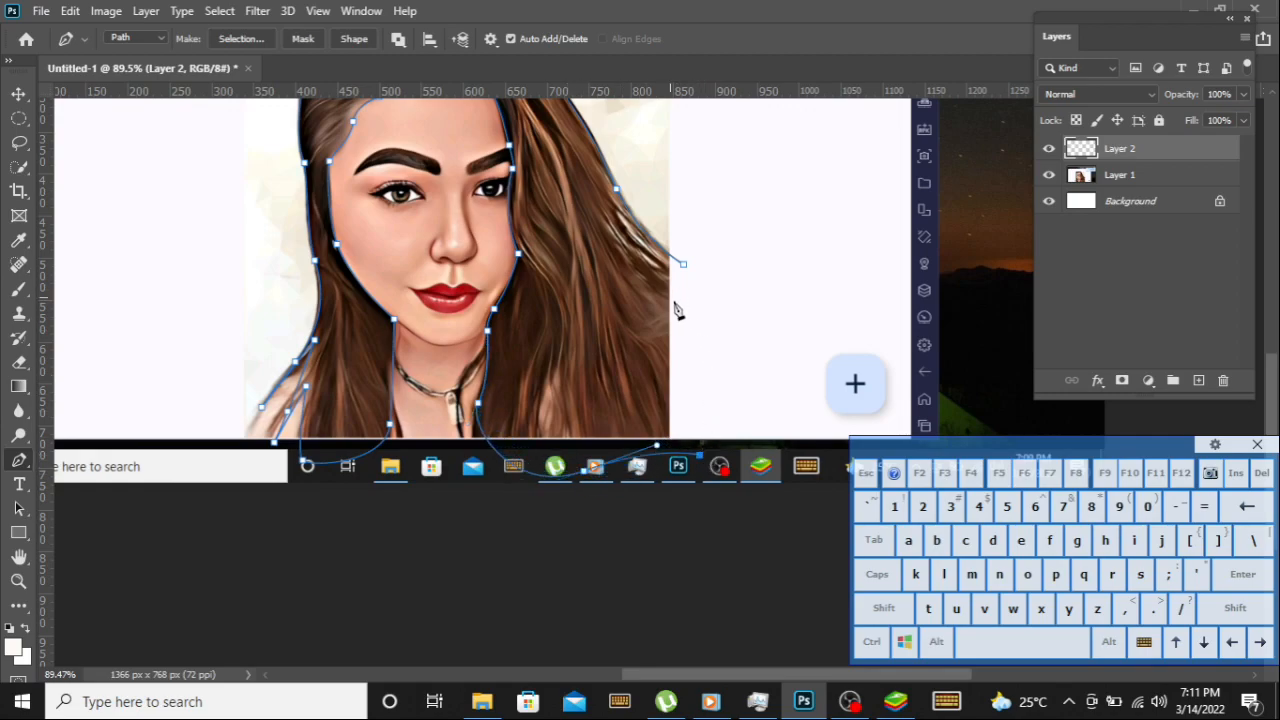
left_click_drag(677, 335, 665, 307)
left_click_drag(720, 403, 730, 422)
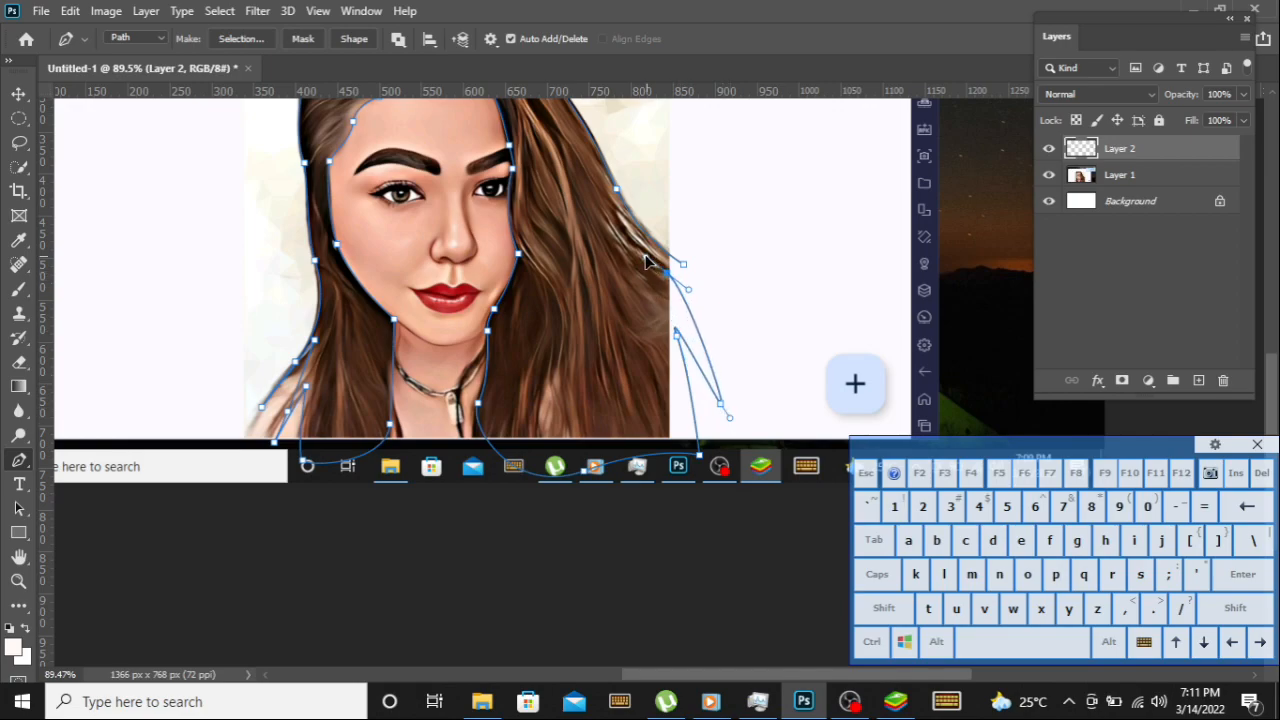
left_click_drag(667, 272, 705, 320)
Set the Brush size to 108 px and sample a dark brown from the hair beside the right jaw as the foreground colour.
scroll(731, 320, "down", 2)
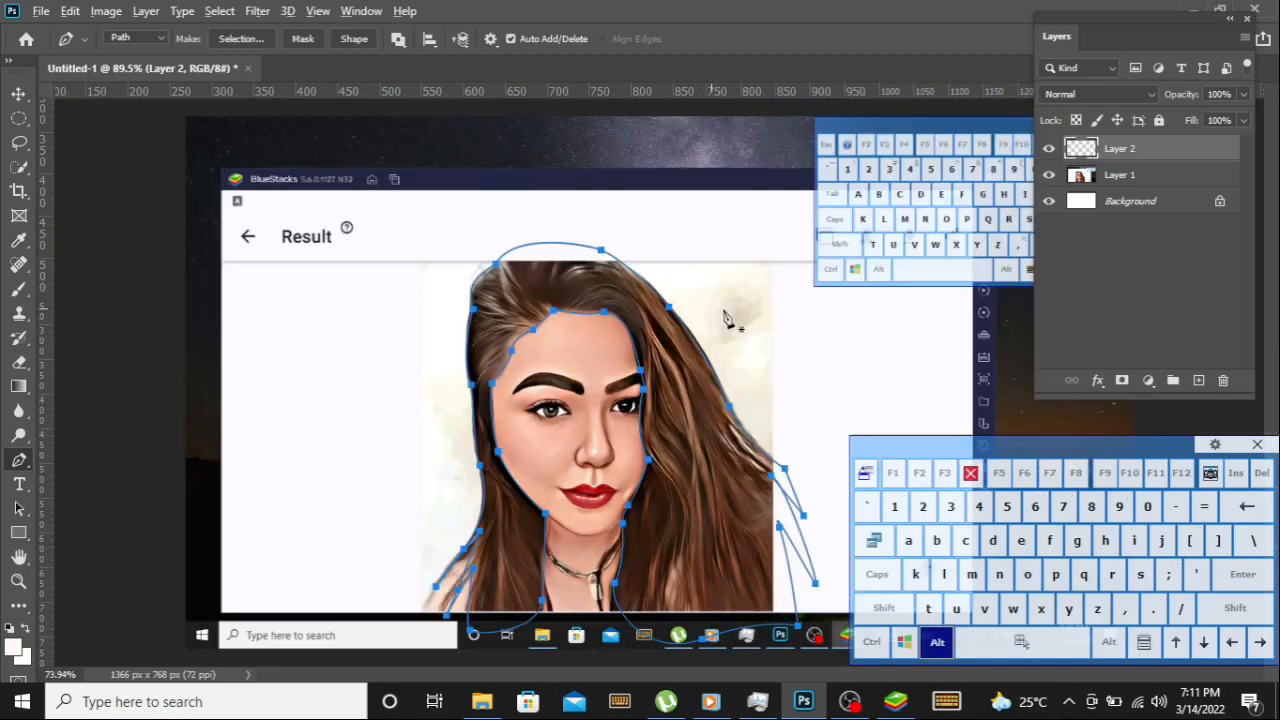
scroll(737, 250, "up", 3)
scroll(737, 250, "up", 5)
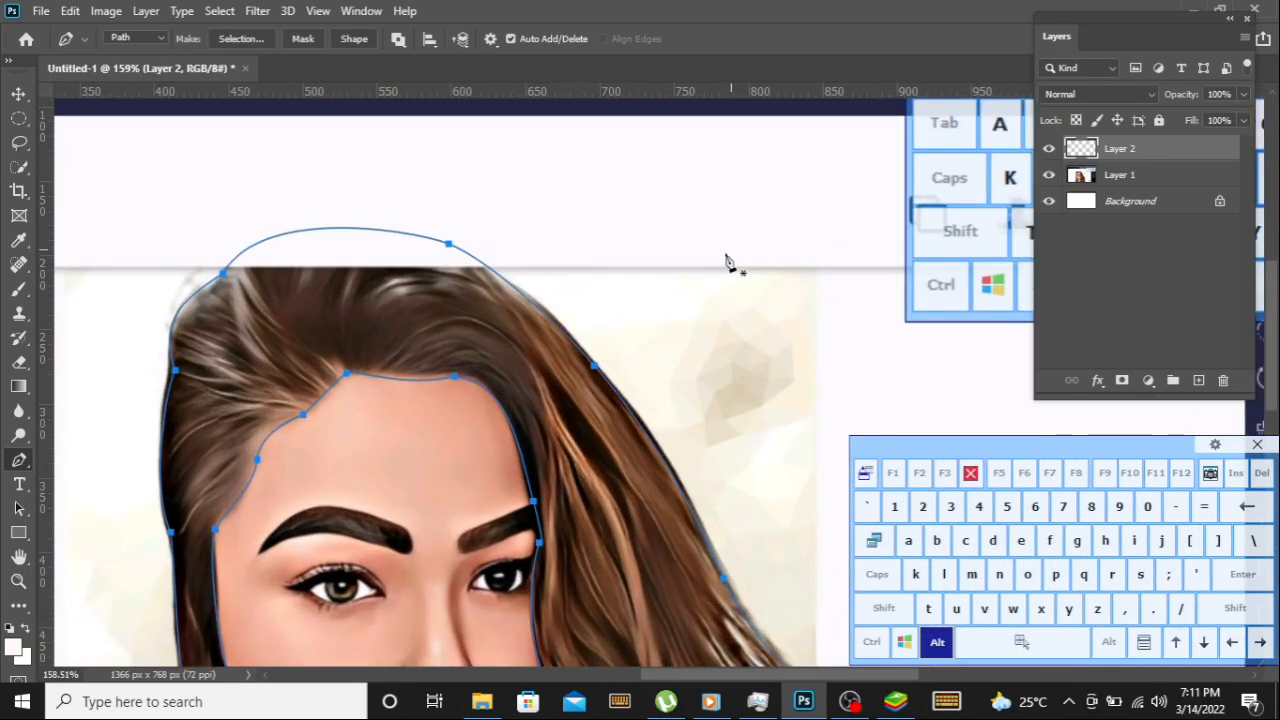
key("space")
left_click_drag(619, 447, 631, 360)
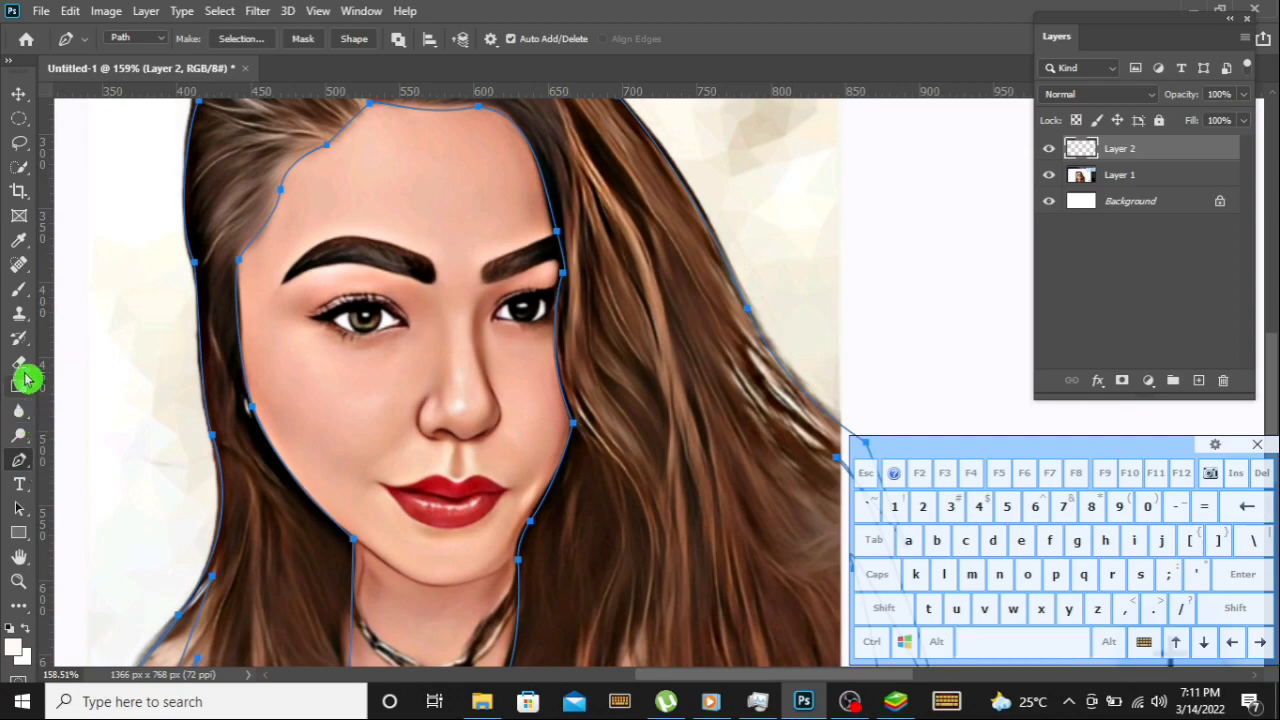
left_click(20, 291)
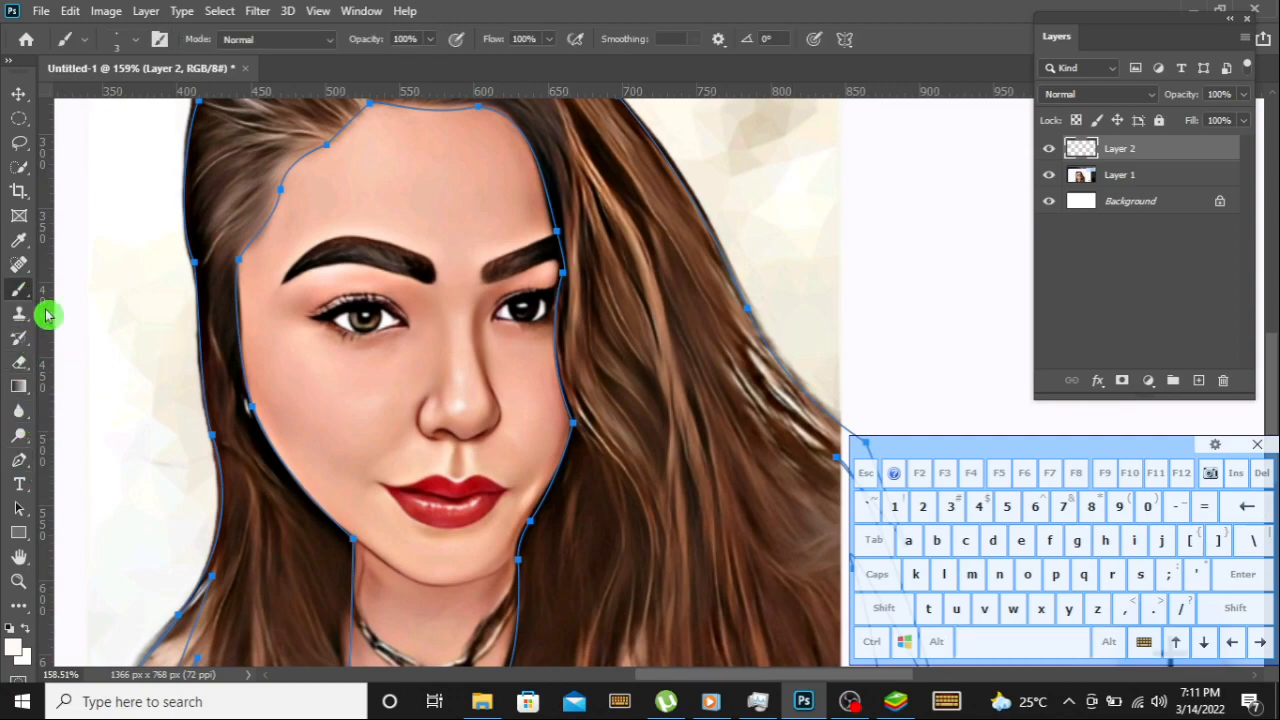
right_click(595, 441)
mouse_move(720, 434)
left_mouse_down()
mouse_move(708, 429)
mouse_move(755, 425)
left_mouse_up()
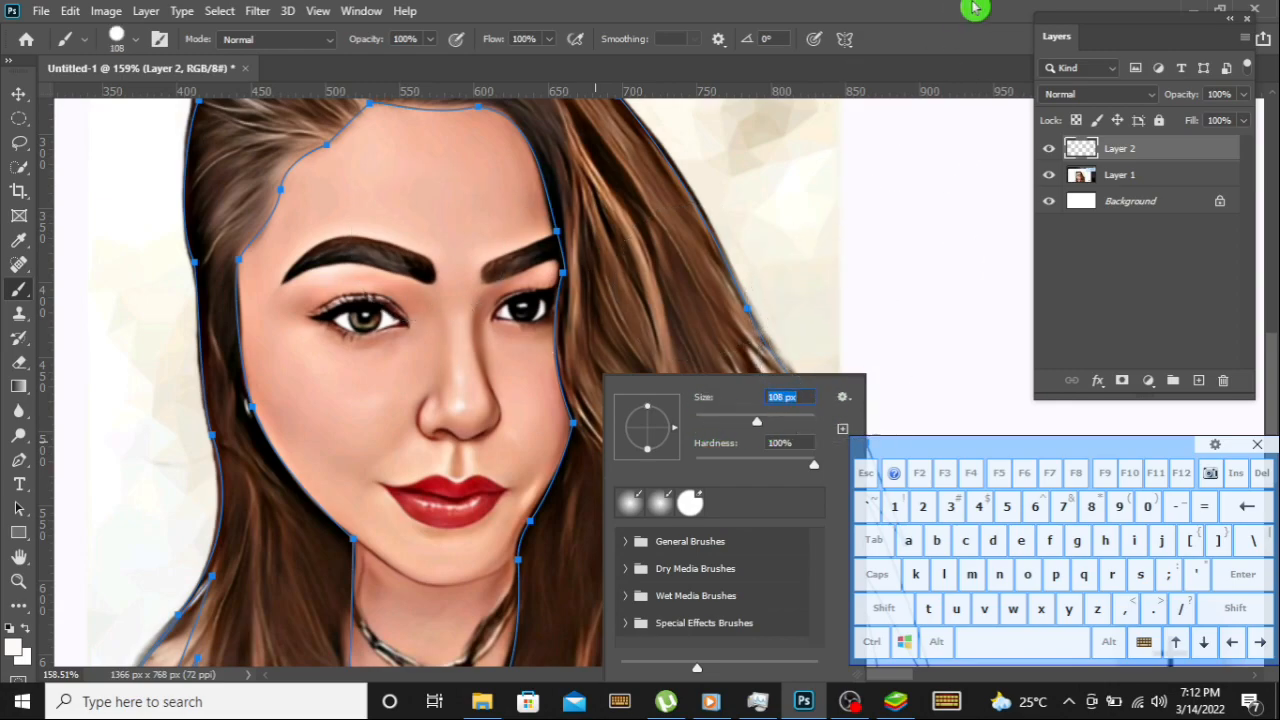
left_click(958, 56)
key("alt")
left_click(604, 501, "alt")
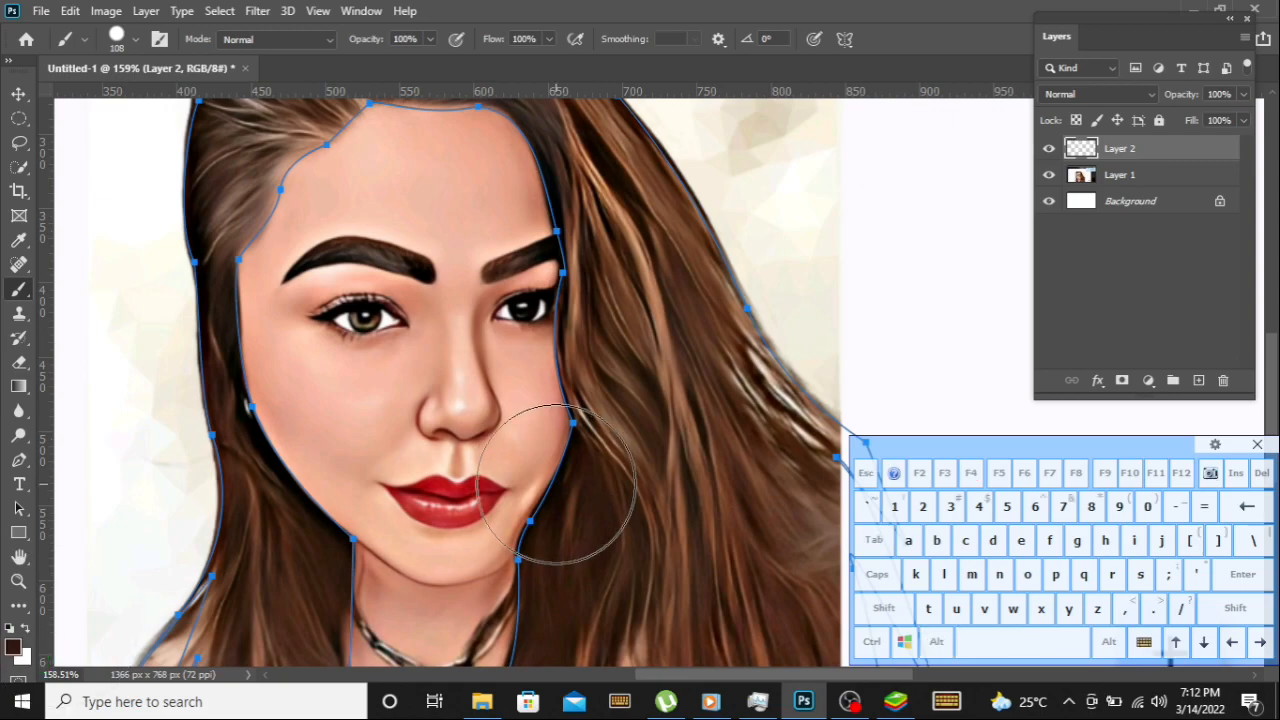
Fill the hair path on Layer 2 with the foreground brown #311710 in Normal mode at 100% opacity.
scroll(553, 494, "down", 2)
scroll(553, 494, "down", 1)
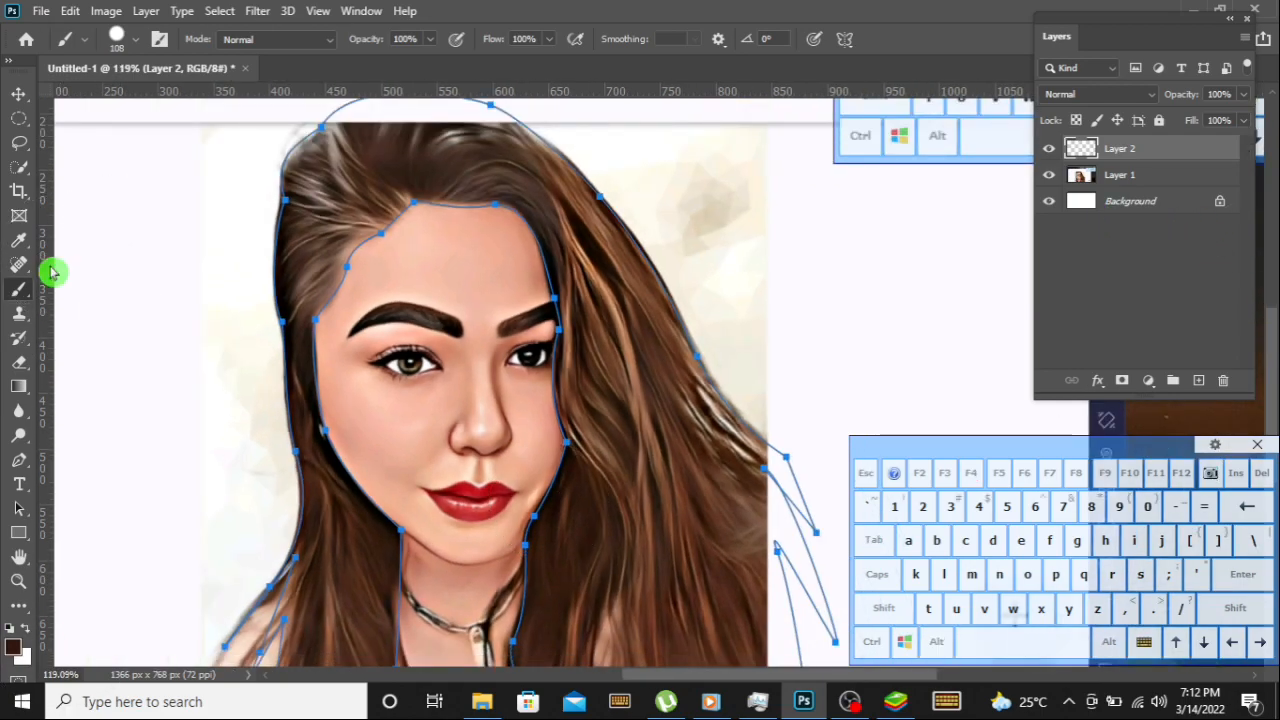
left_click(21, 462)
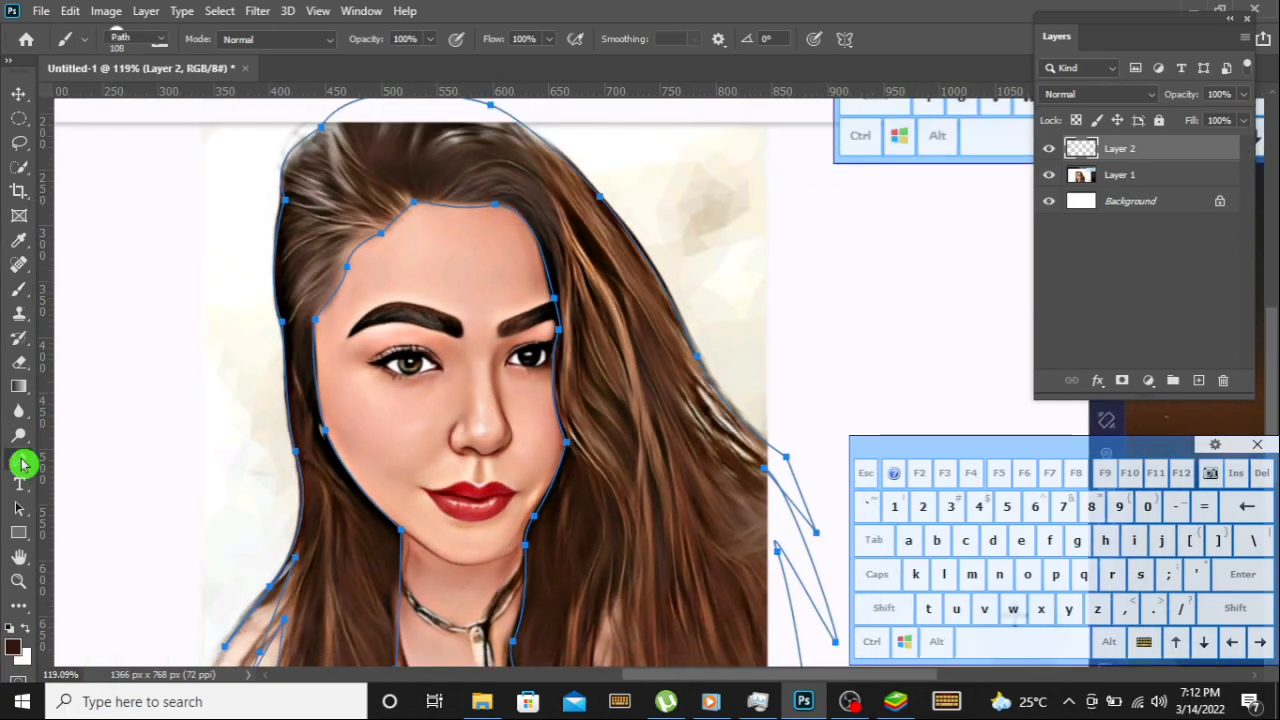
right_click(607, 297)
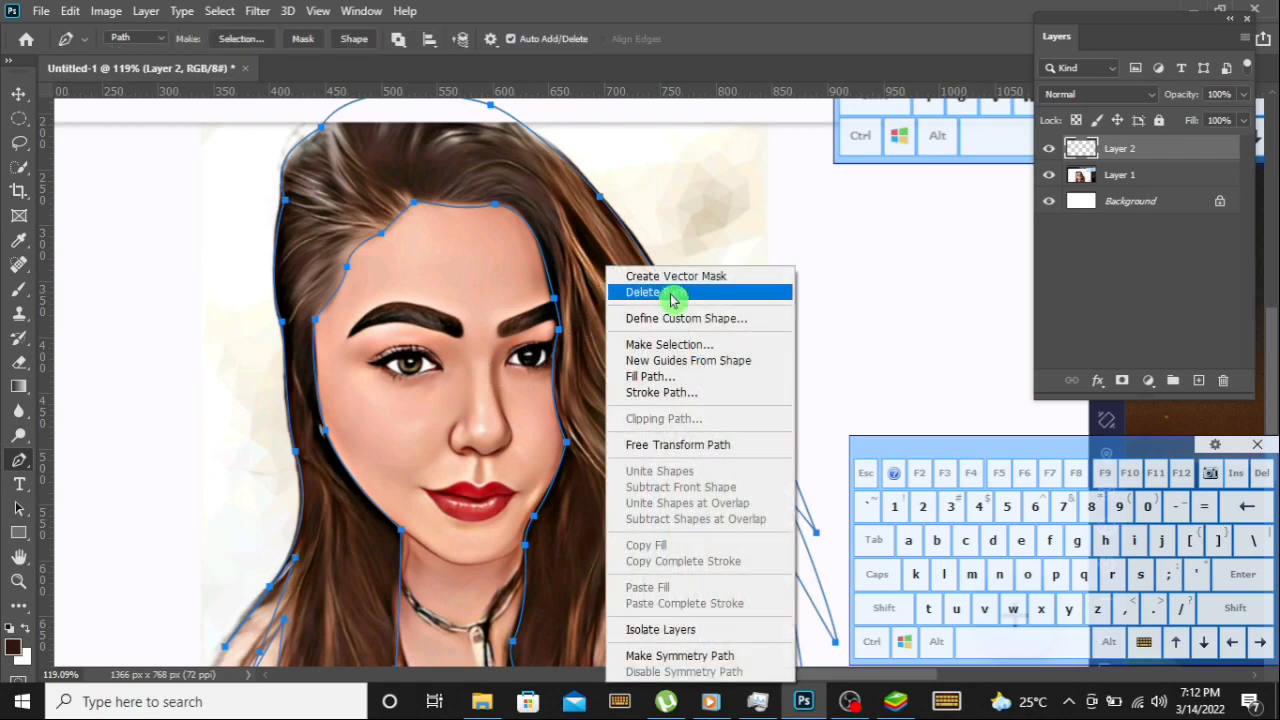
left_click(658, 377)
left_click(672, 157)
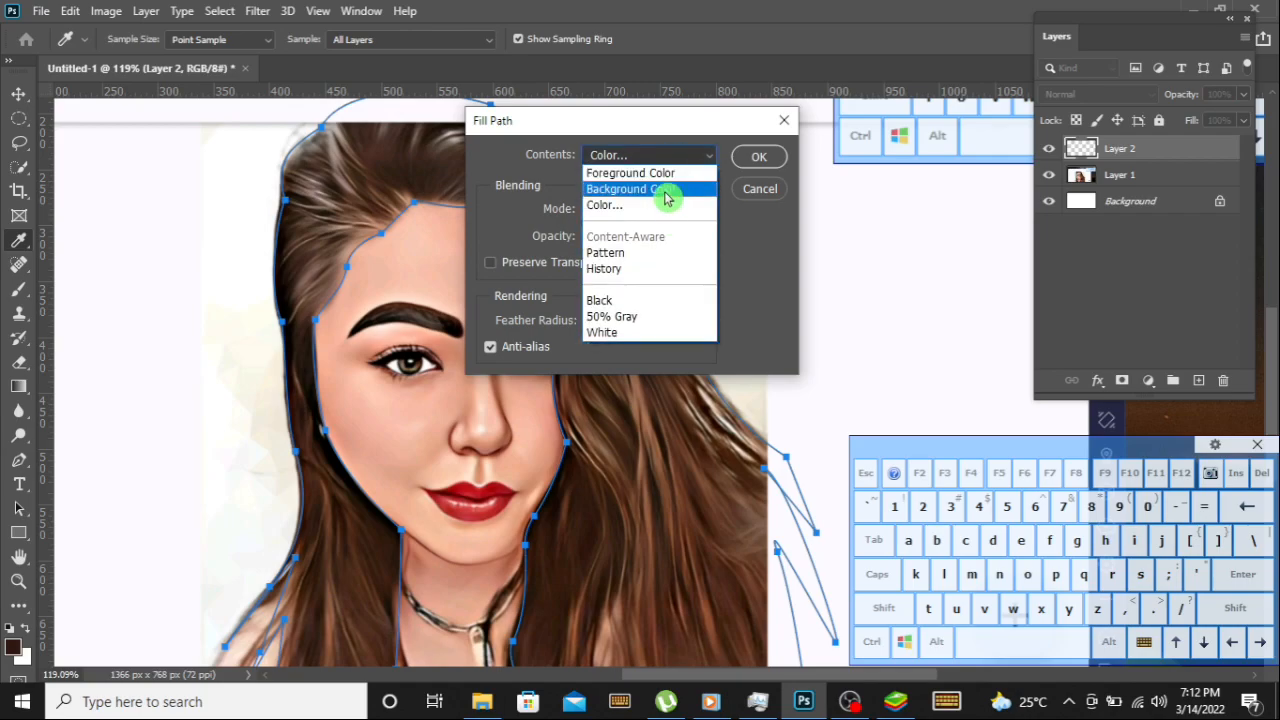
left_click(663, 207)
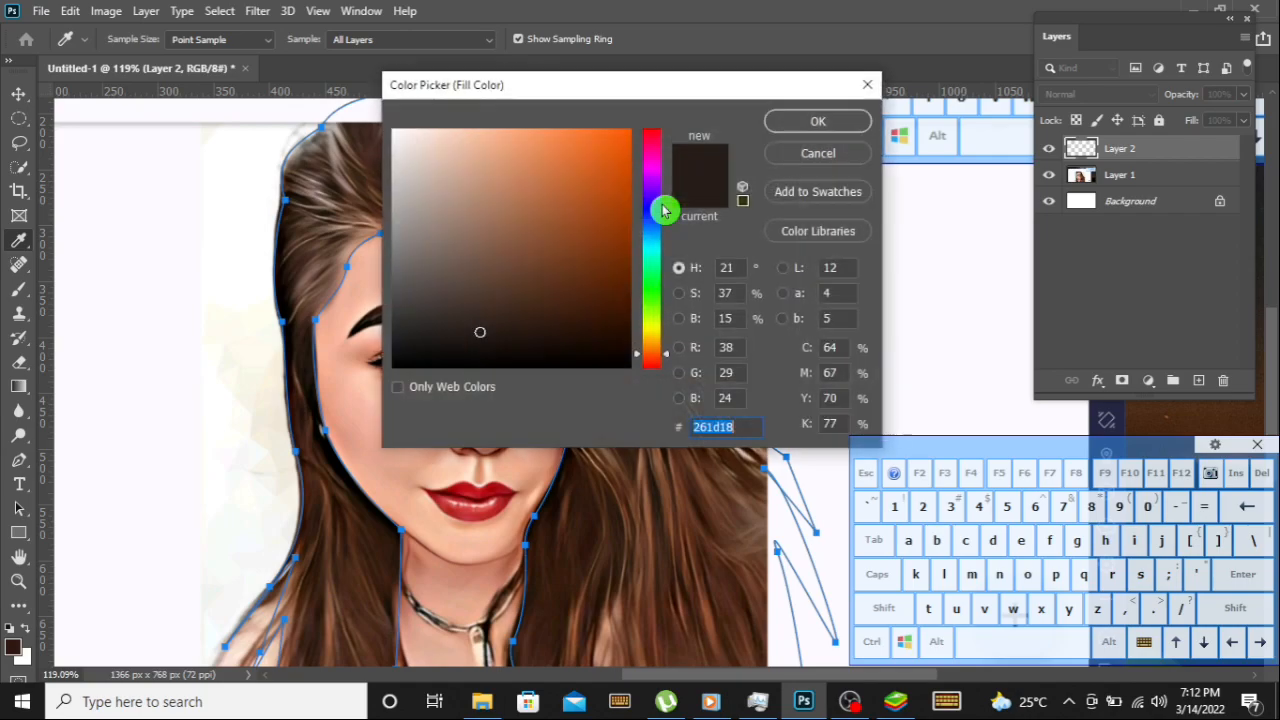
left_click(15, 646)
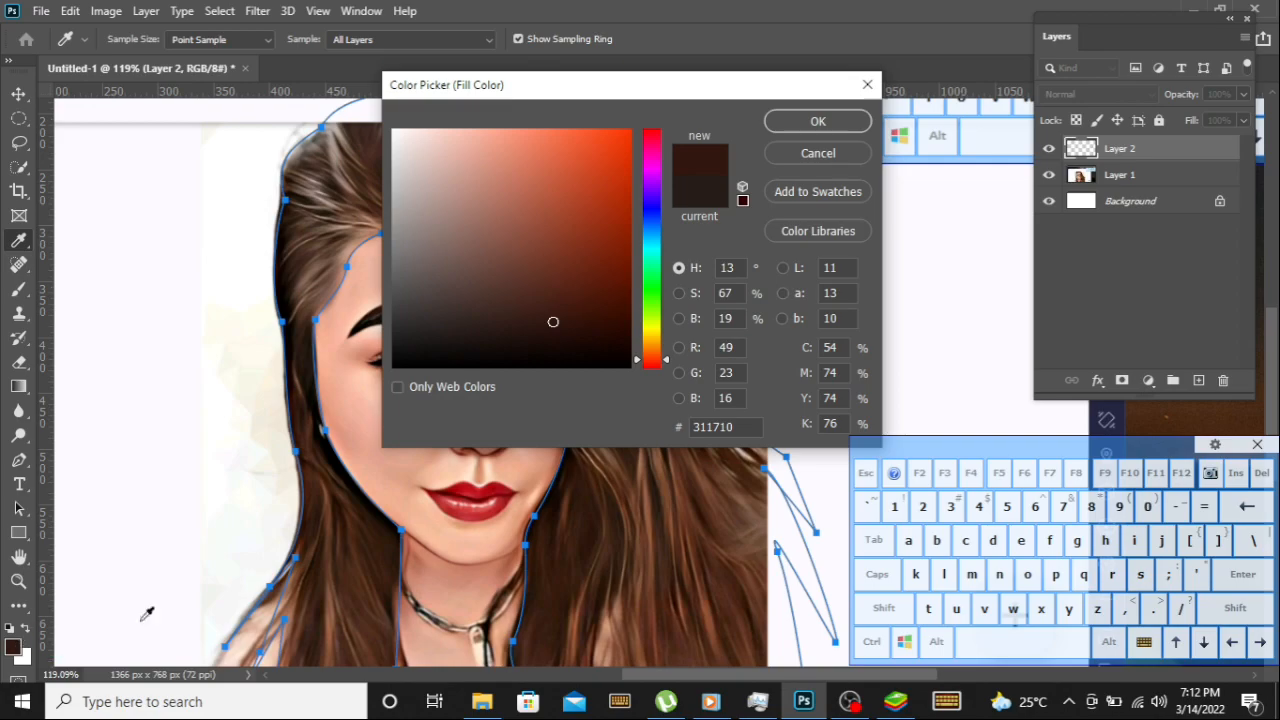
left_click(826, 122)
left_click(758, 155)
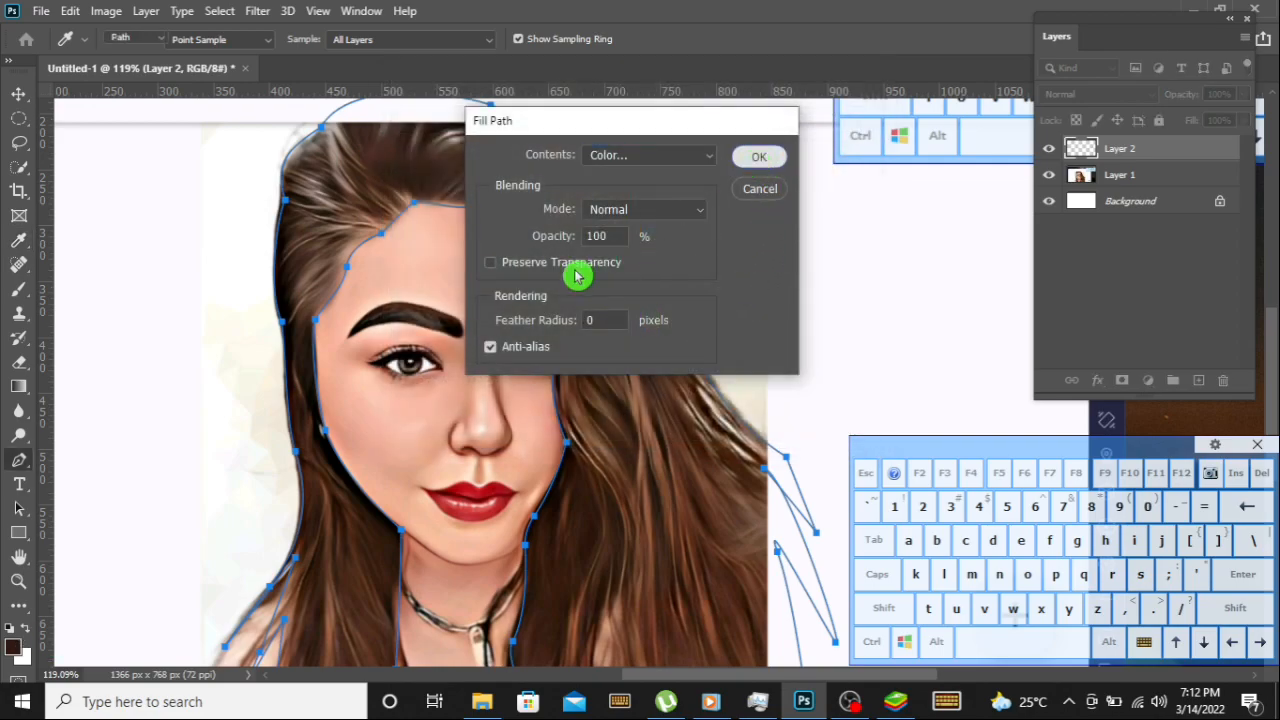
scroll(551, 302, "down", 2)
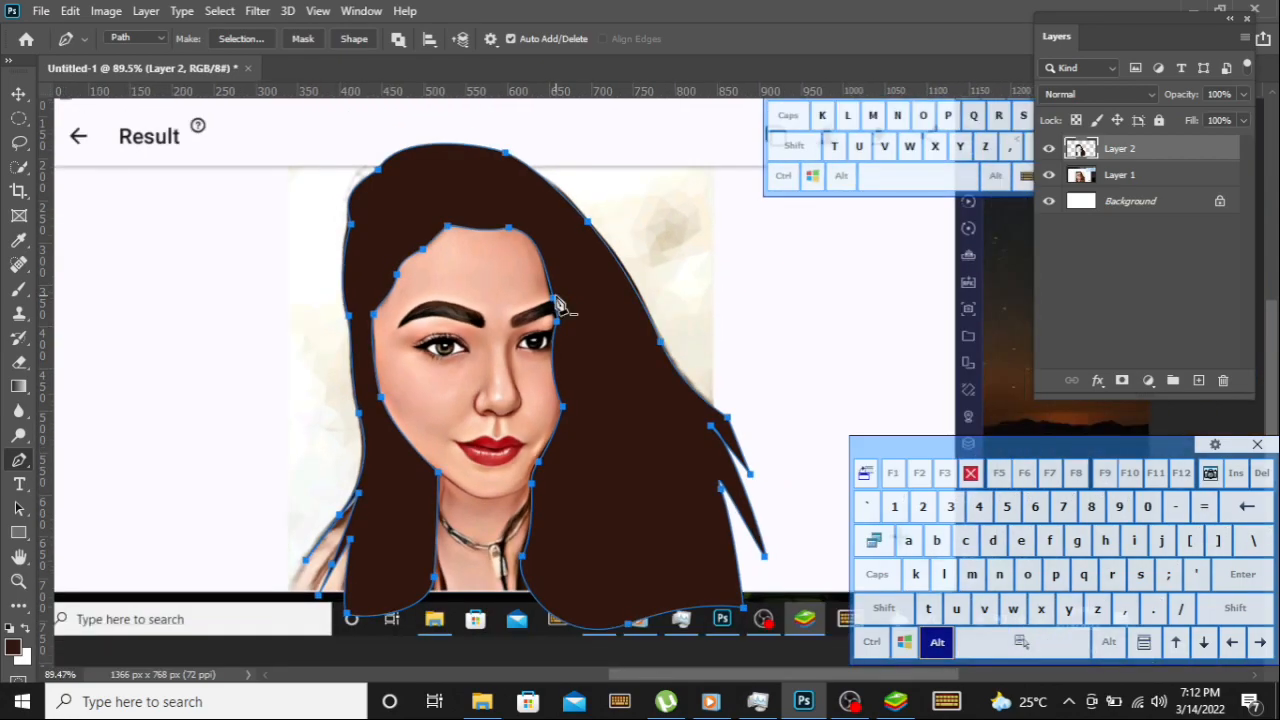
Dismiss the hair path, and hide and reshow Layer 1 to check the filled hair shape.
key("ctrl")
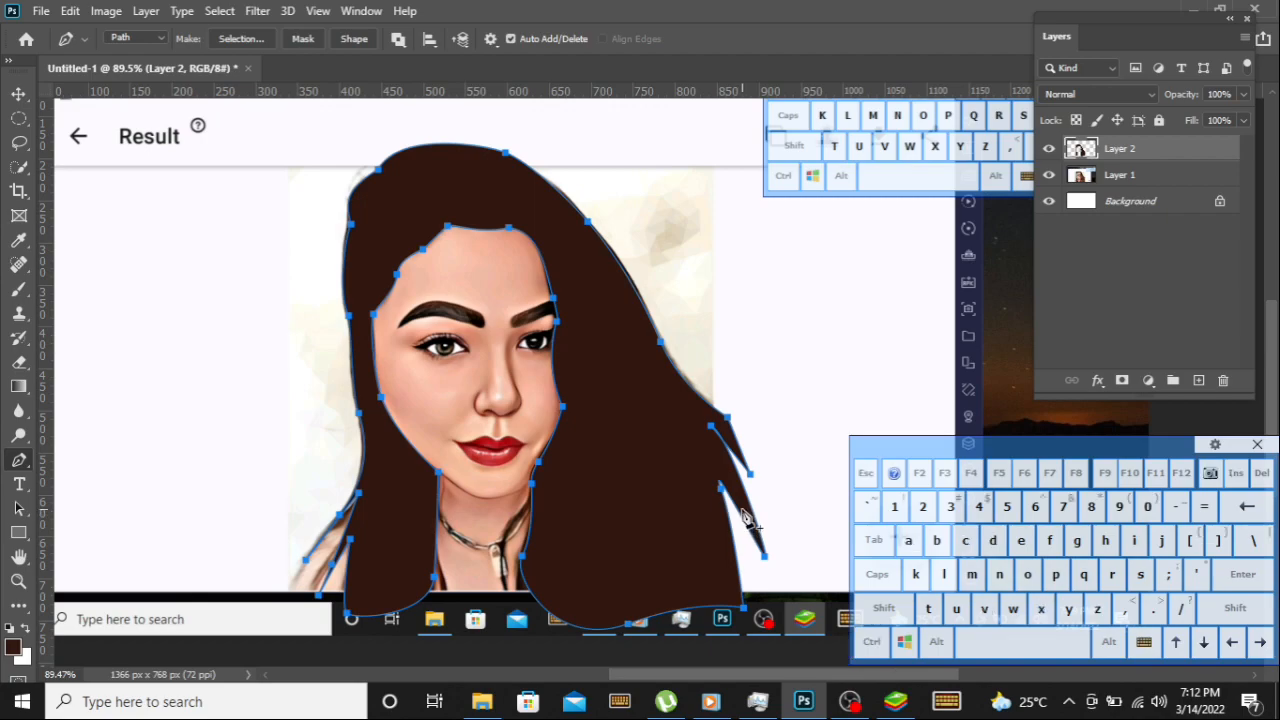
key("Escape")
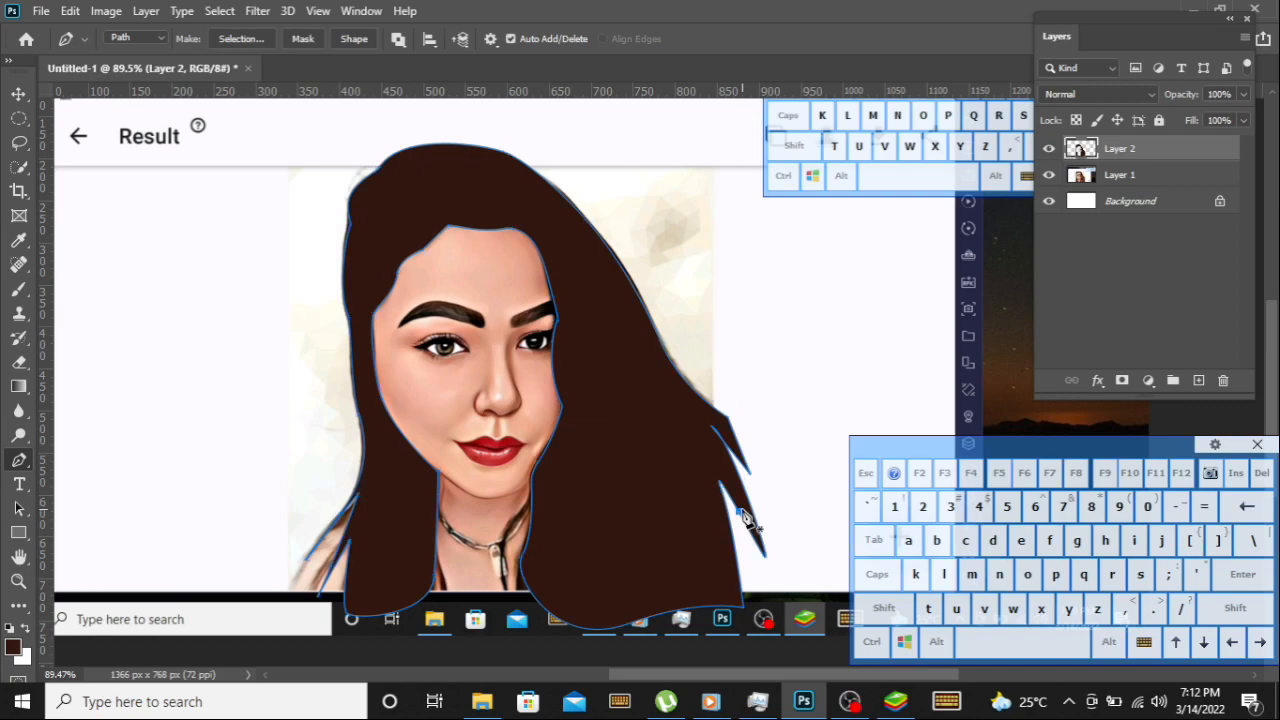
key("Escape")
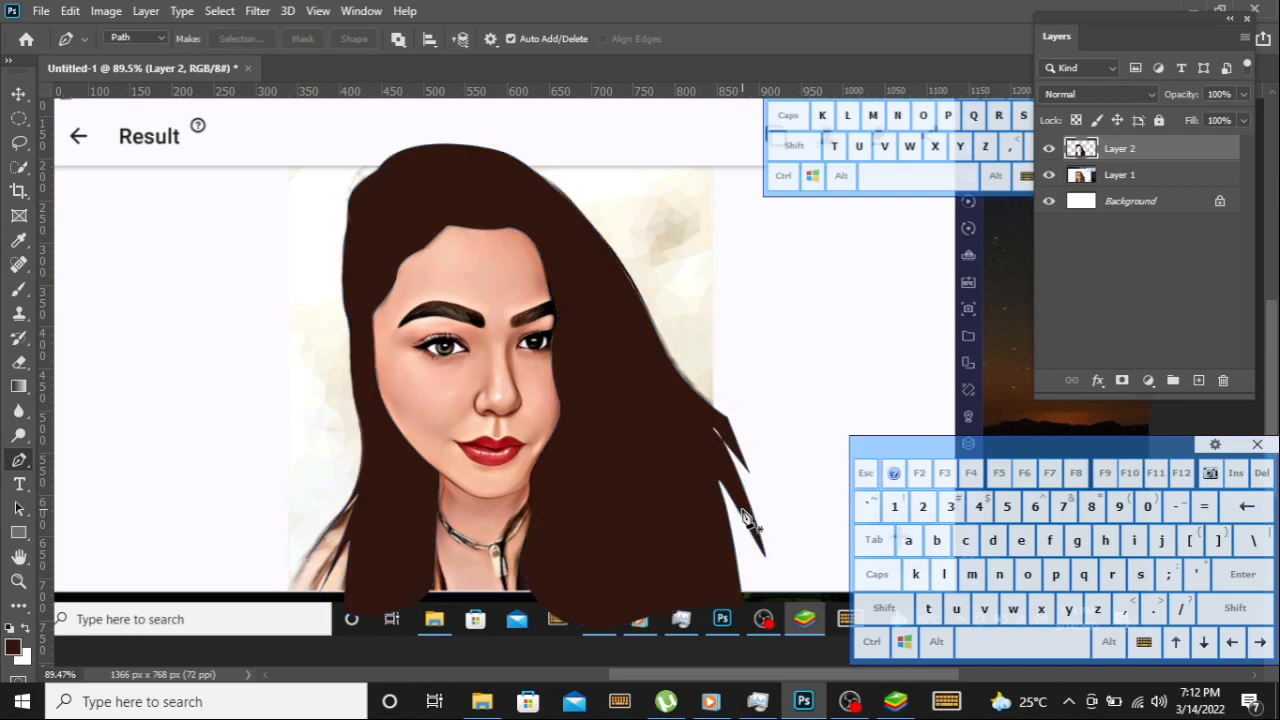
scroll(1010, 148, "down", 1)
left_click(1106, 283)
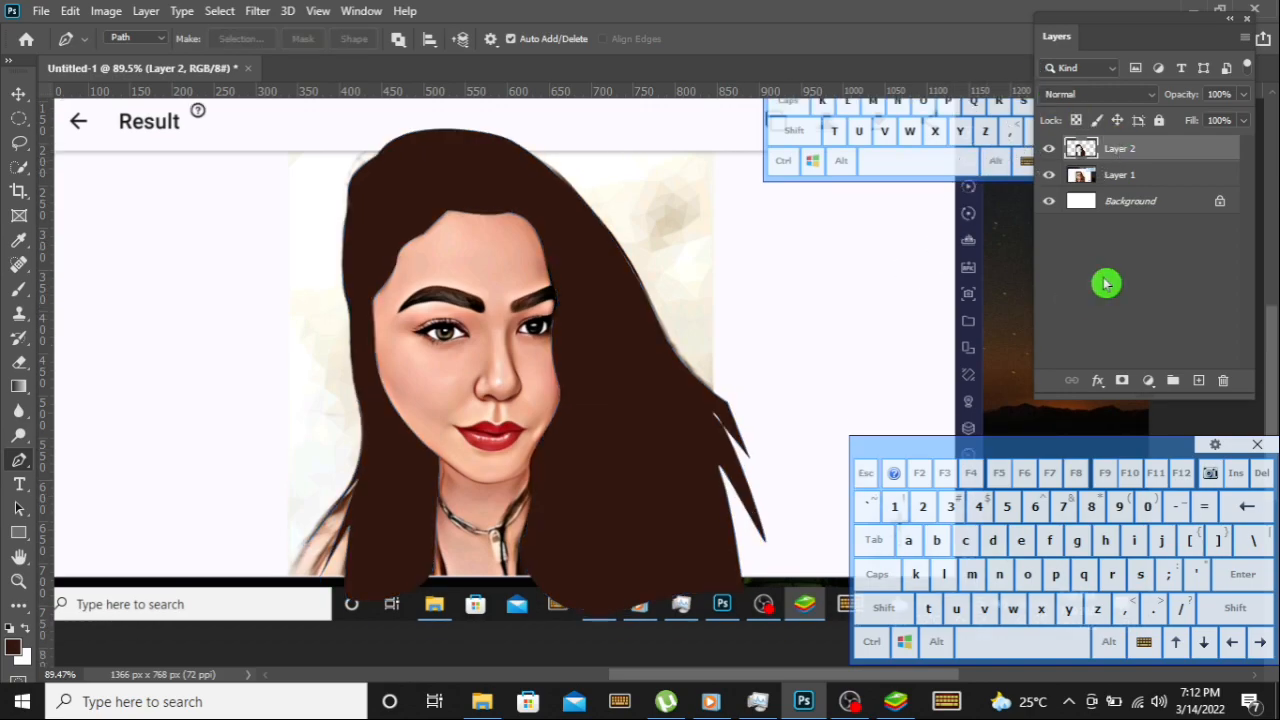
left_click(1049, 176)
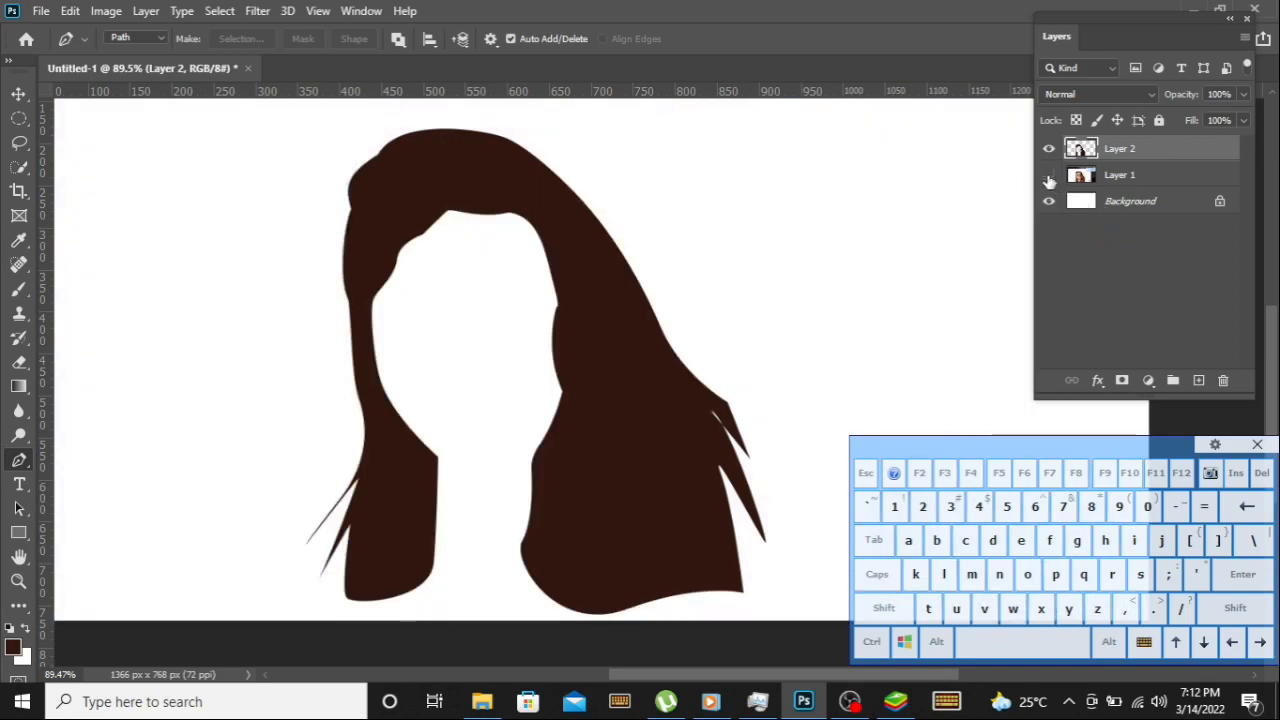
left_click(1049, 176)
On Layer 1, start a Pen path at the right jaw and trace it under the chin to the left jaw.
left_click(1151, 176)
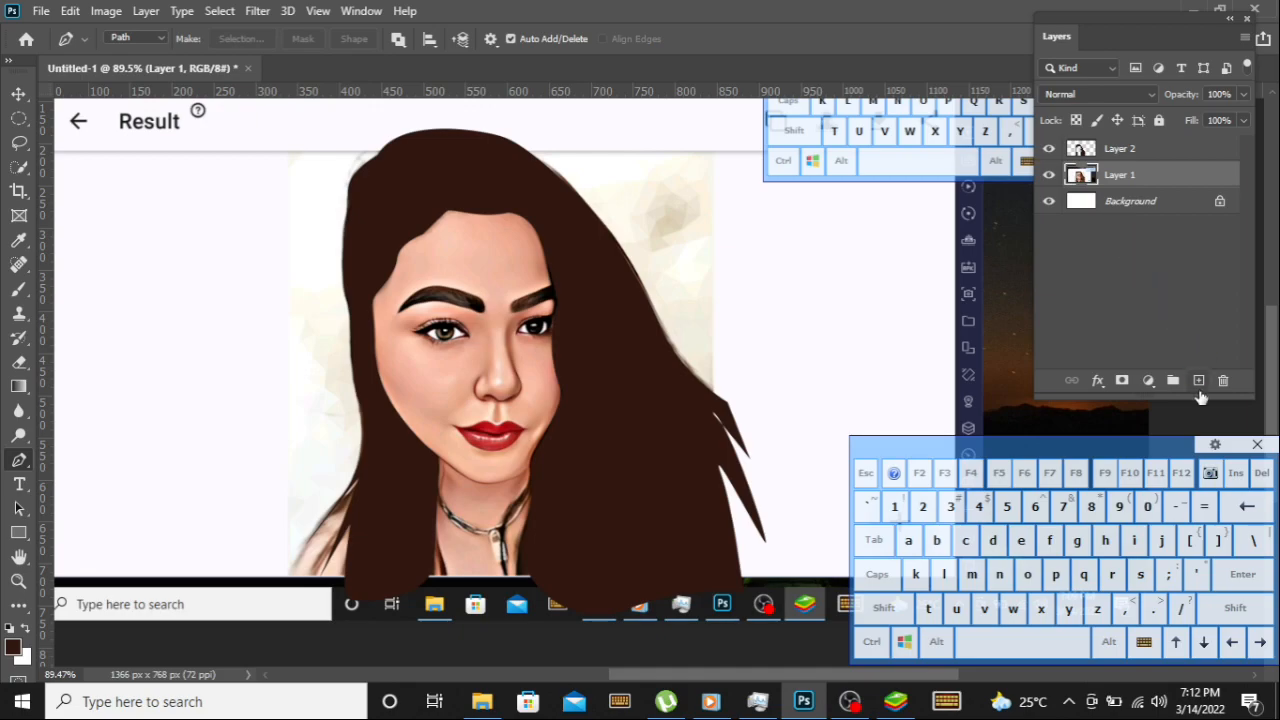
scroll(600, 245, "up", 5)
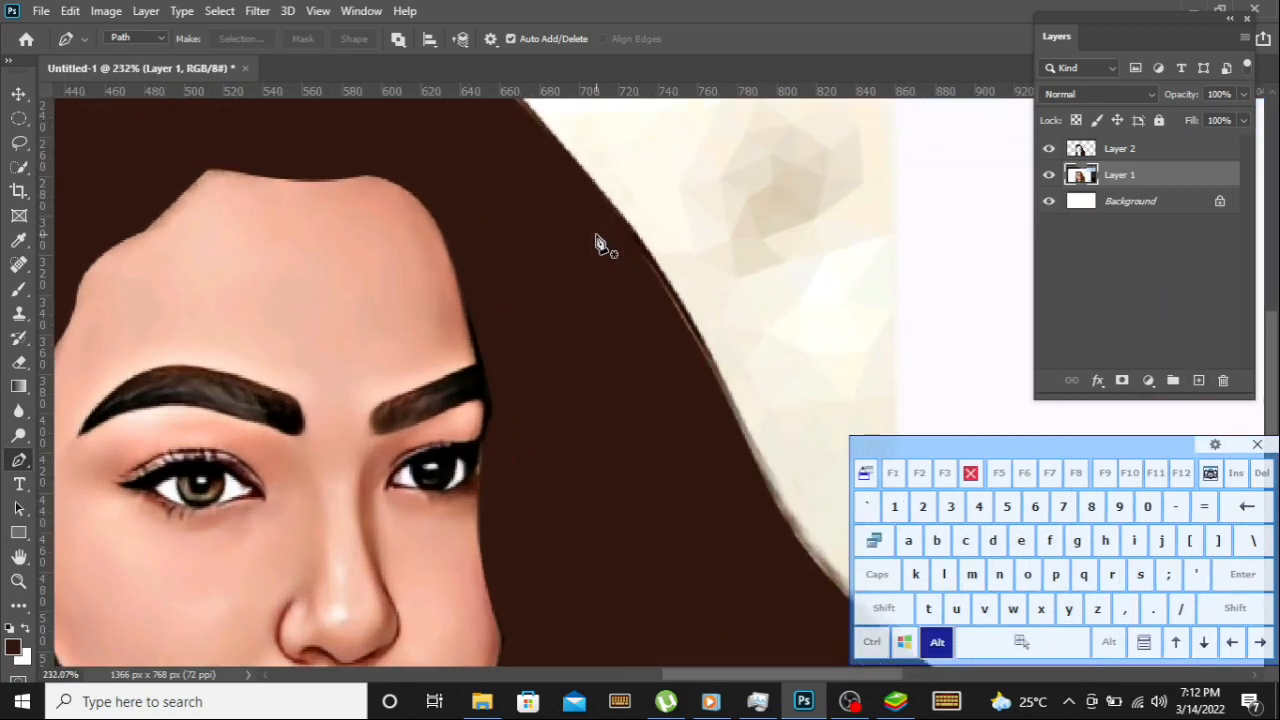
scroll(598, 238, "up", 1)
left_click_drag(590, 396, 735, 120)
left_click_drag(600, 398, 713, 248)
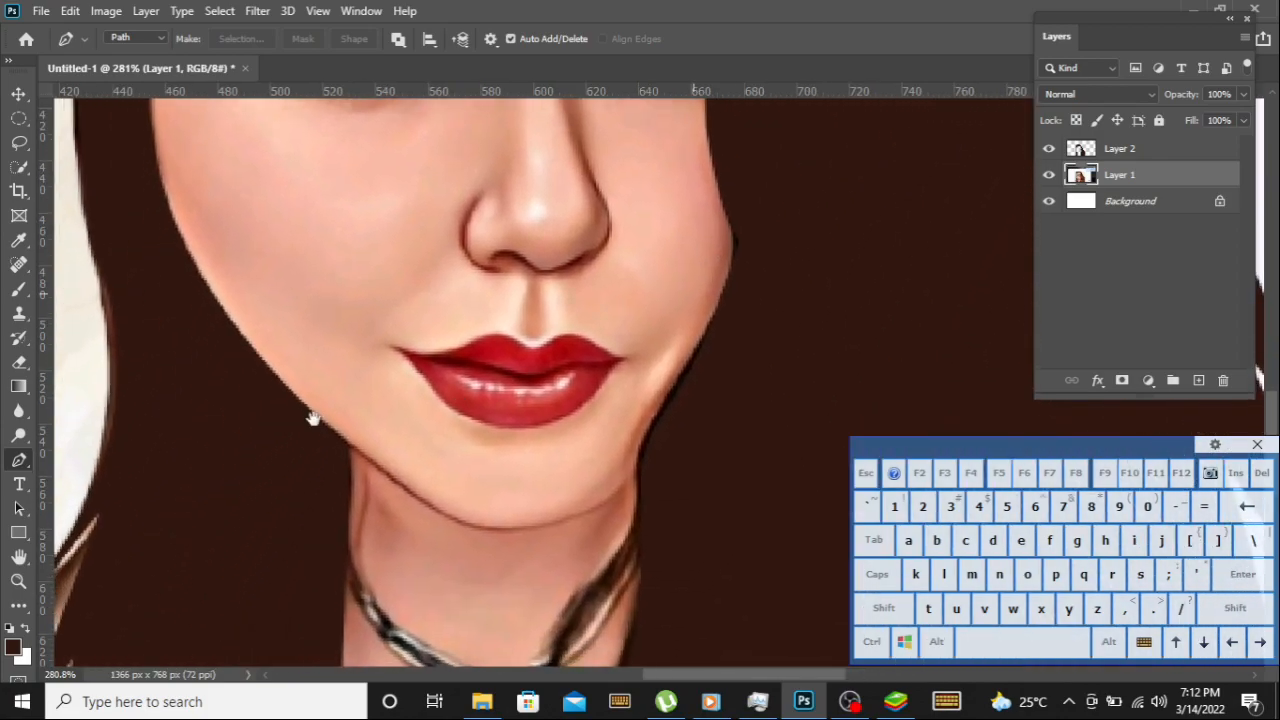
left_click(26, 468)
left_click(676, 407)
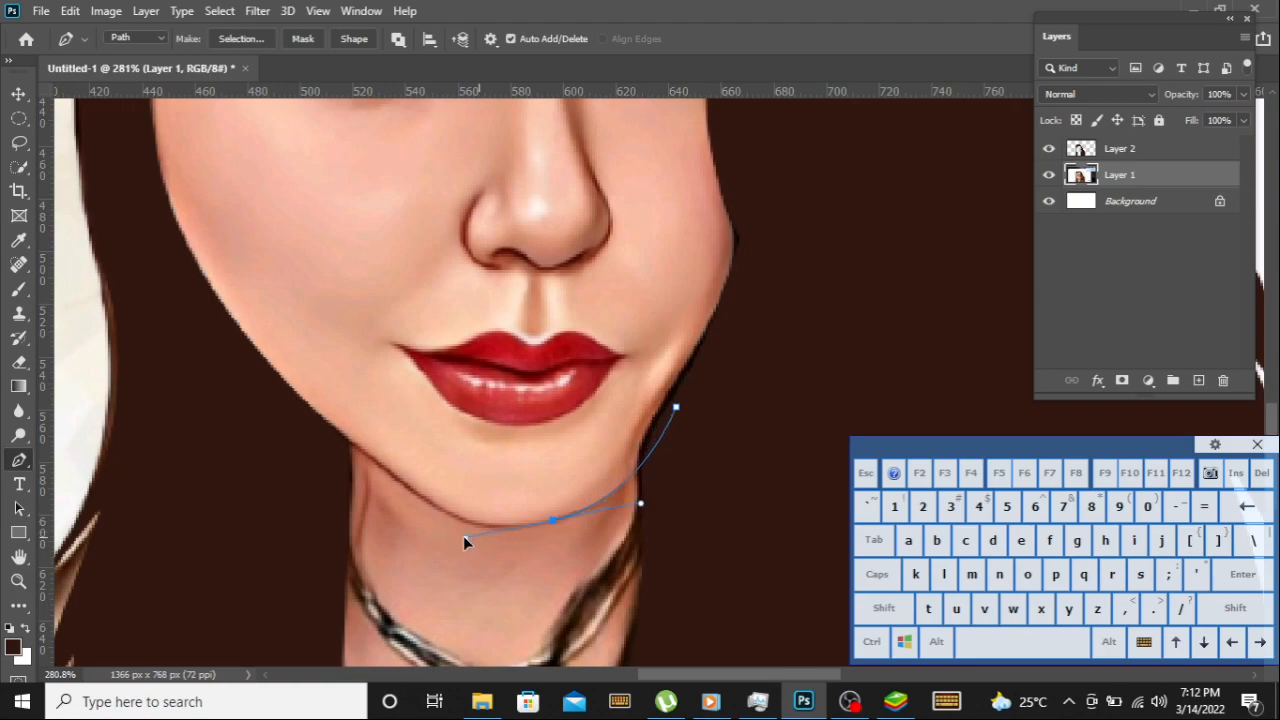
key("alt")
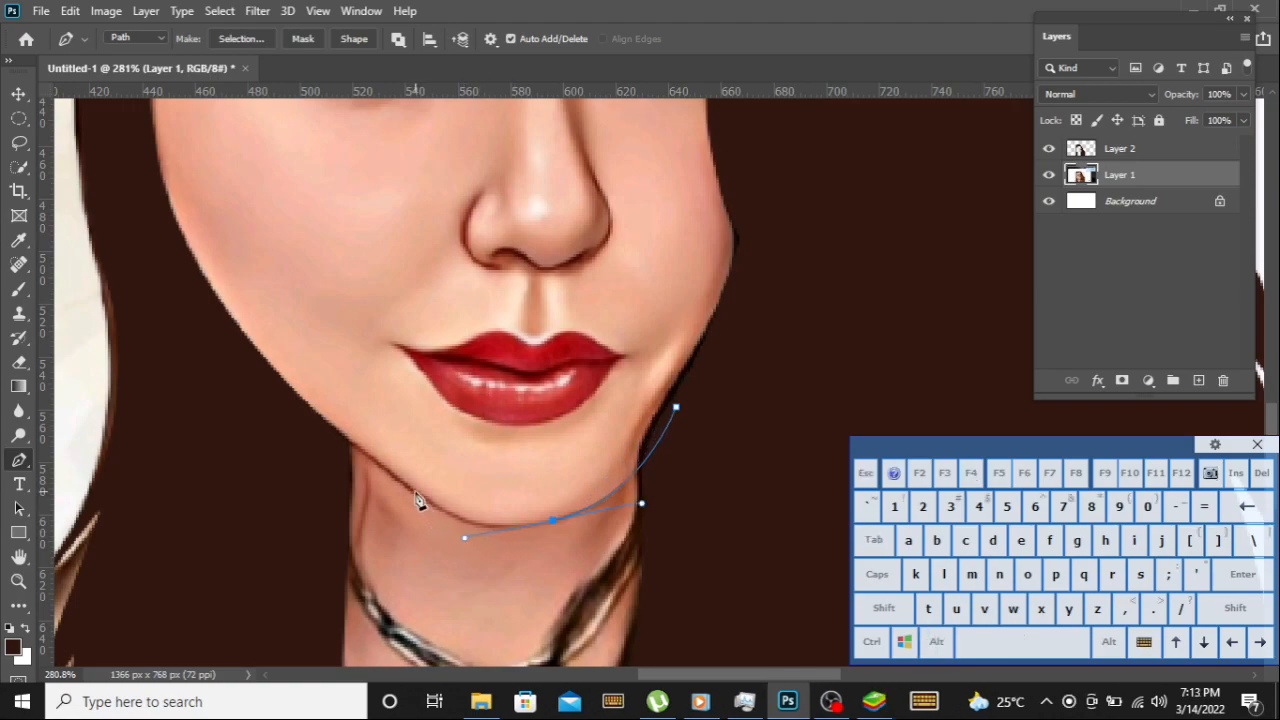
left_click(395, 472)
Continue the face path up the left cheek, over the forehead and down the right side beneath the hair shape, closing it at its start.
scroll(341, 440, "down", 5)
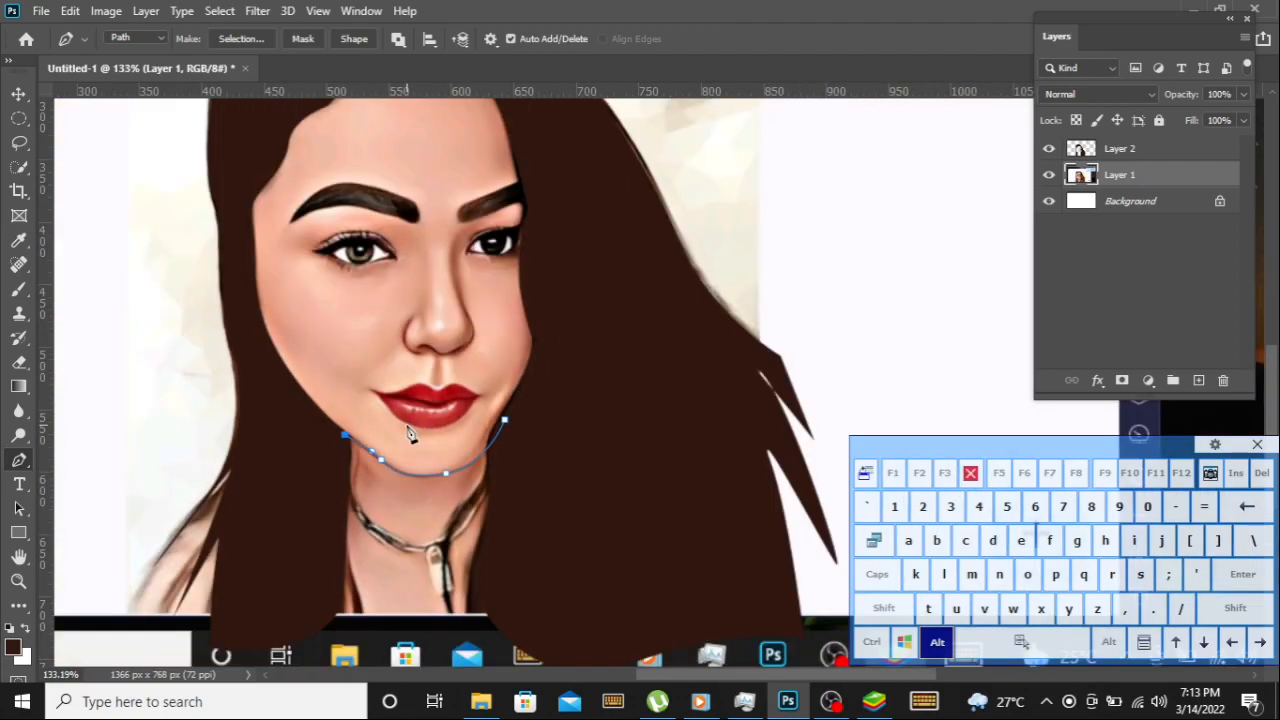
left_click_drag(245, 283, 232, 182)
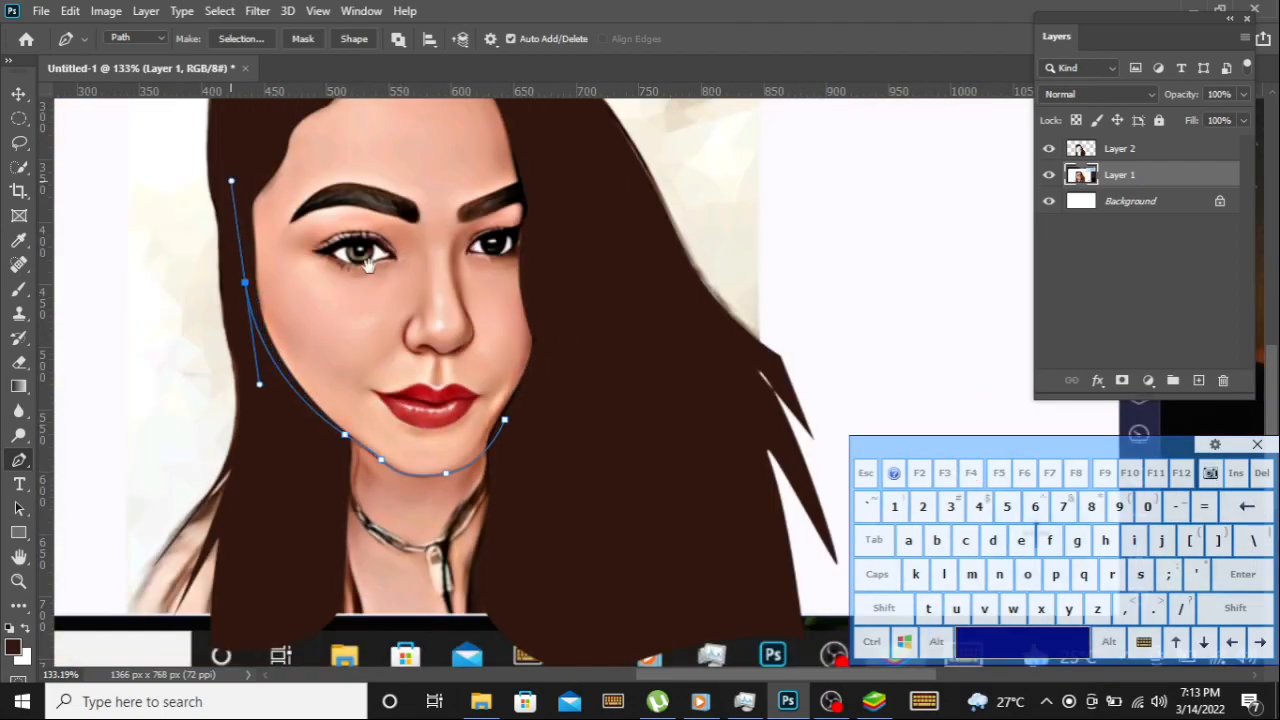
key("space")
left_click_drag(368, 275, 409, 459)
left_click_drag(389, 227, 476, 199)
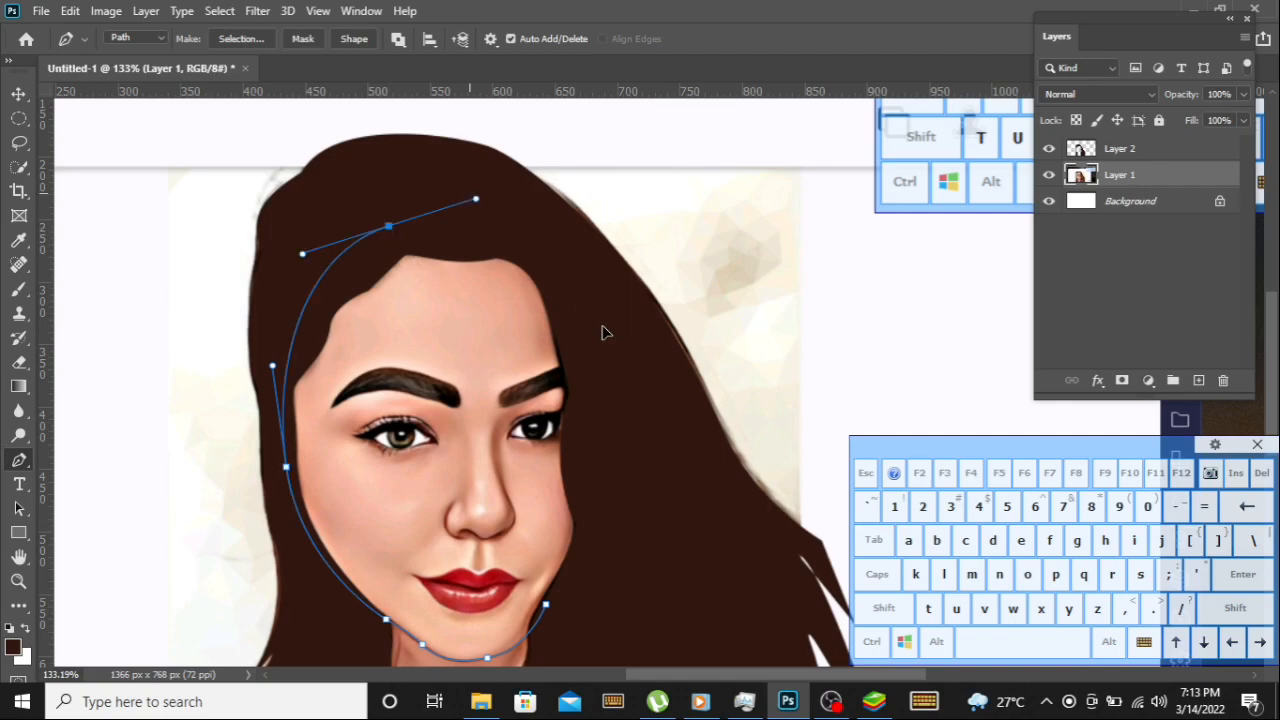
left_click_drag(620, 384, 625, 515)
left_click_drag(548, 609, 524, 613)
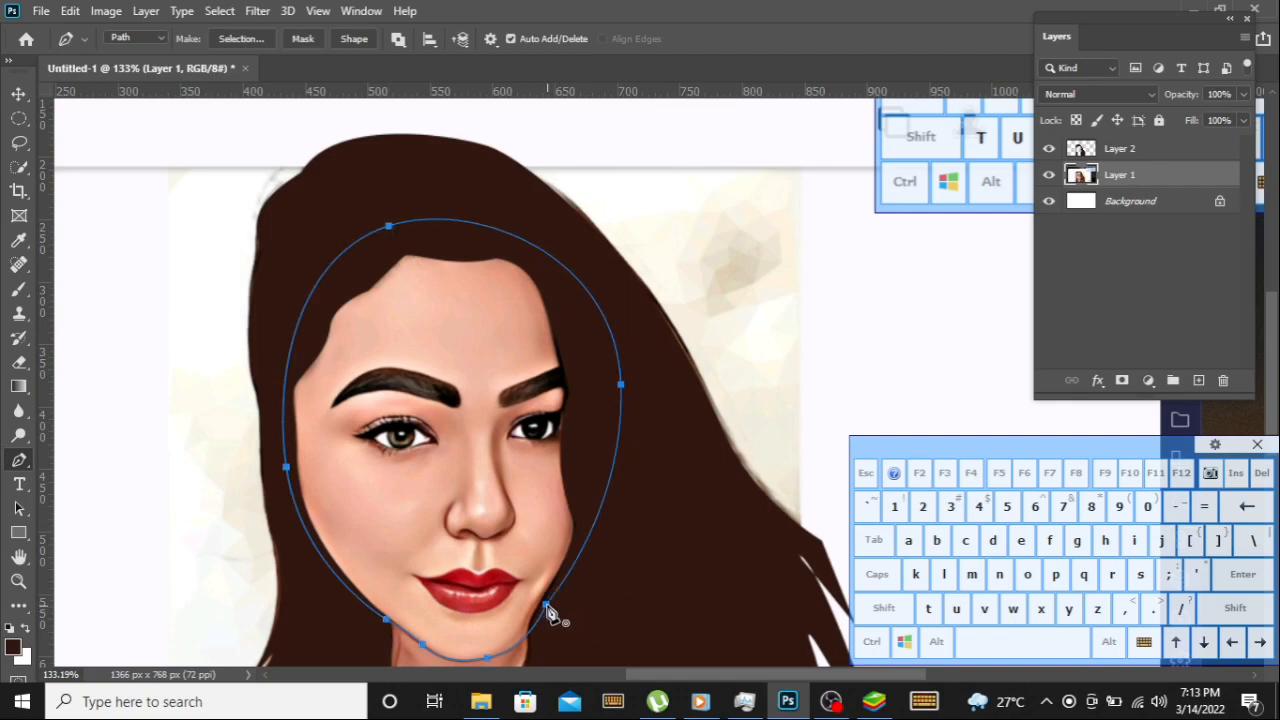
Convert the face path into a selection and copy the selected face from Layer 1 to a new layer.
right_click(463, 428)
left_click(519, 84)
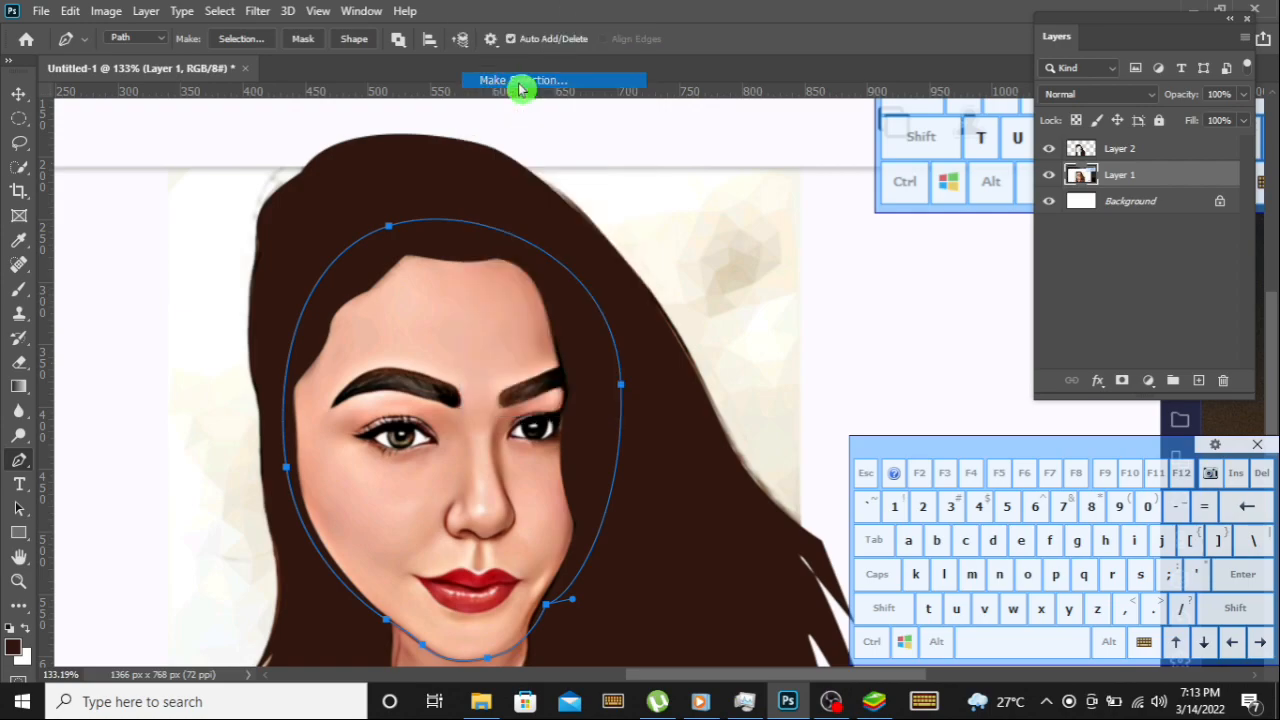
left_click(734, 170)
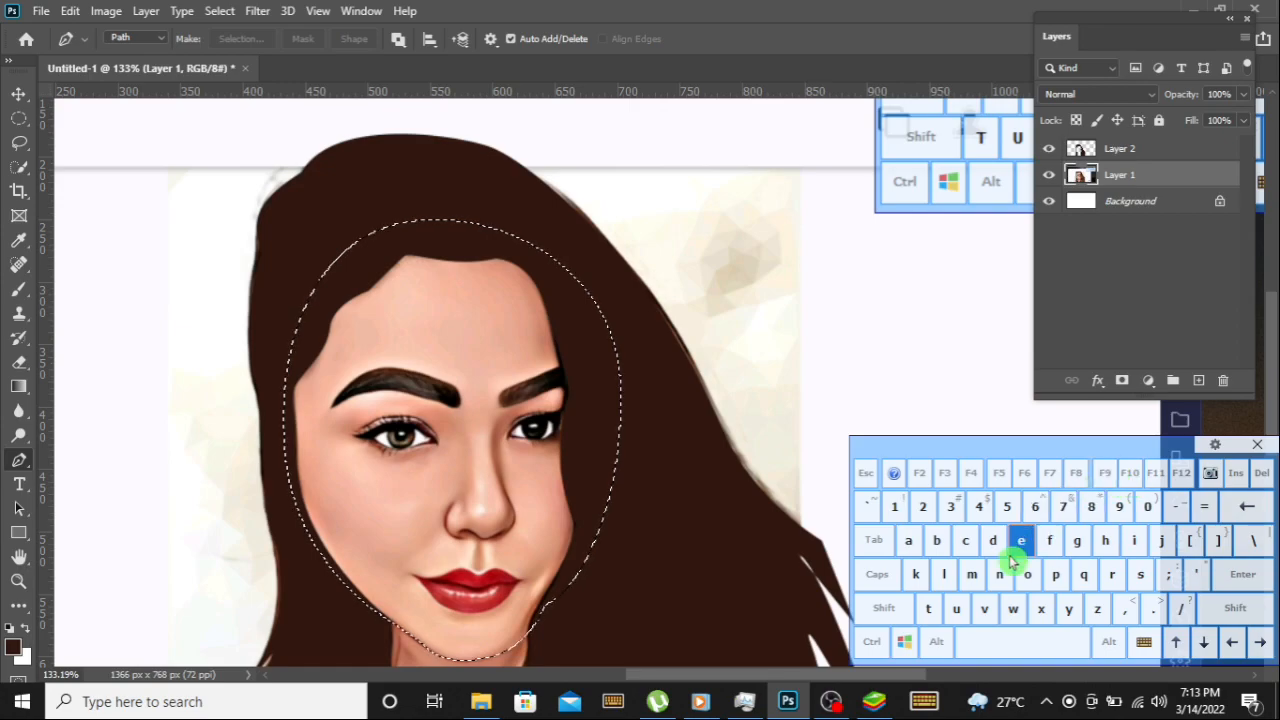
key("ctrl")
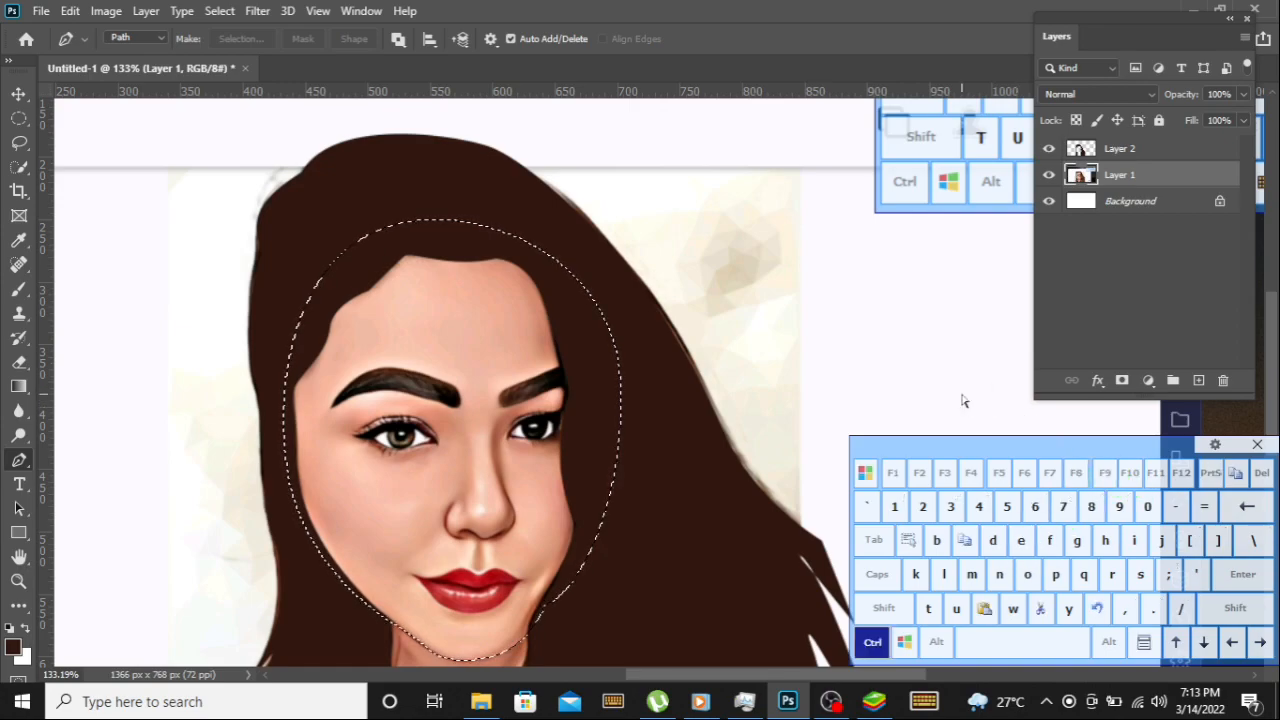
key("ctrl+j")
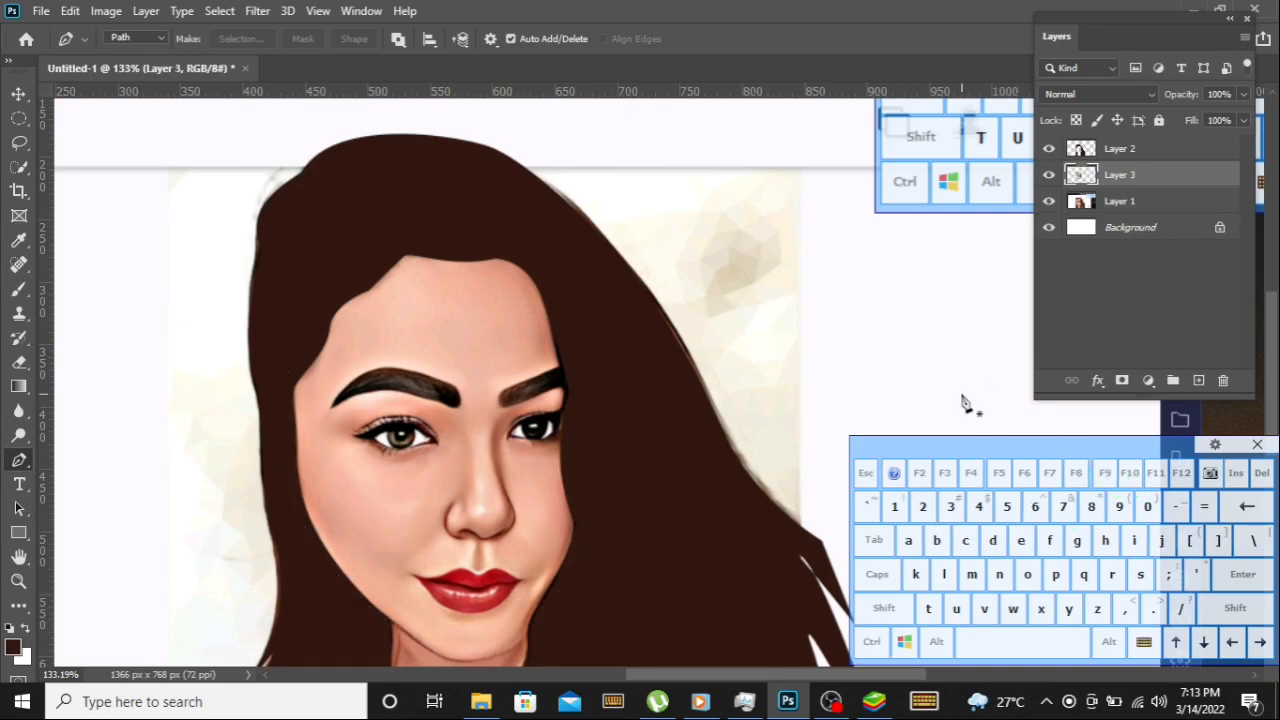
Hide Layer 1 to examine the copied face with the hair shape, and show Layer 1 again.
left_click(1048, 201)
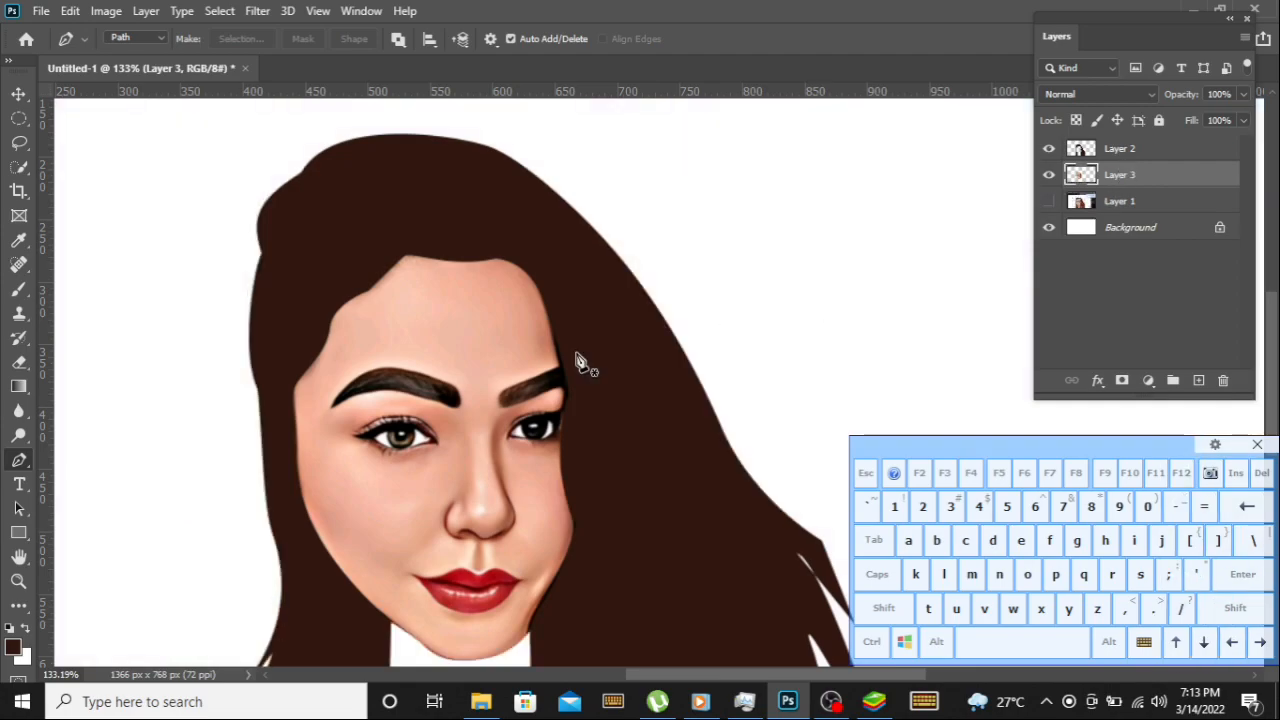
key("alt")
scroll(505, 370, "down", 2)
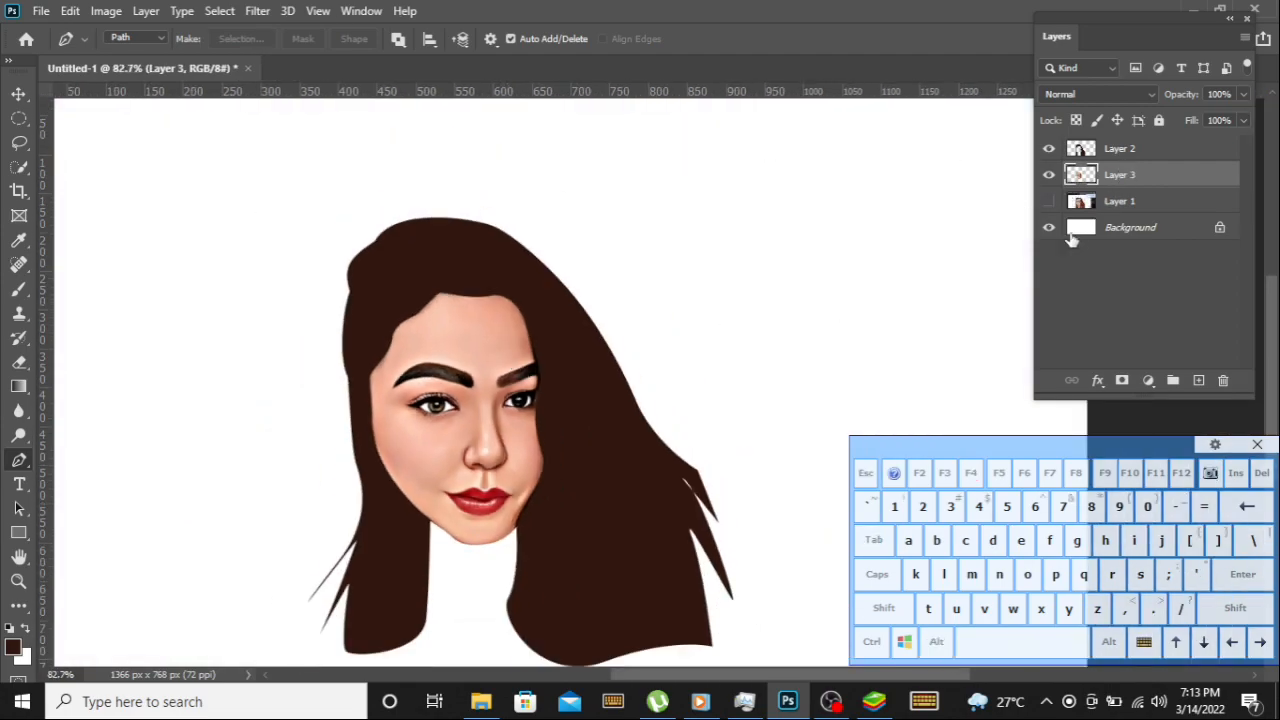
left_click(1048, 201)
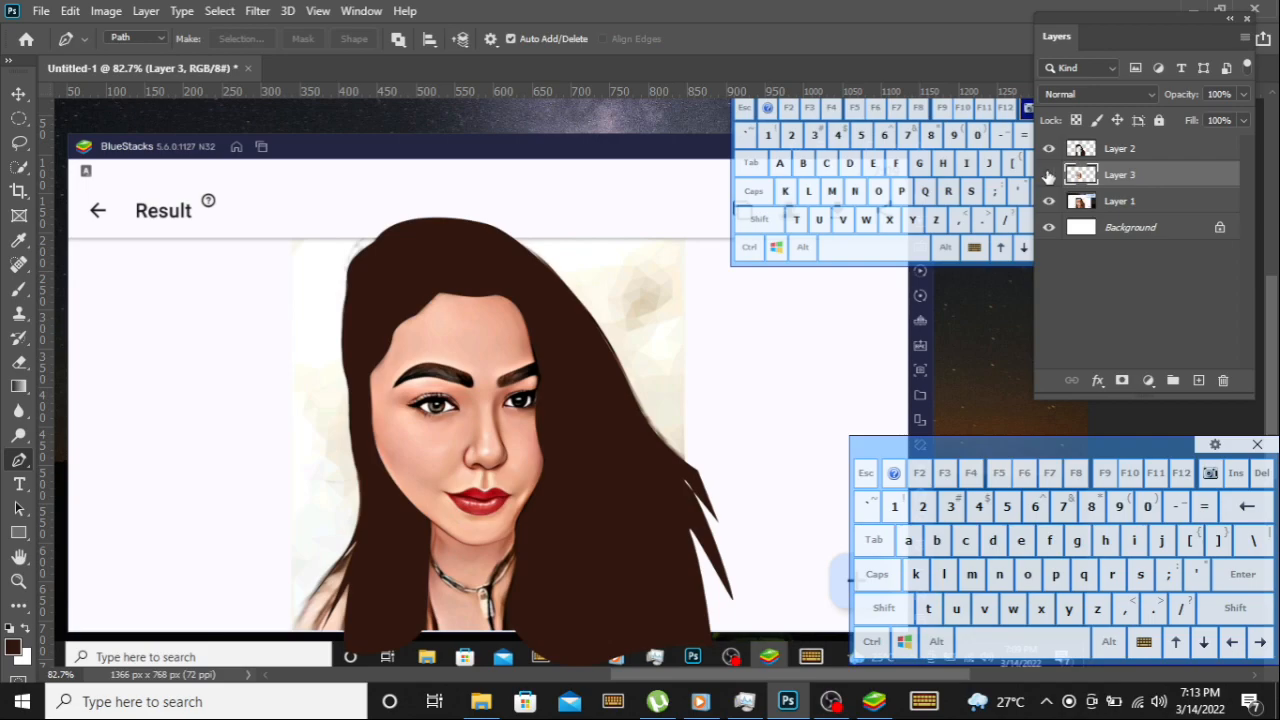
Hide the face copy on Layer 3 and the hair shape on Layer 2, and add a new layer above Layer 2.
left_click(1048, 176)
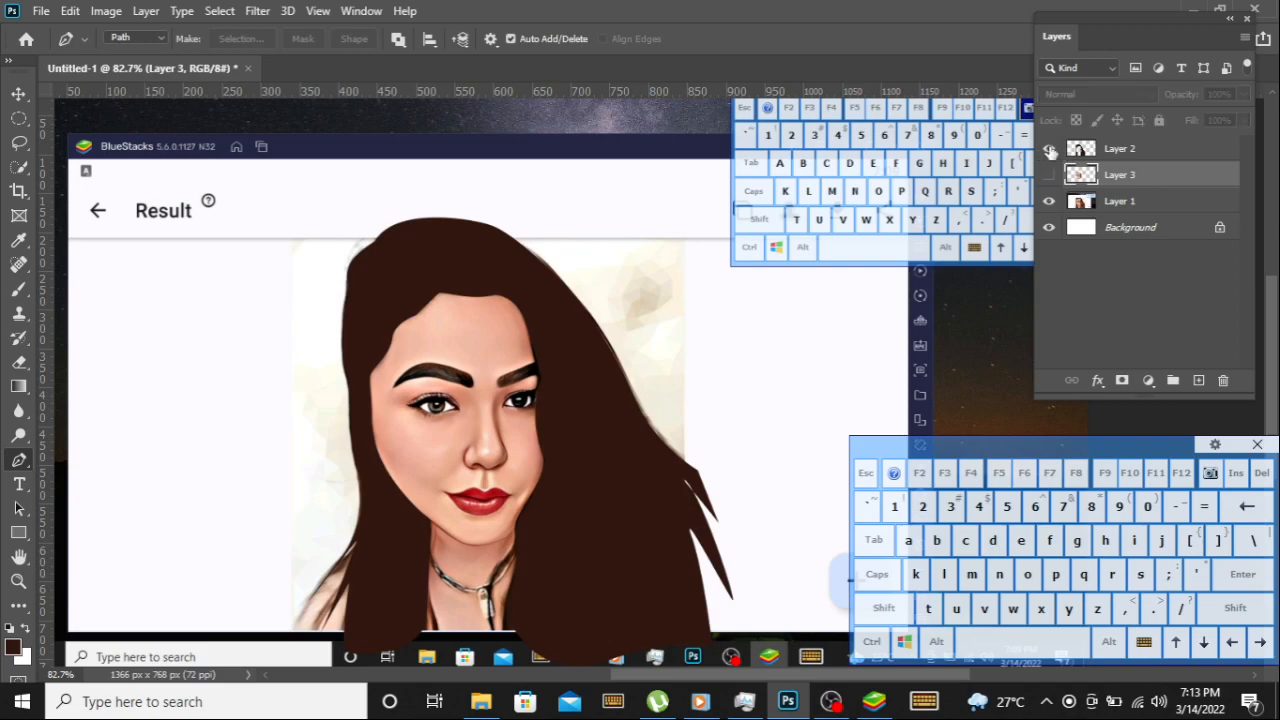
left_click(1049, 149)
left_click(1180, 152)
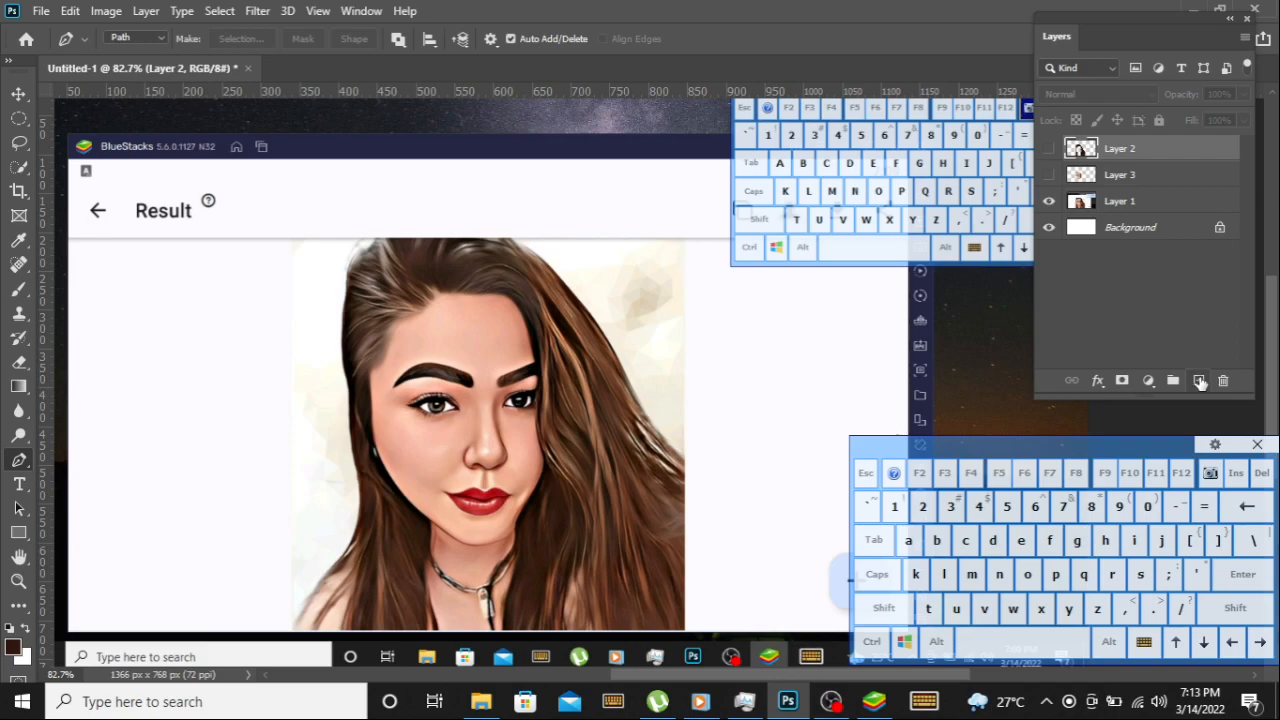
left_click(1199, 381)
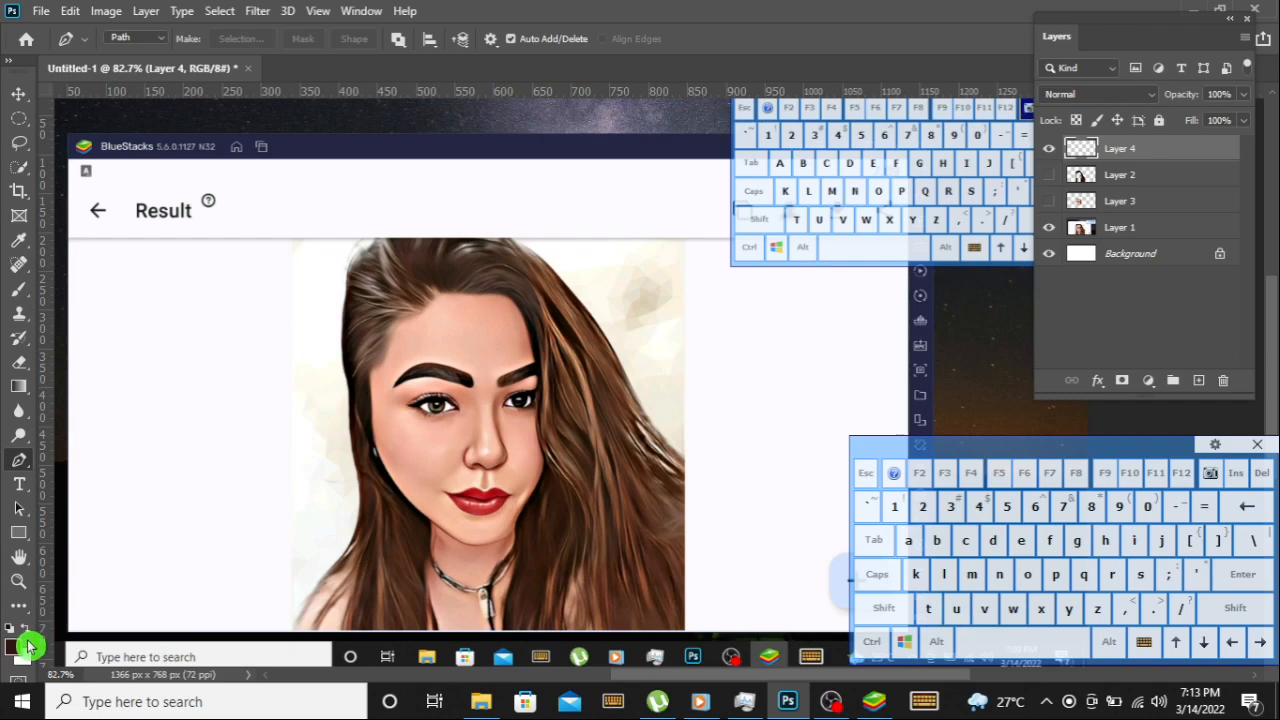
Choose the Brush with white as the foreground colour and pick the hard round 123 px tip in the brush settings.
scroll(328, 340, "up", 2)
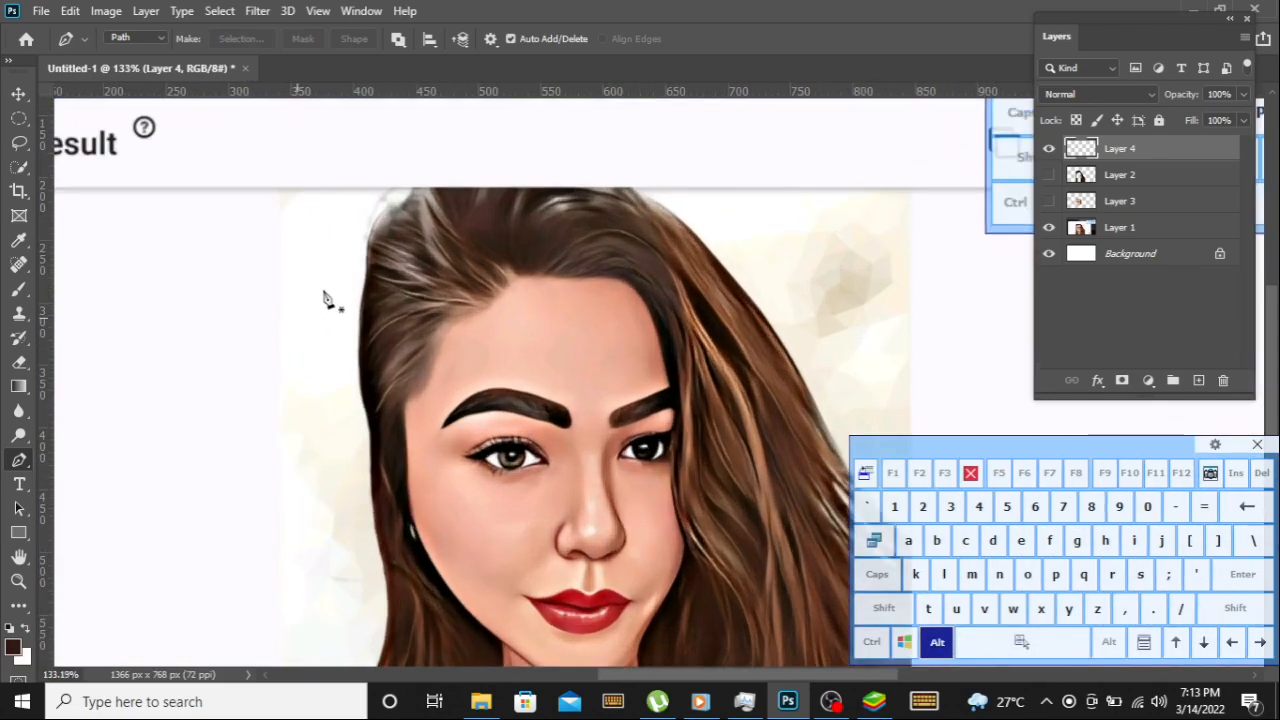
left_click(21, 291)
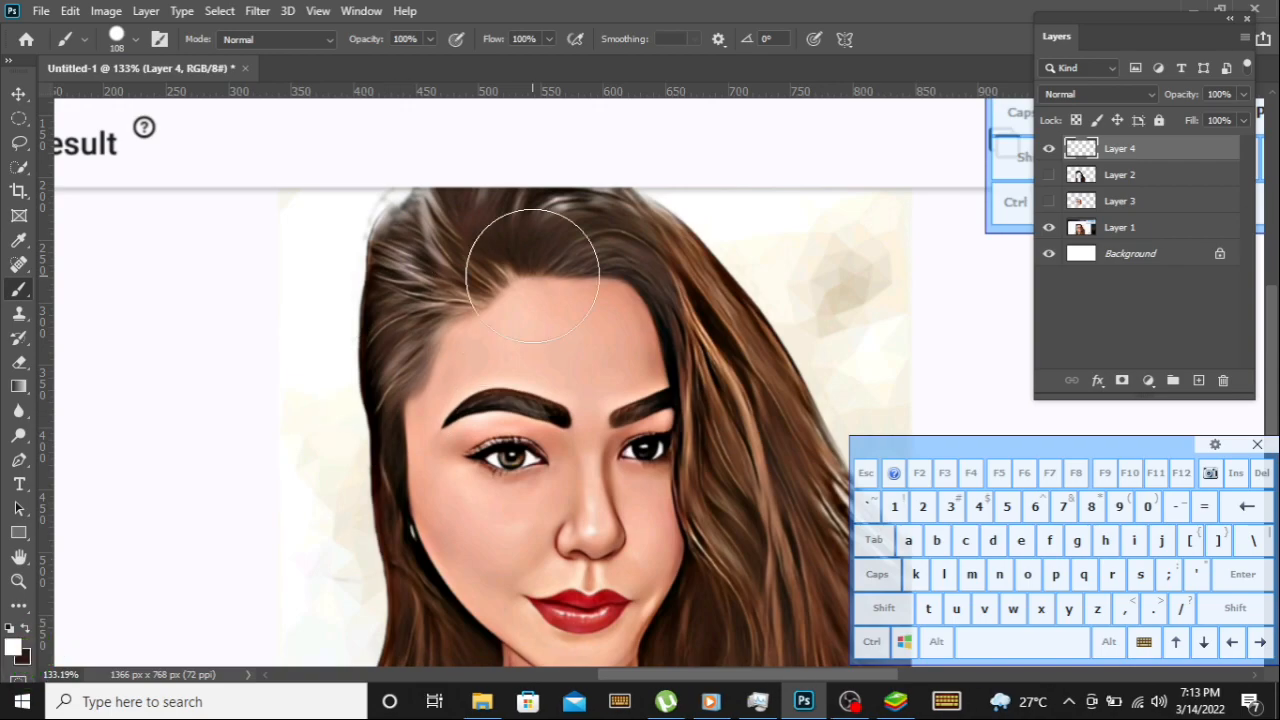
right_click(574, 288)
left_click_drag(693, 327, 643, 321)
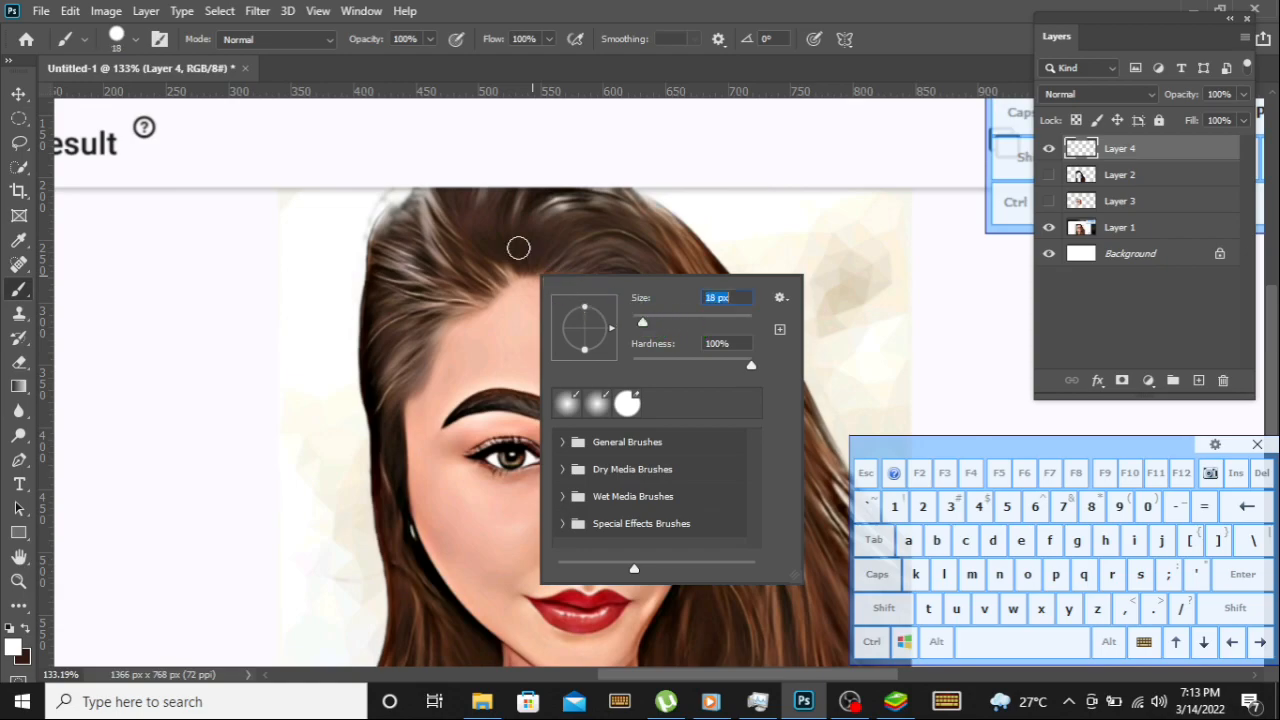
left_click(164, 45)
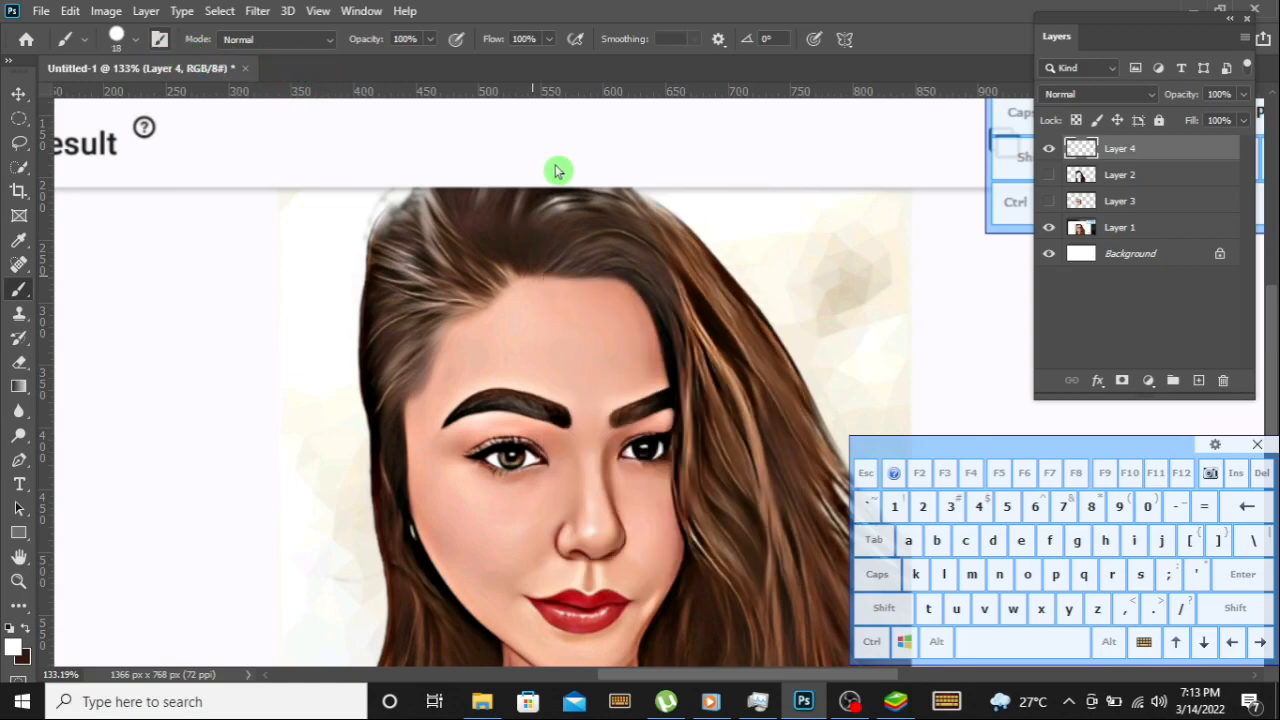
left_click(163, 44)
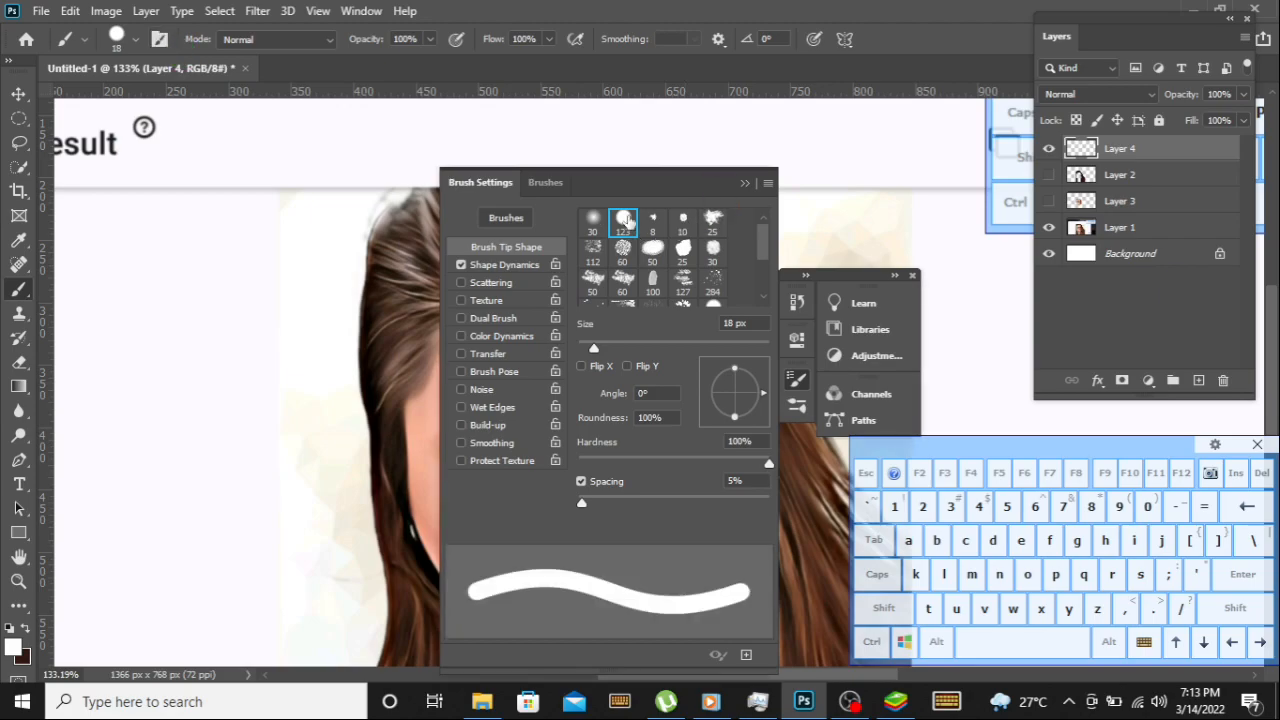
left_click(623, 220)
left_click(749, 182)
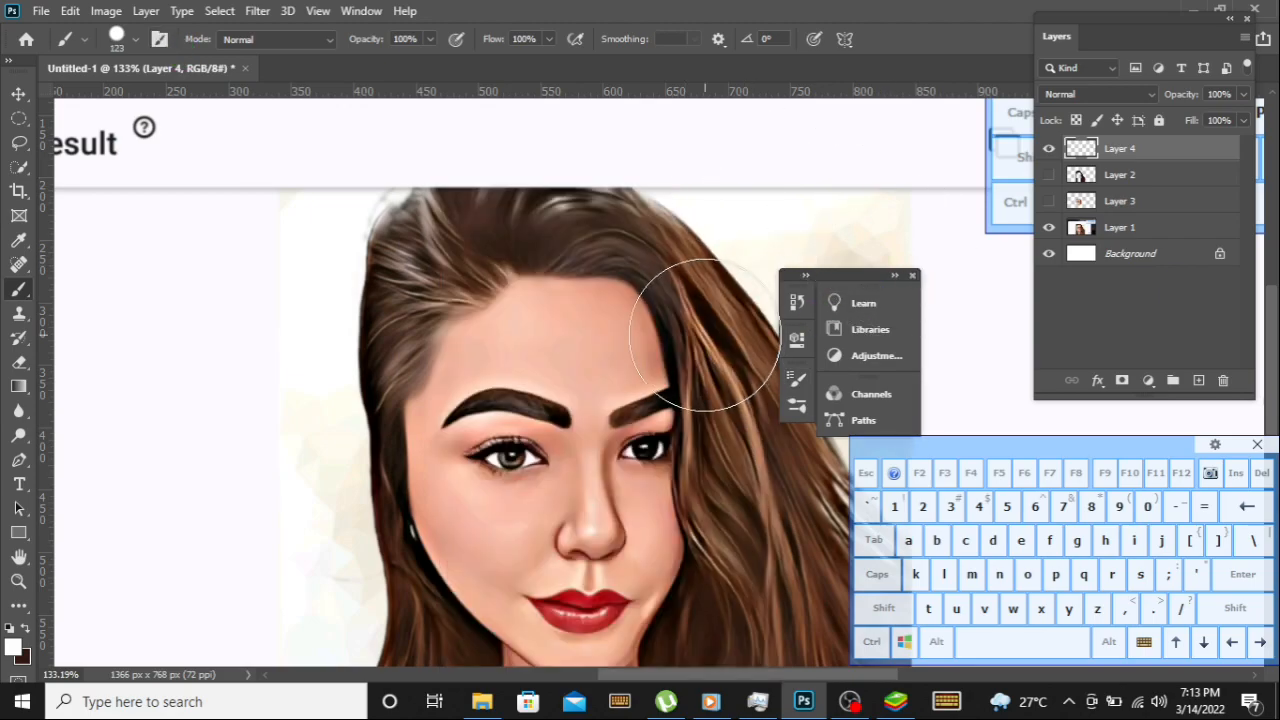
left_click(920, 283)
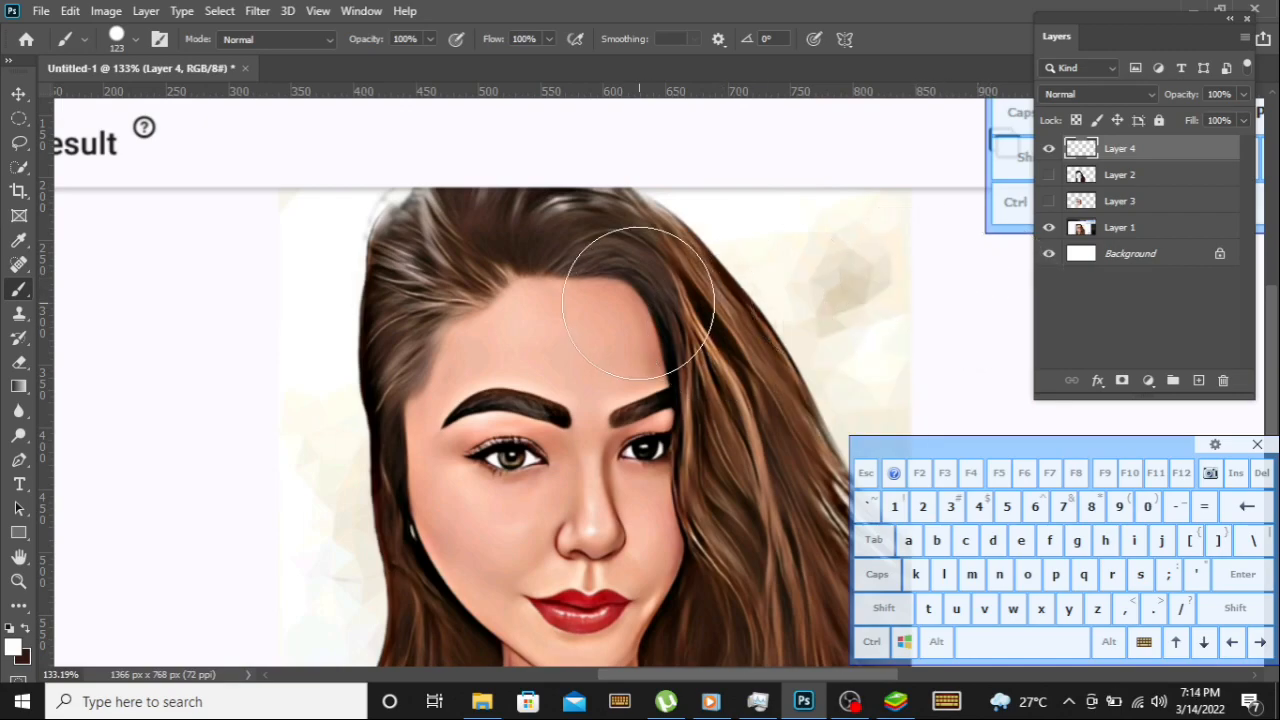
Reduce the brush size to 5 px for thin hair highlights.
key("bracketleft")
key("bracketleft")
key("bracketleft")
key("bracketleft")
key("bracketleft")
key("bracketleft")
key("bracketleft")
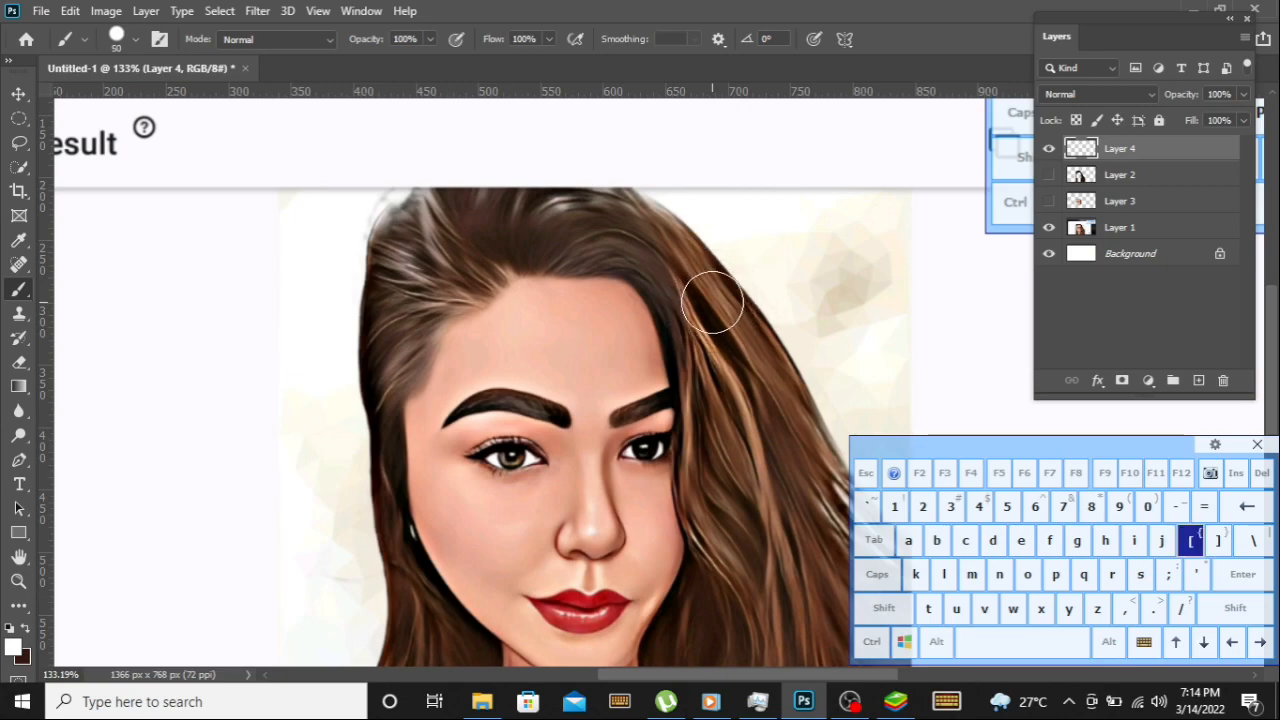
key("bracketleft")
key("bracketleft")
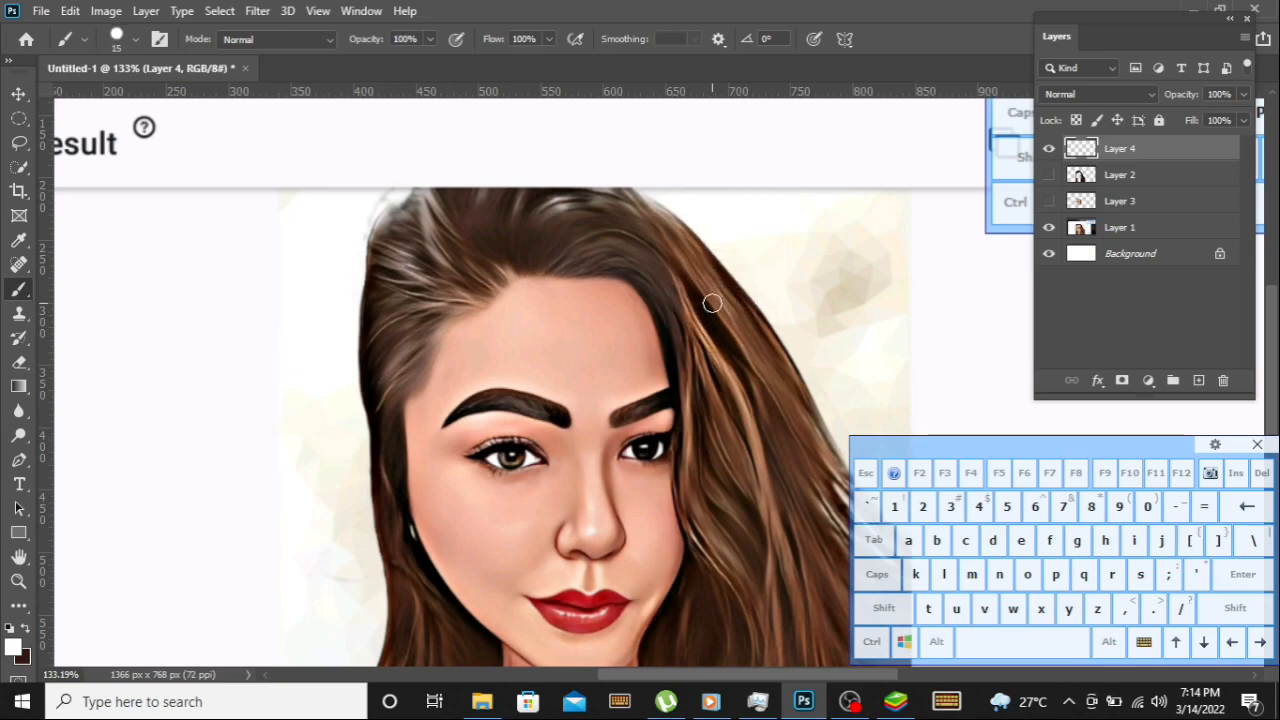
key("bracketleft")
key("bracketleft")
key("bracketleft")
Draw a curved Pen path from the hairline above the left forehead up through the swept-back hair toward the crown.
scroll(551, 207, "up", 2)
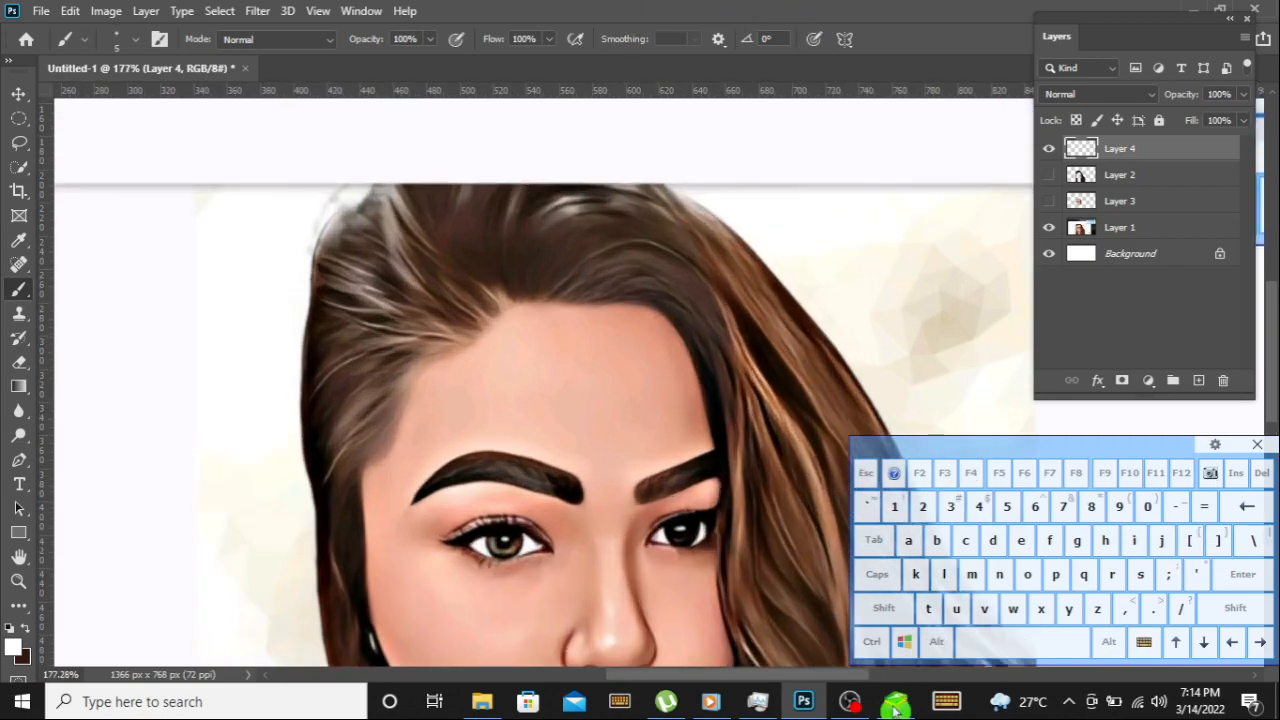
left_click_drag(634, 462, 750, 551)
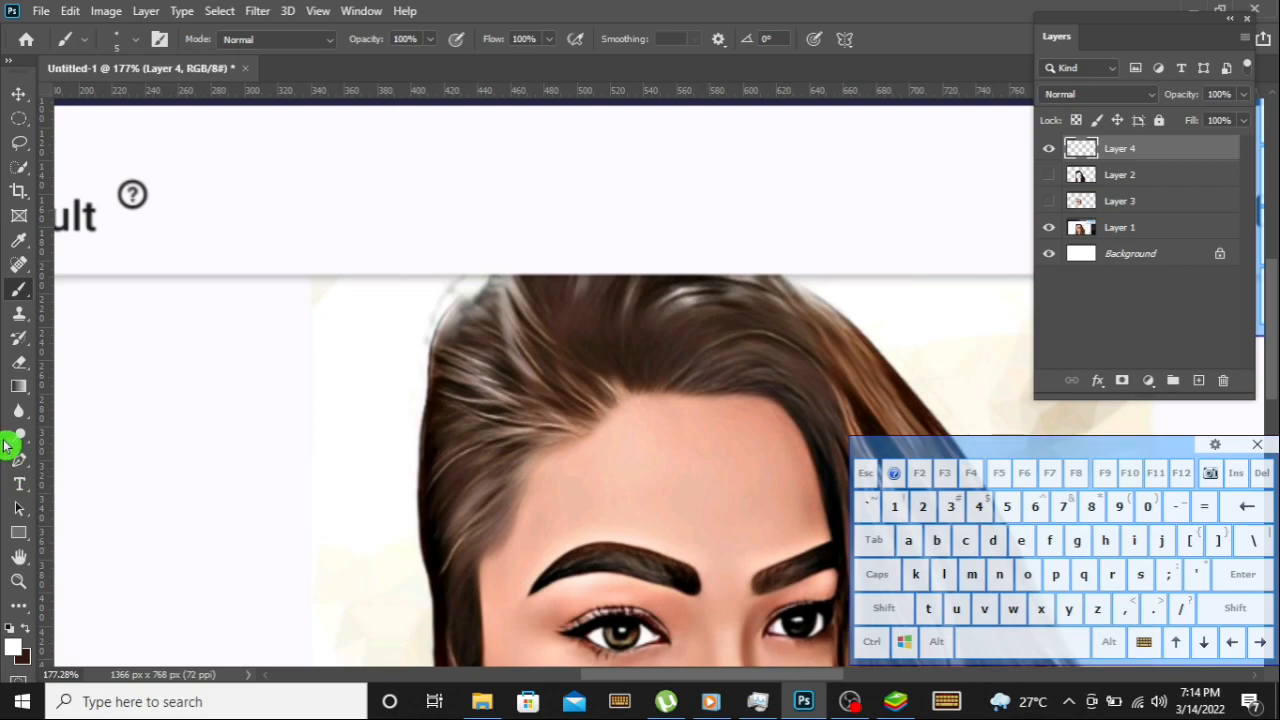
left_click(19, 460)
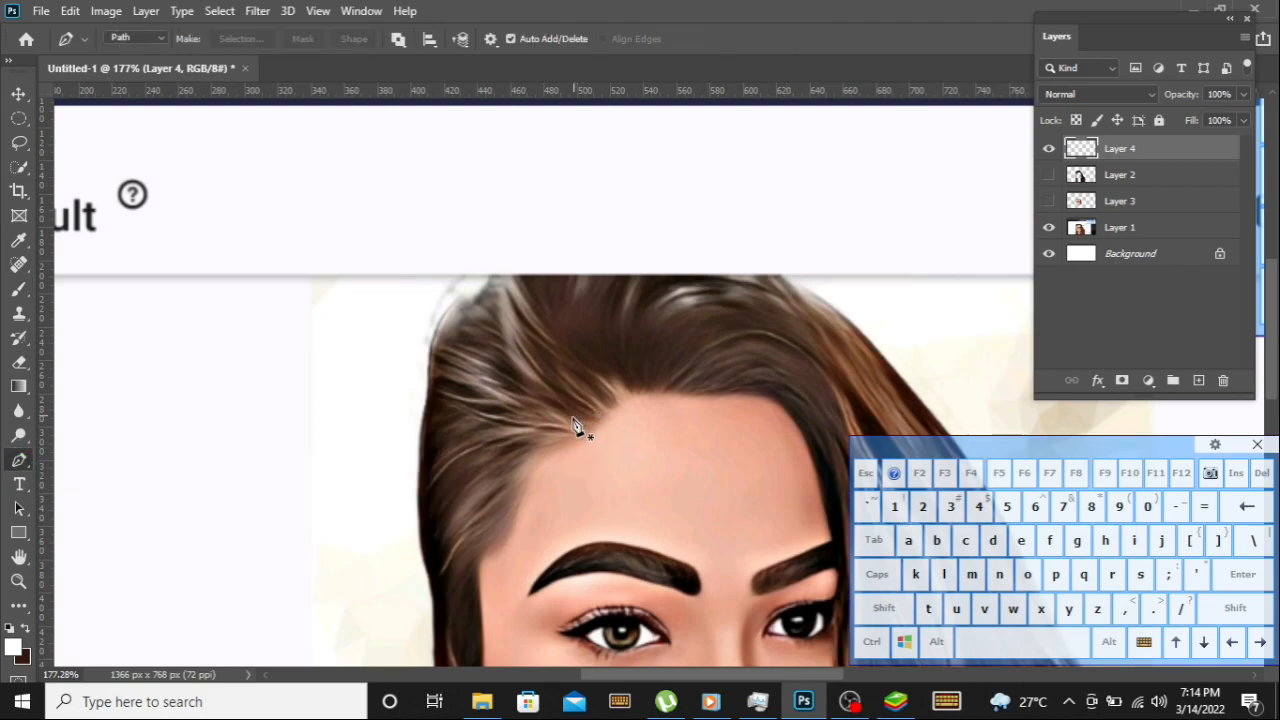
left_click(573, 417)
left_click_drag(506, 298, 487, 220)
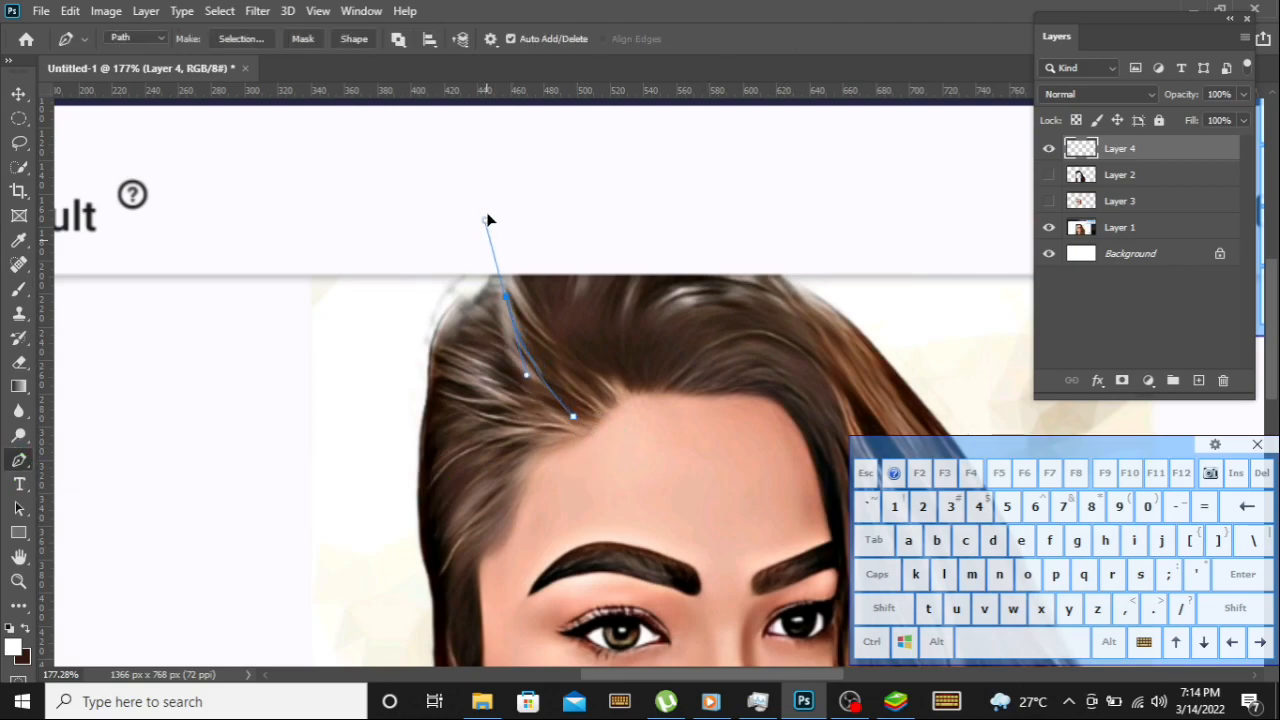
Stroke the hairline path with the Brush and Simulate Pressure enabled, and dismiss the path.
right_click(676, 266)
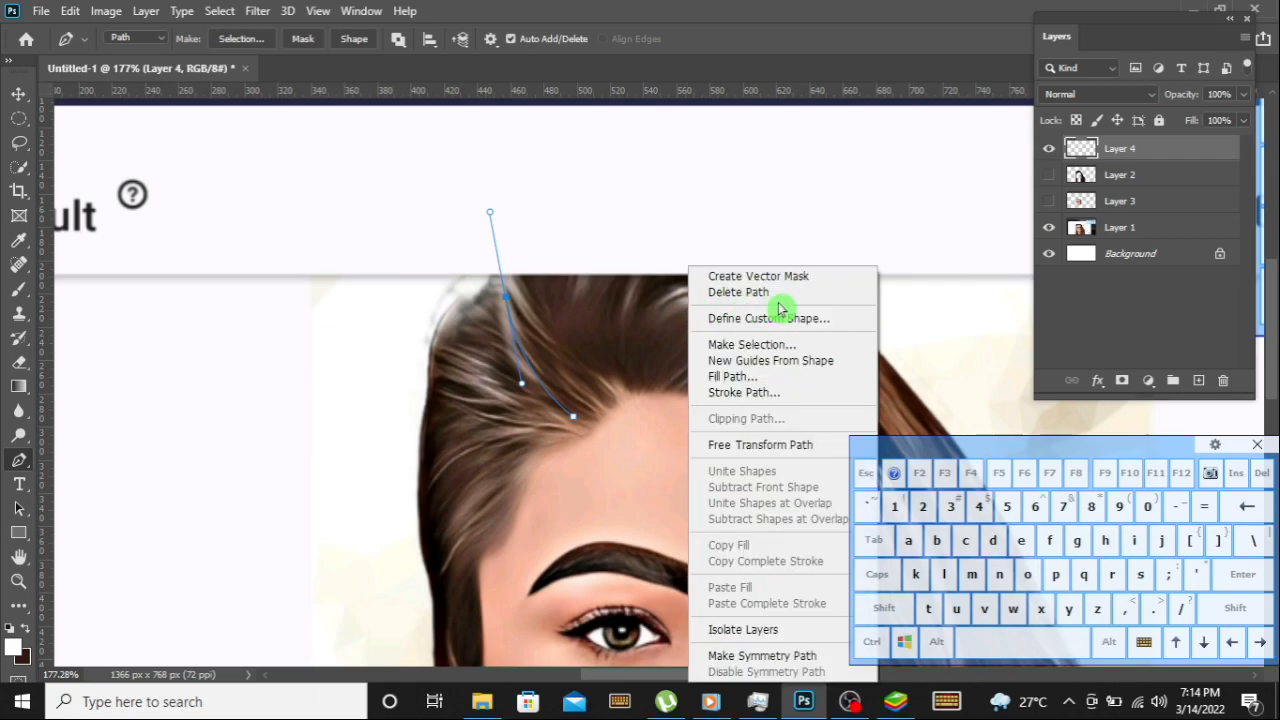
left_click(766, 390)
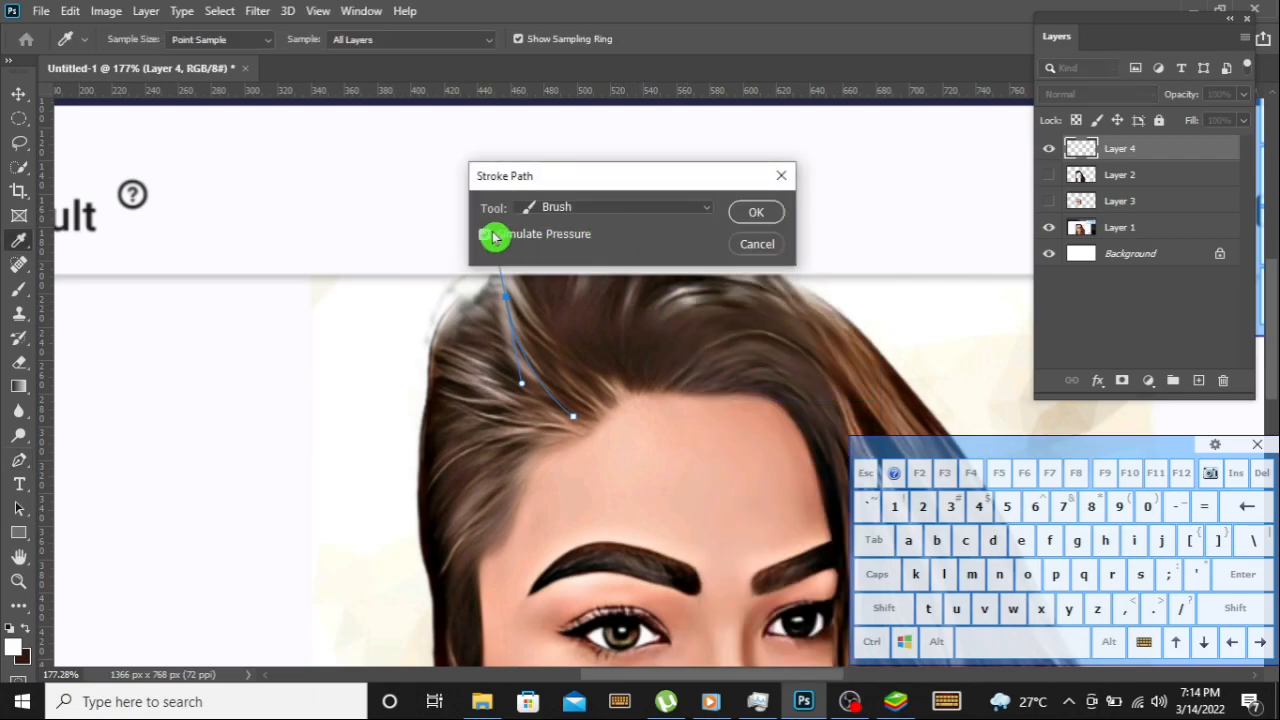
left_click(486, 234)
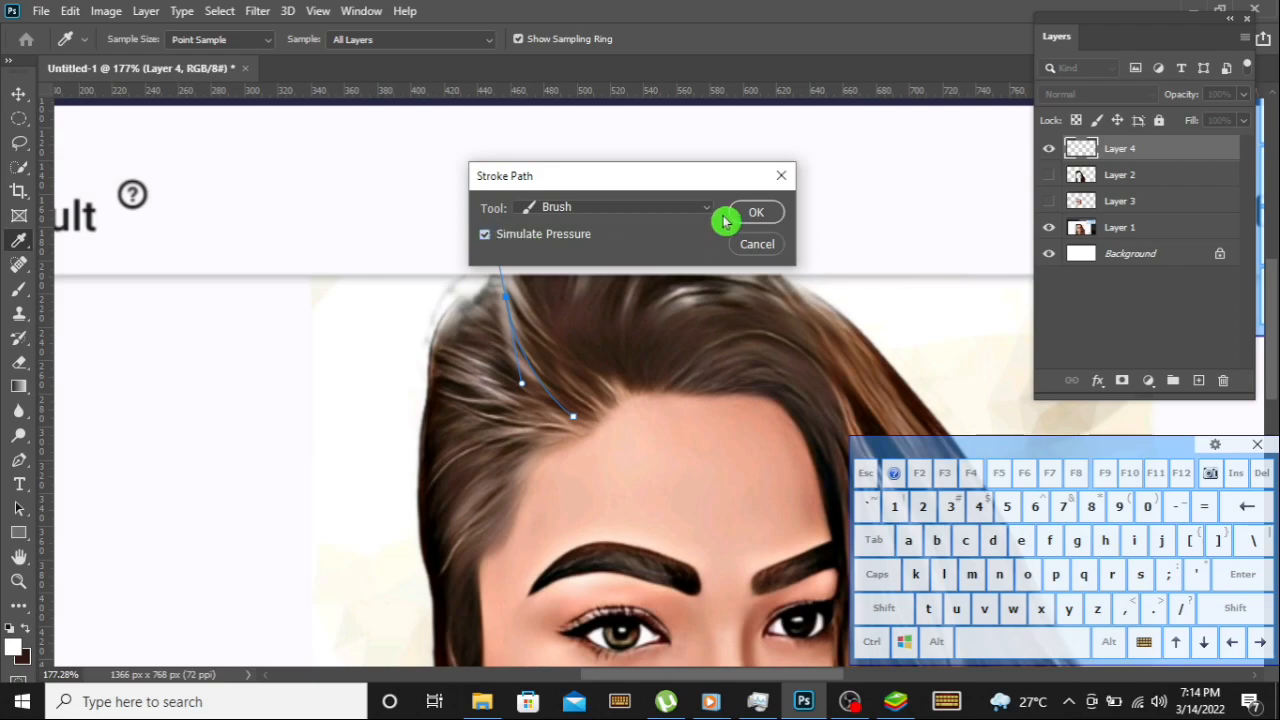
left_click(757, 207)
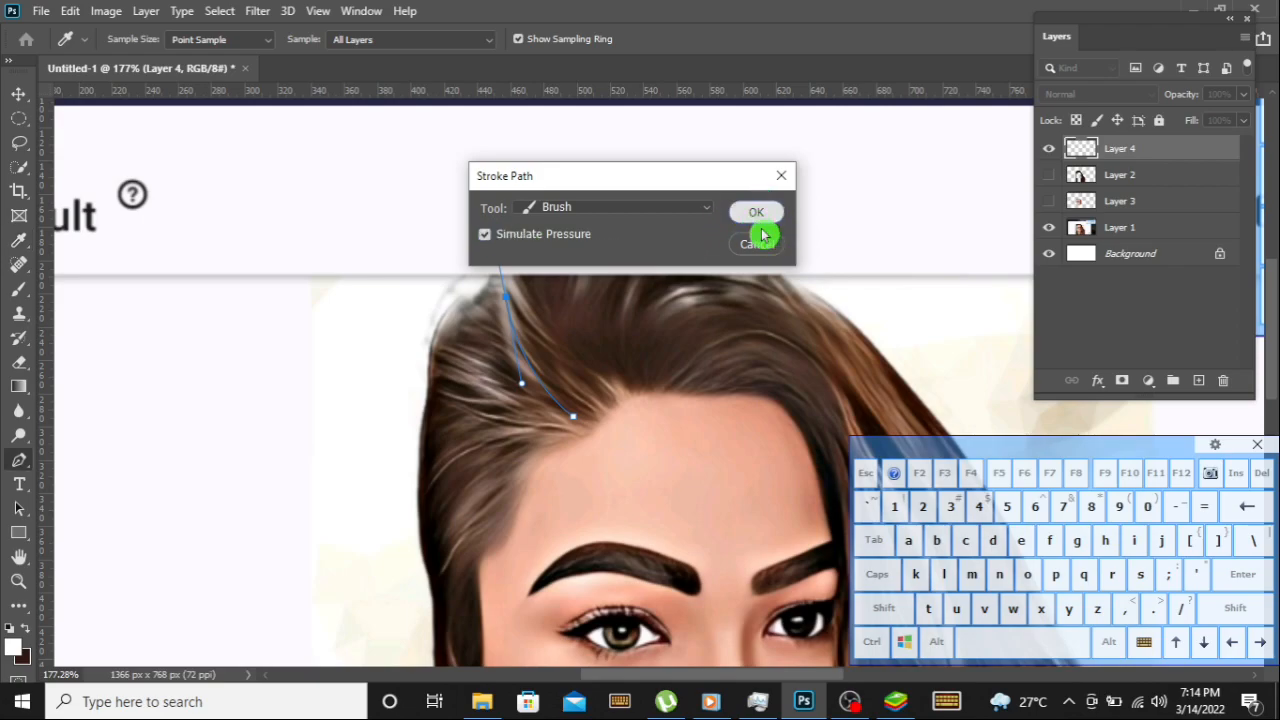
key("space")
left_click_drag(722, 364, 443, 357)
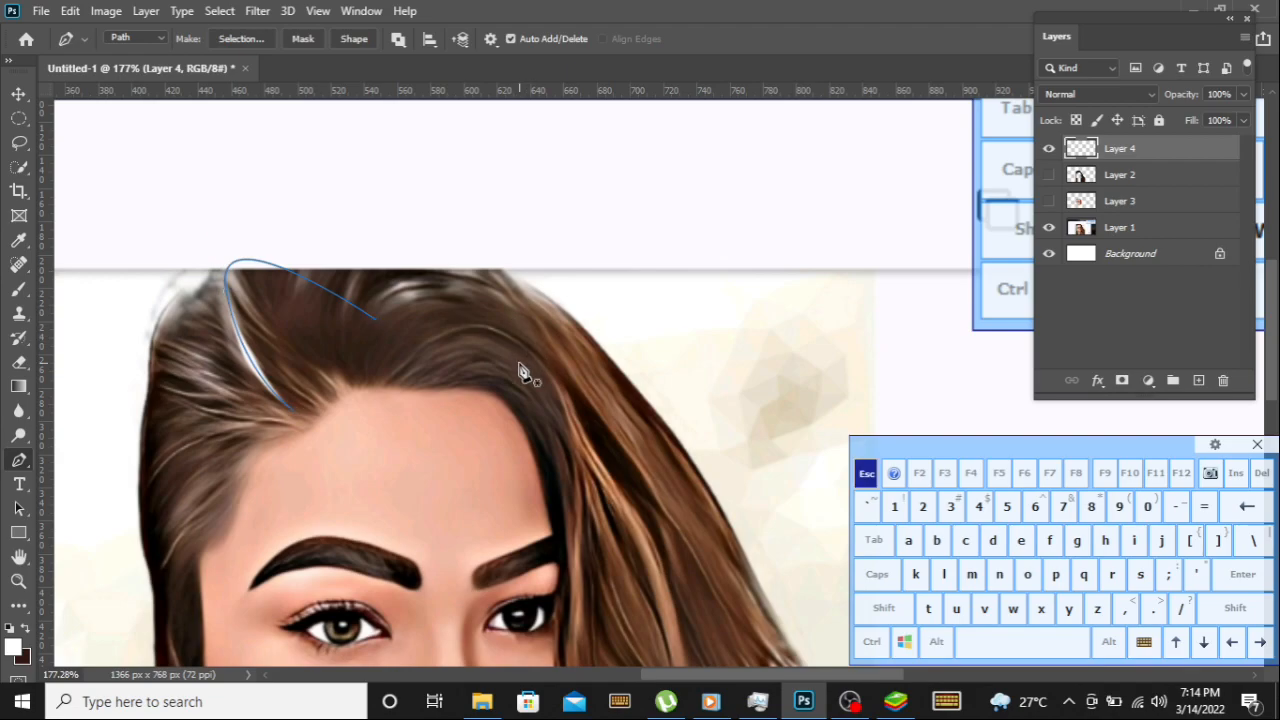
key("Return")
Draw a curved Pen path over the crown toward the right-side hair and stroke it with the Brush, simulating pressure.
left_click(367, 336)
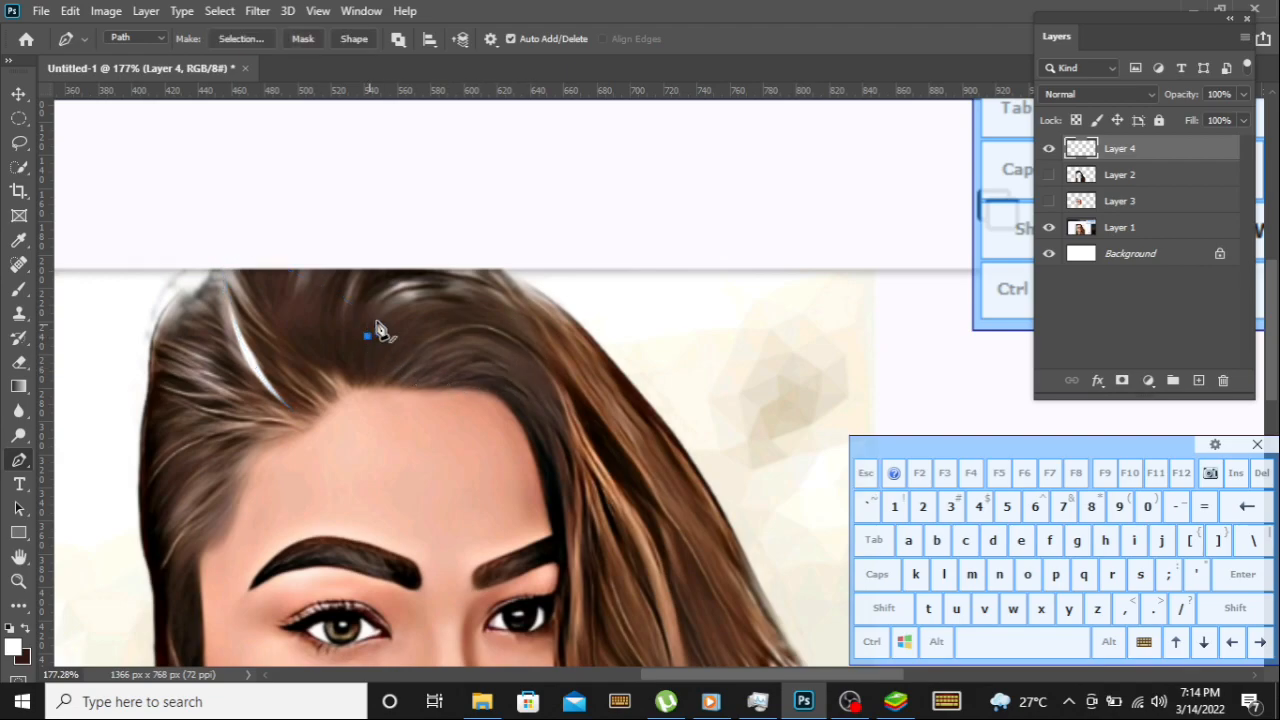
left_click_drag(590, 387, 625, 432)
right_click(655, 421)
left_click(742, 392)
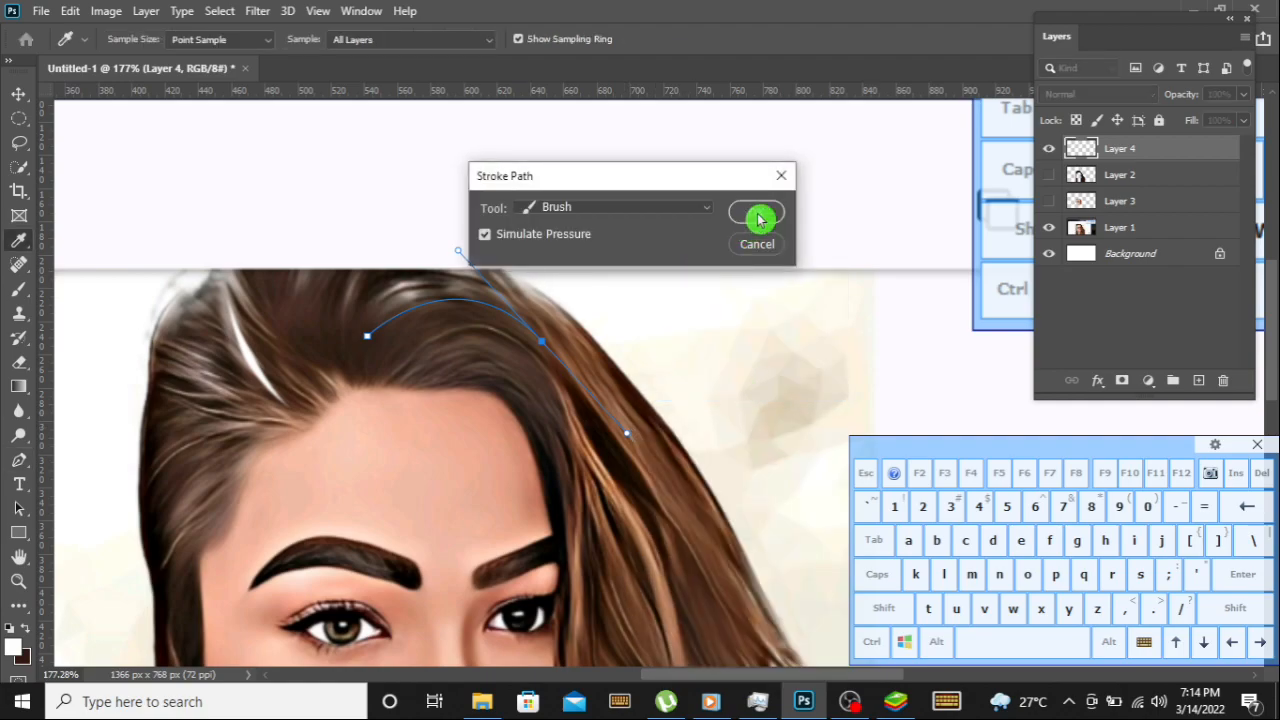
left_click(758, 218)
Trace a long highlight down the hair right of the face with the Pen, stroke it with the pressure-simulated Brush, and dismiss the path.
left_click_drag(660, 525, 630, 225)
left_click(603, 162)
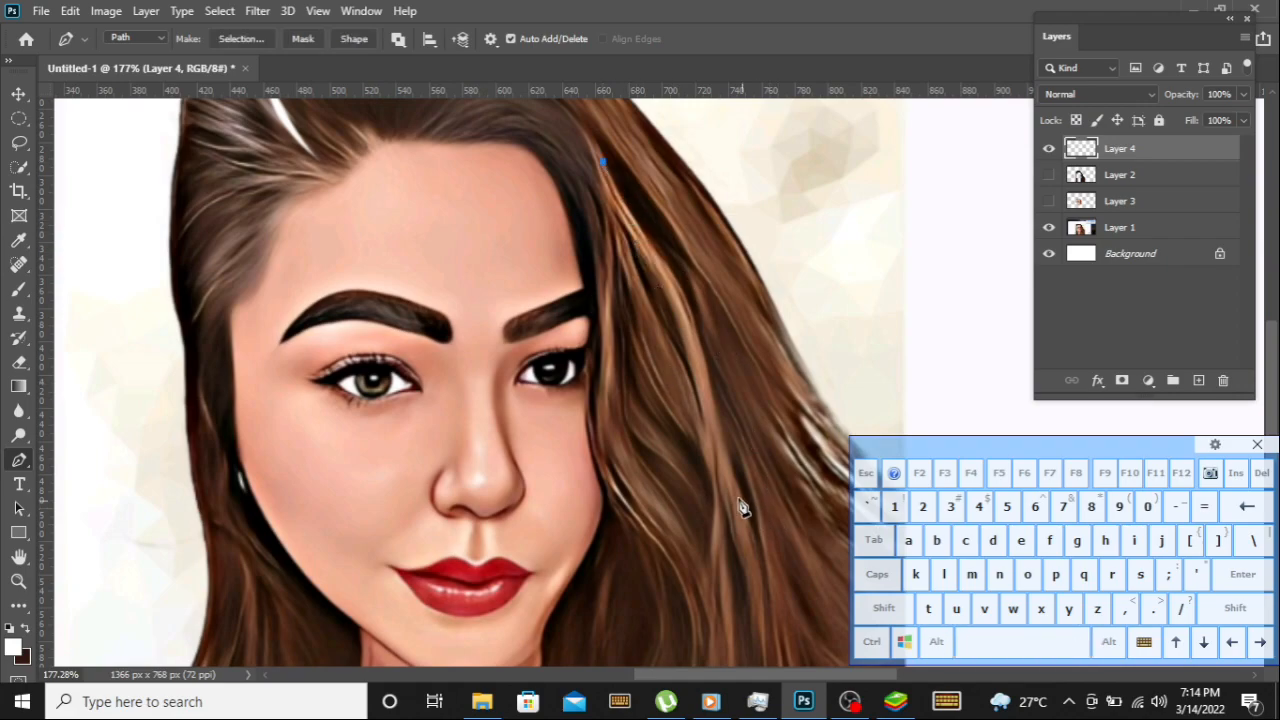
left_click_drag(714, 476, 726, 636)
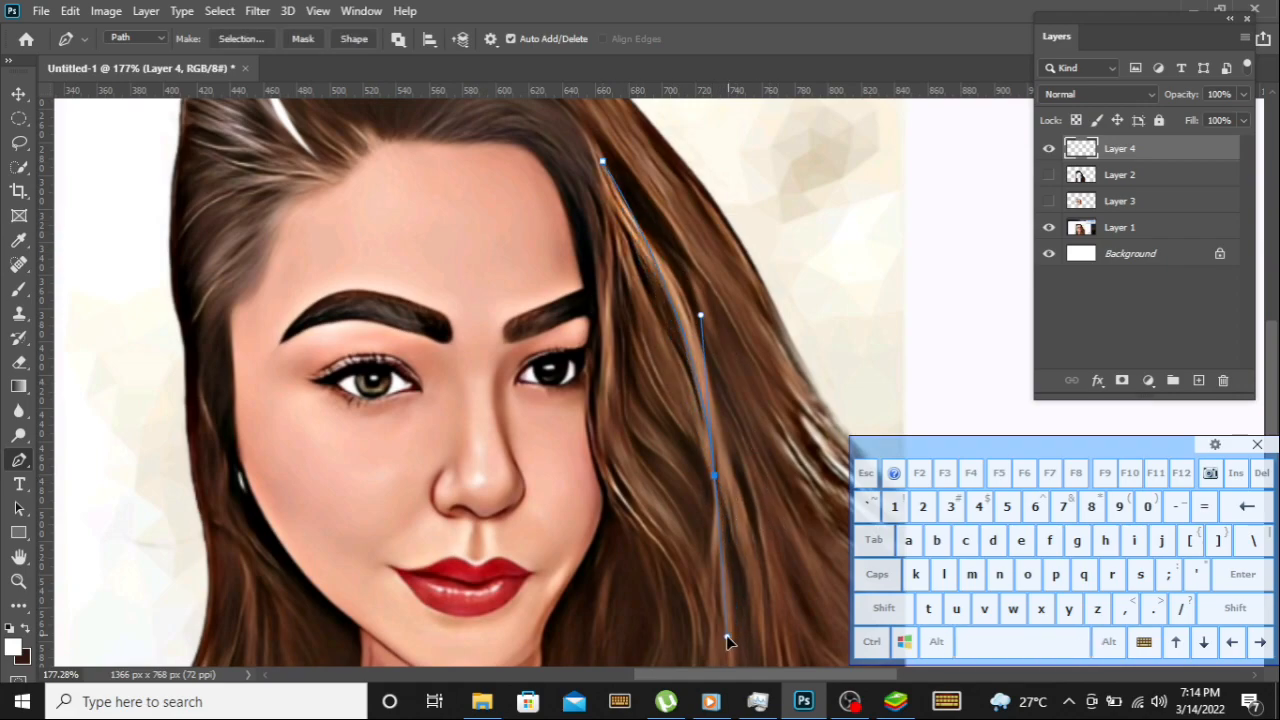
right_click(798, 540)
left_click(870, 247)
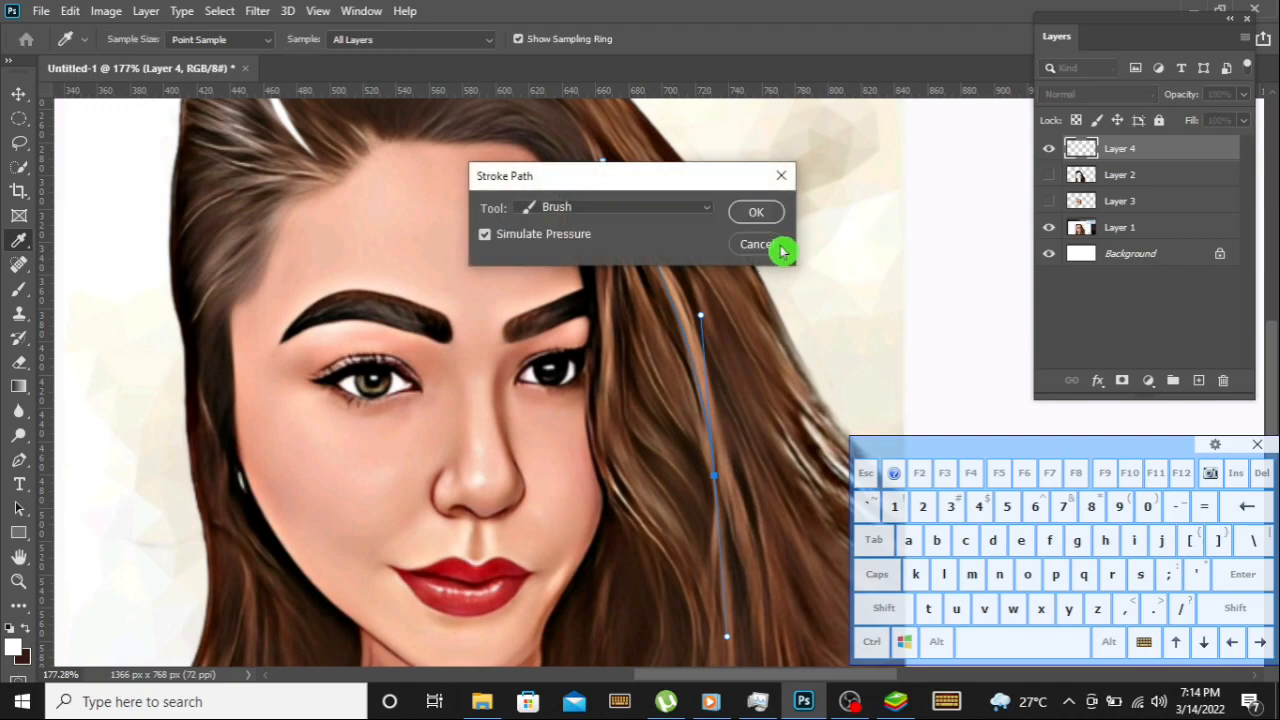
left_click(758, 214)
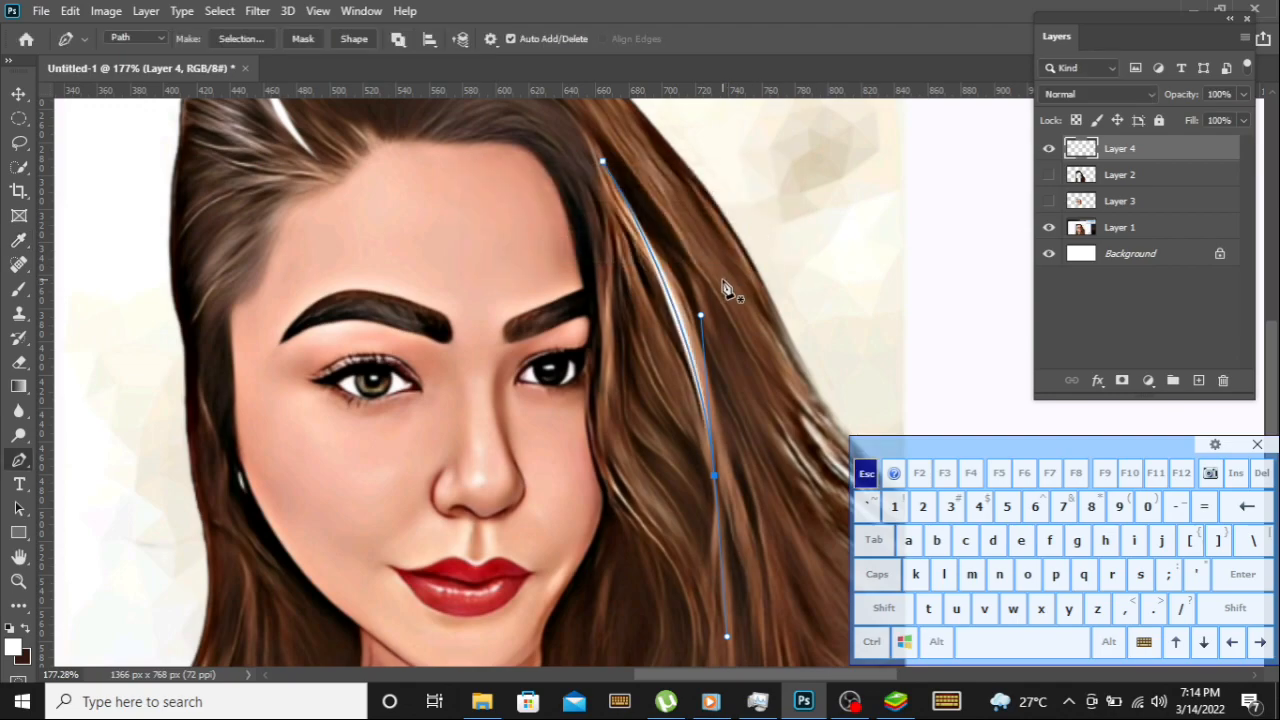
key("Return")
Draw an S-shaped Pen path down the hair beside the right cheek, stroke it with the pressure-simulated Brush, and dismiss the path.
key("space")
left_click_drag(660, 421, 562, 250)
left_click(510, 184)
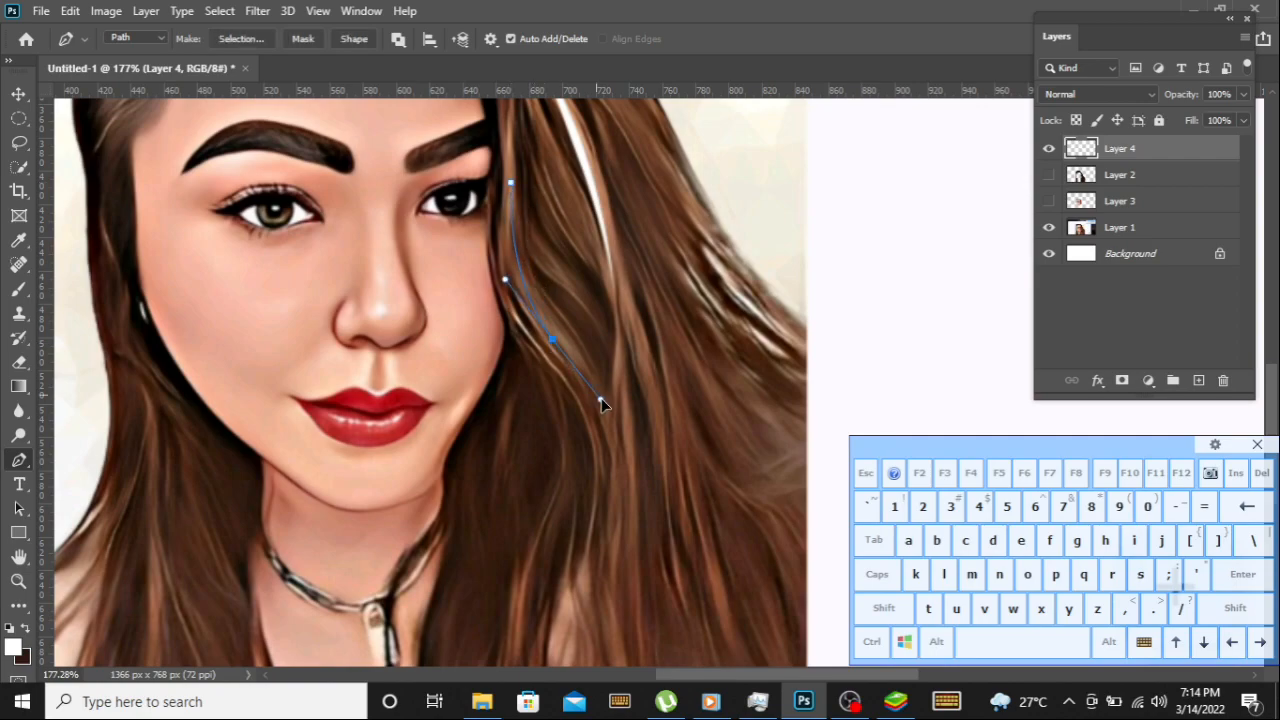
right_click(735, 490)
left_click(785, 194)
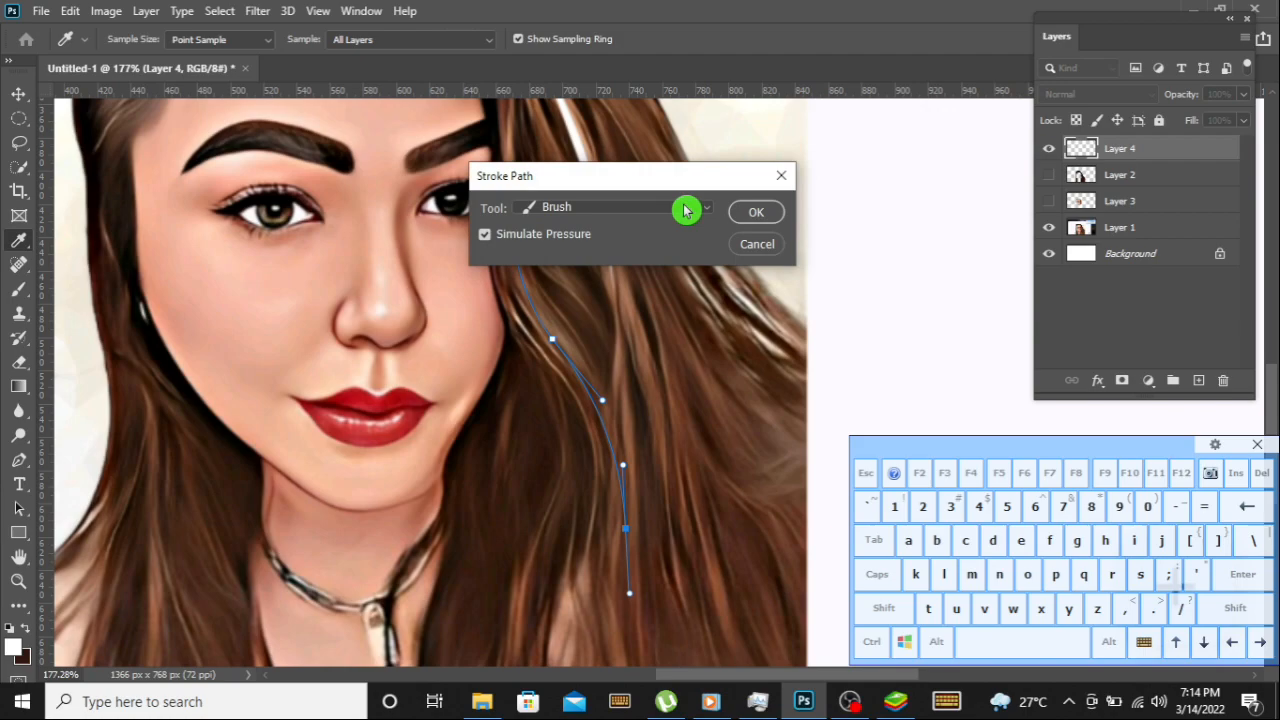
left_click(755, 210)
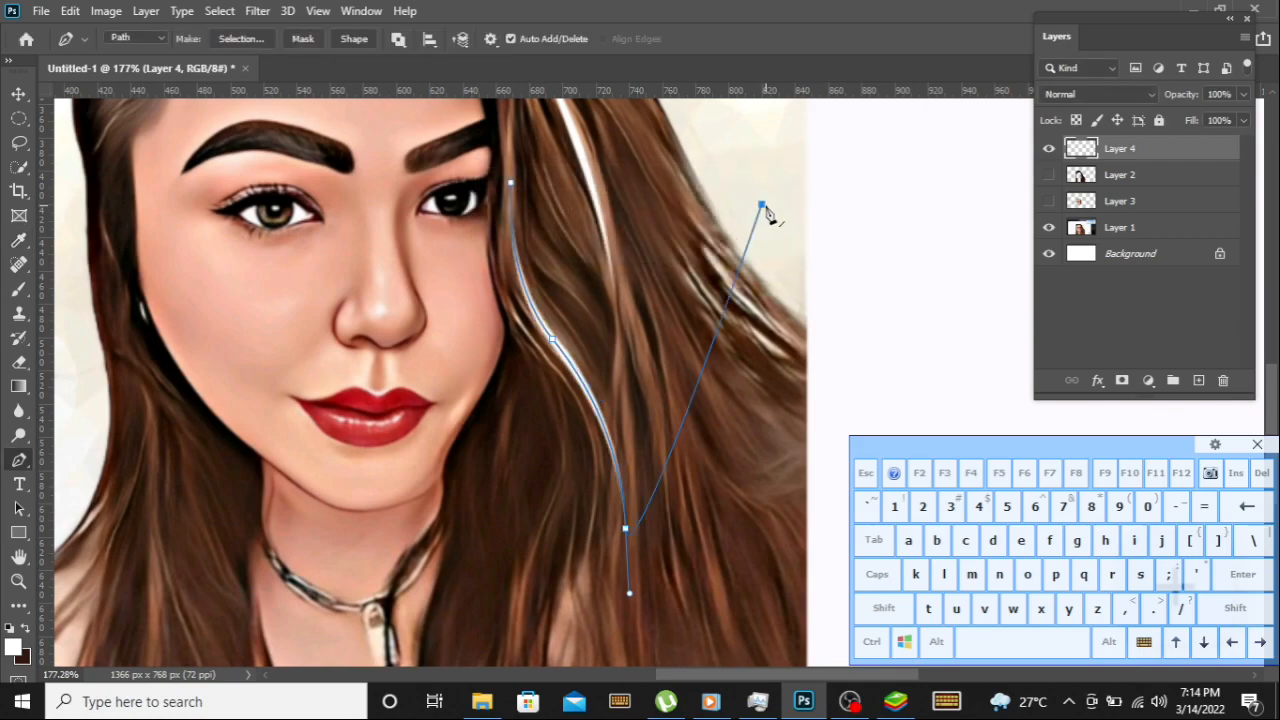
key("Escape")
key("Escape")
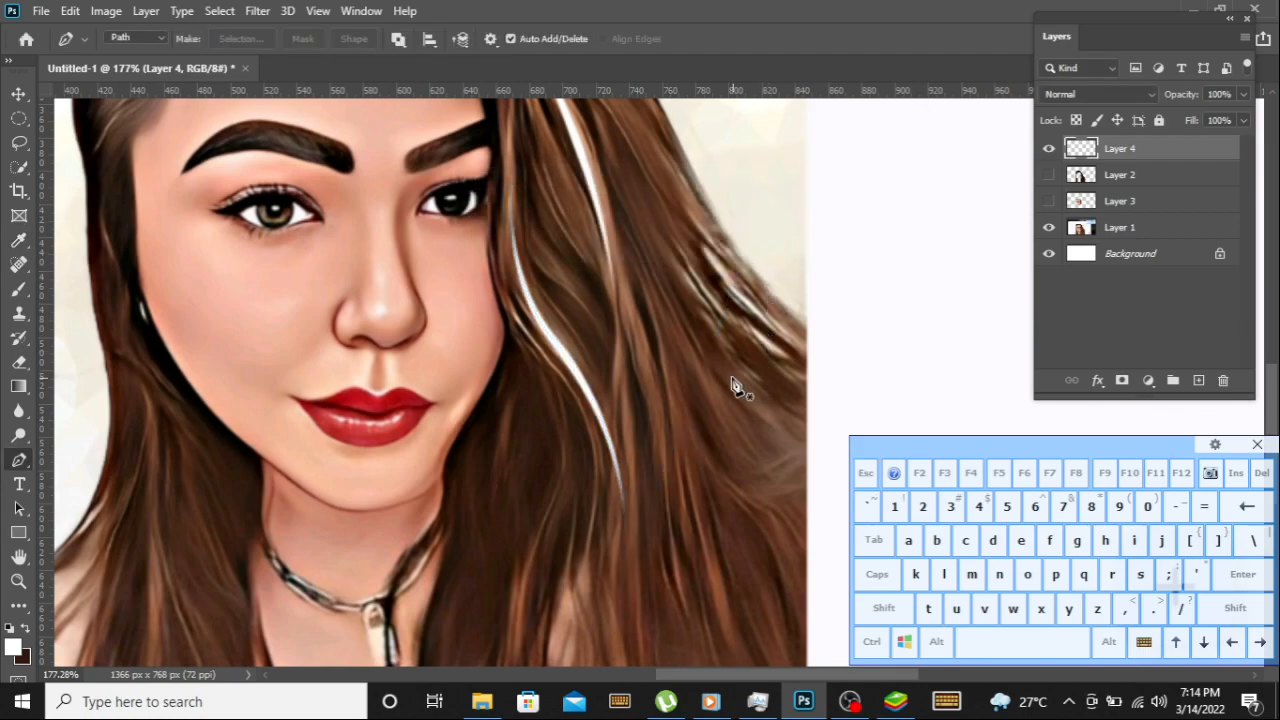
Draw a curved Pen path down the hair at the left temple and stroke it with the Brush, simulating pressure.
scroll(735, 388, "up", 5)
left_click_drag(454, 634, 743, 489)
left_click(447, 189)
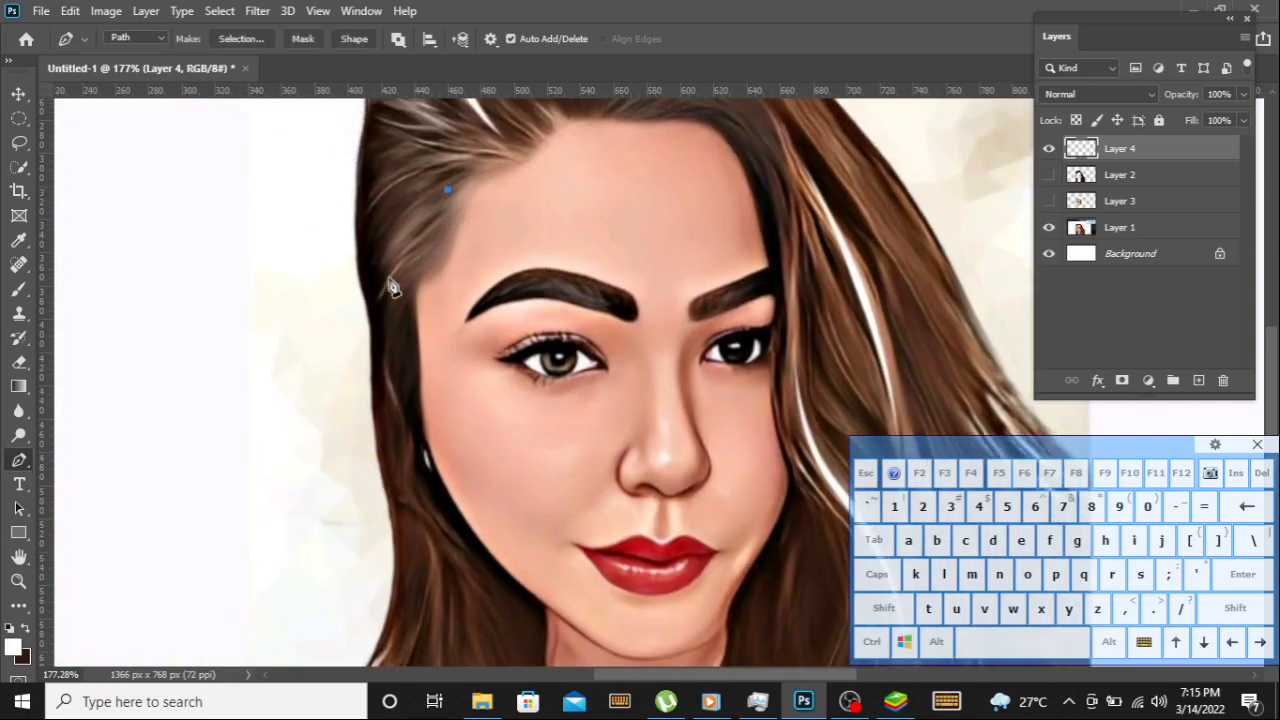
left_click_drag(391, 371, 413, 401)
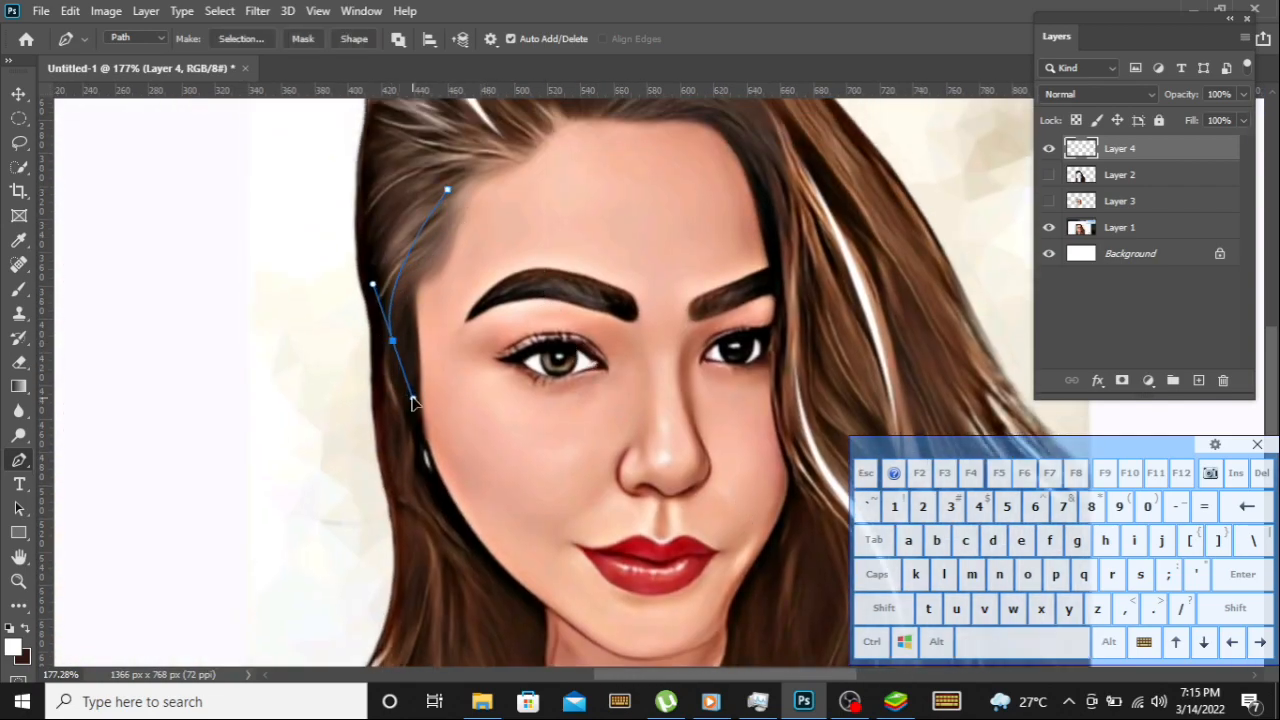
right_click(568, 316)
left_click(690, 393)
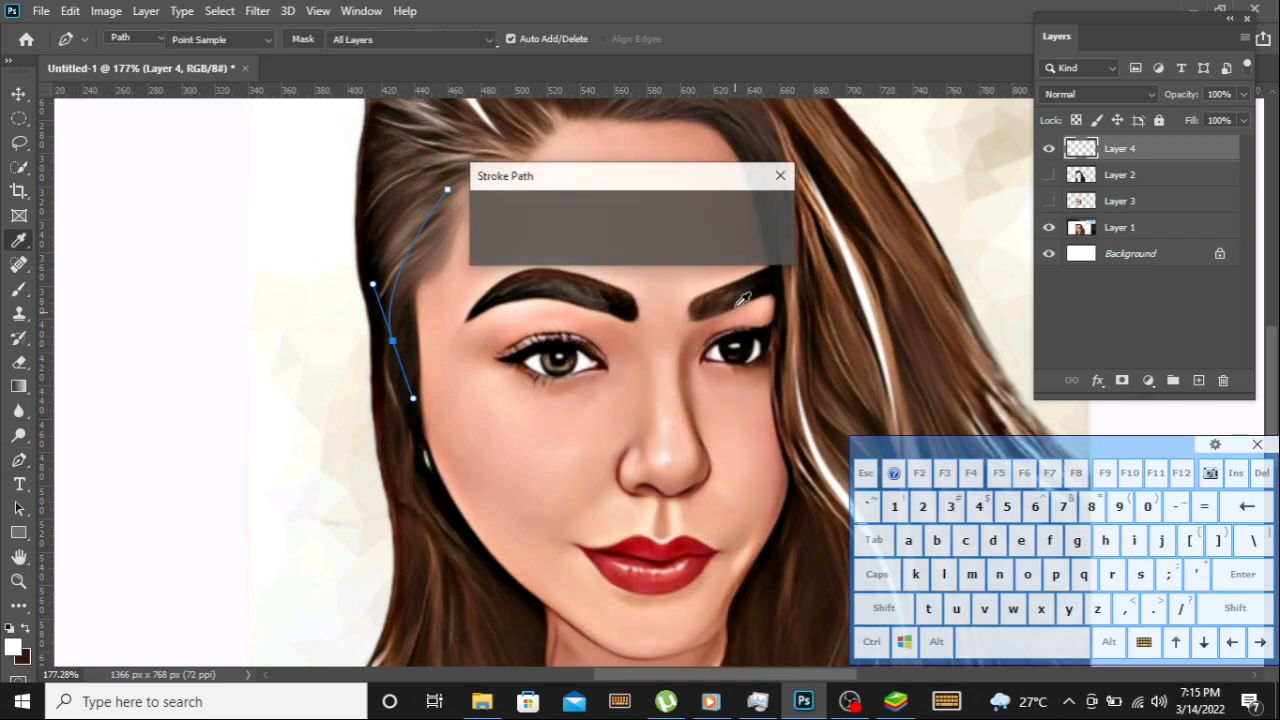
left_click(757, 212)
key("Escape")
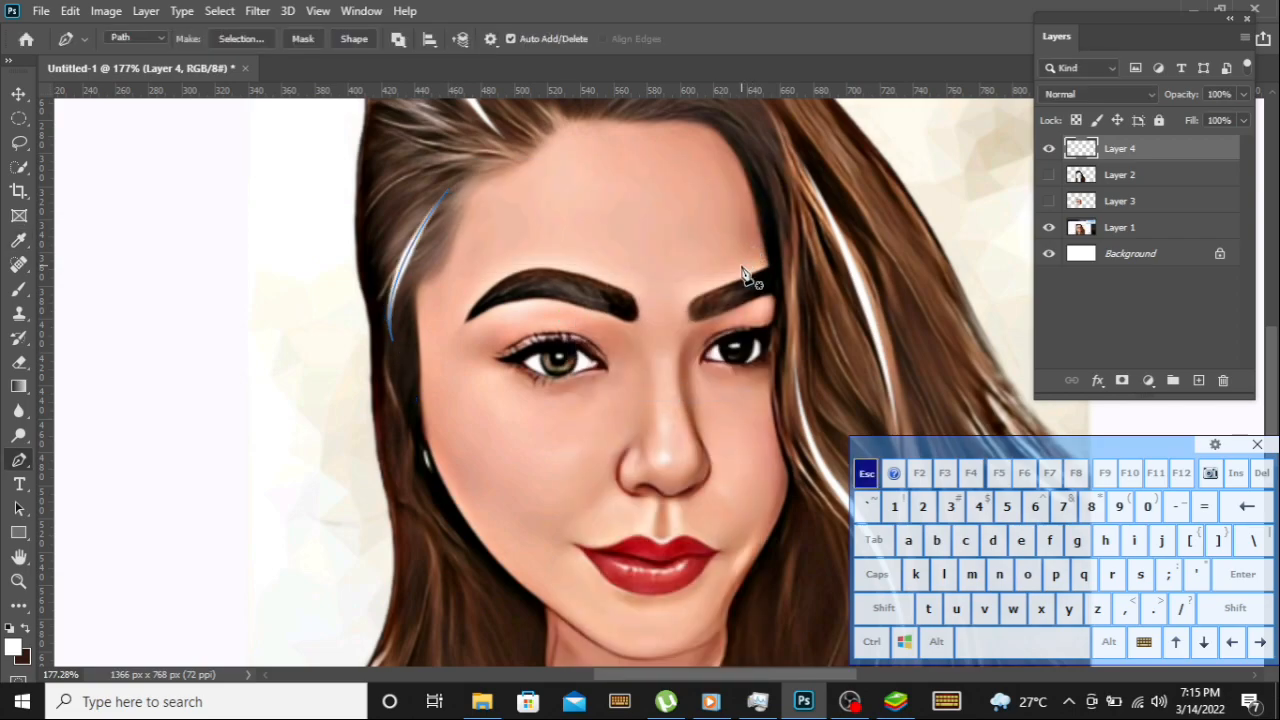
Show the hair and face layers (Layer 2 and Layer 3) and hide the source portrait on Layer 1, keeping the white Background on.
scroll(616, 360, "down", 5)
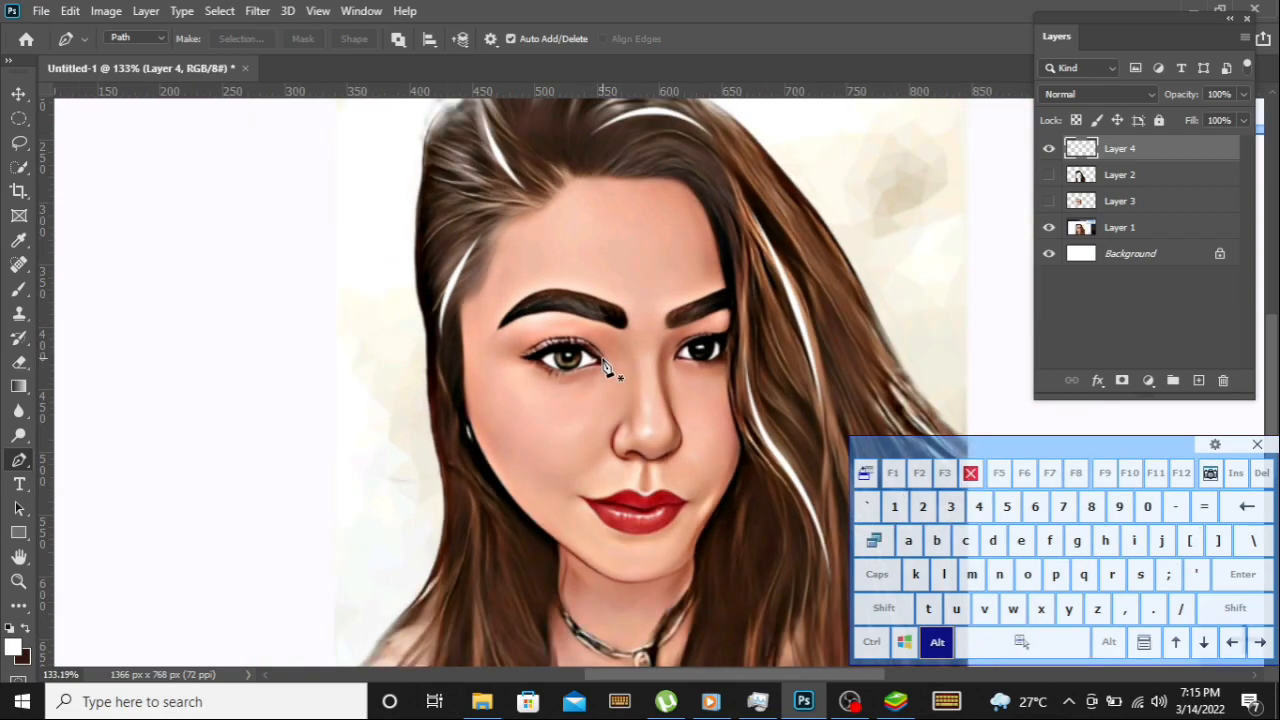
scroll(616, 360, "down", 1)
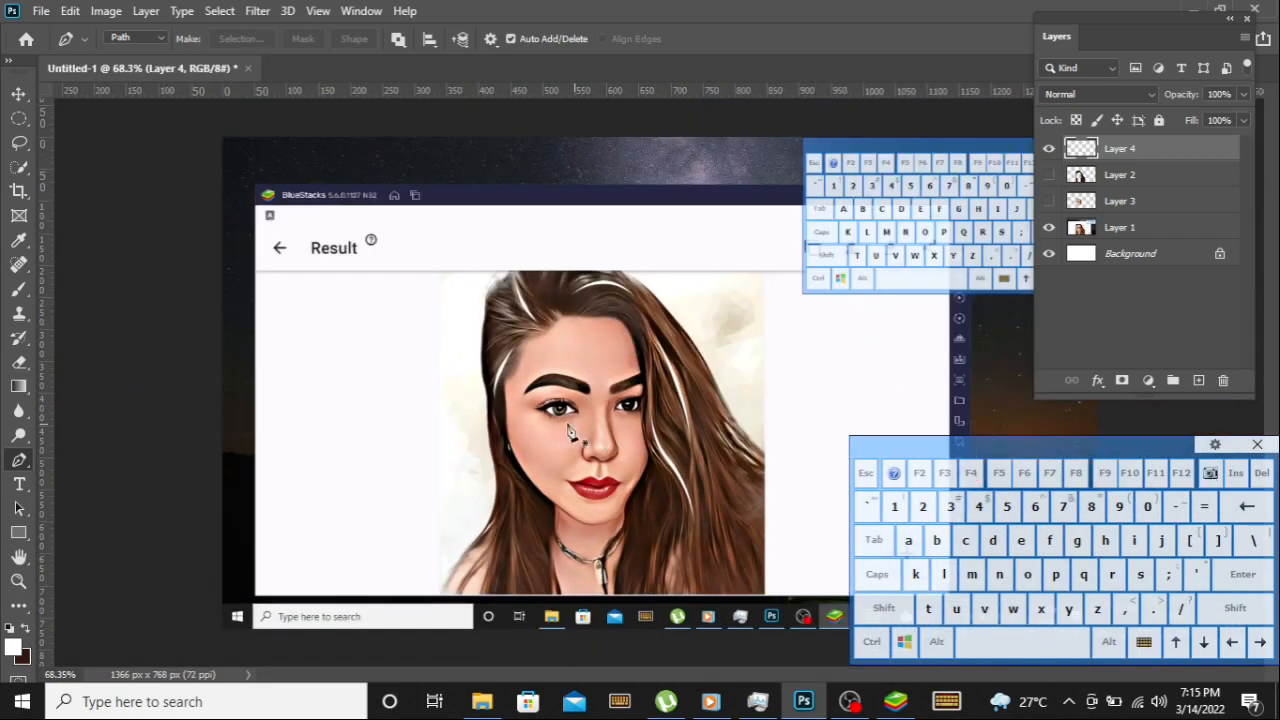
scroll(590, 425, "up", 2)
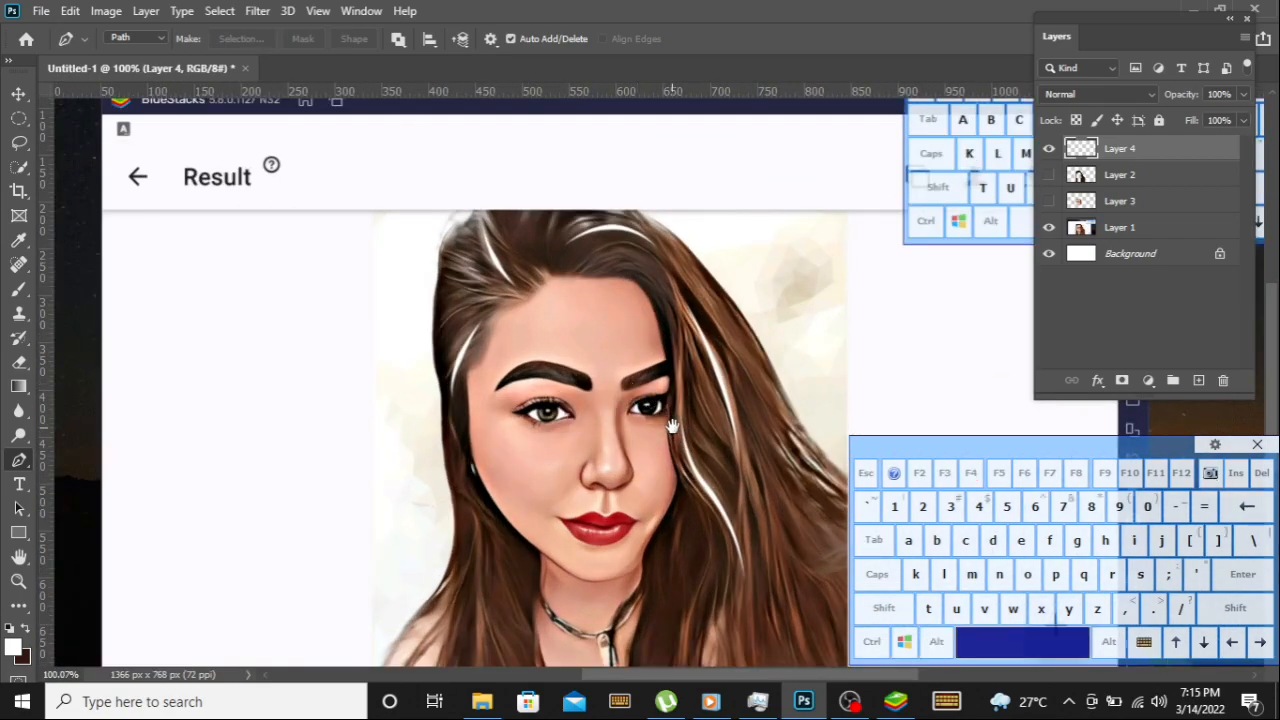
left_click_drag(676, 420, 608, 309)
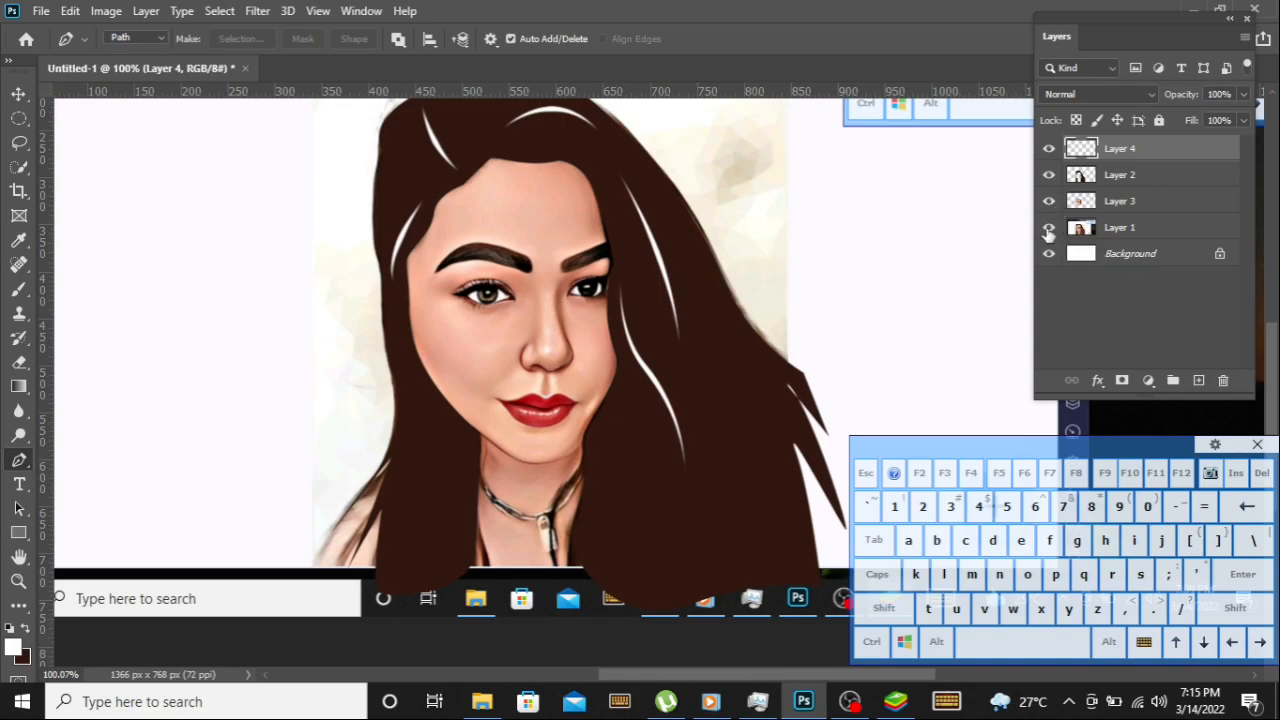
left_click(1049, 229)
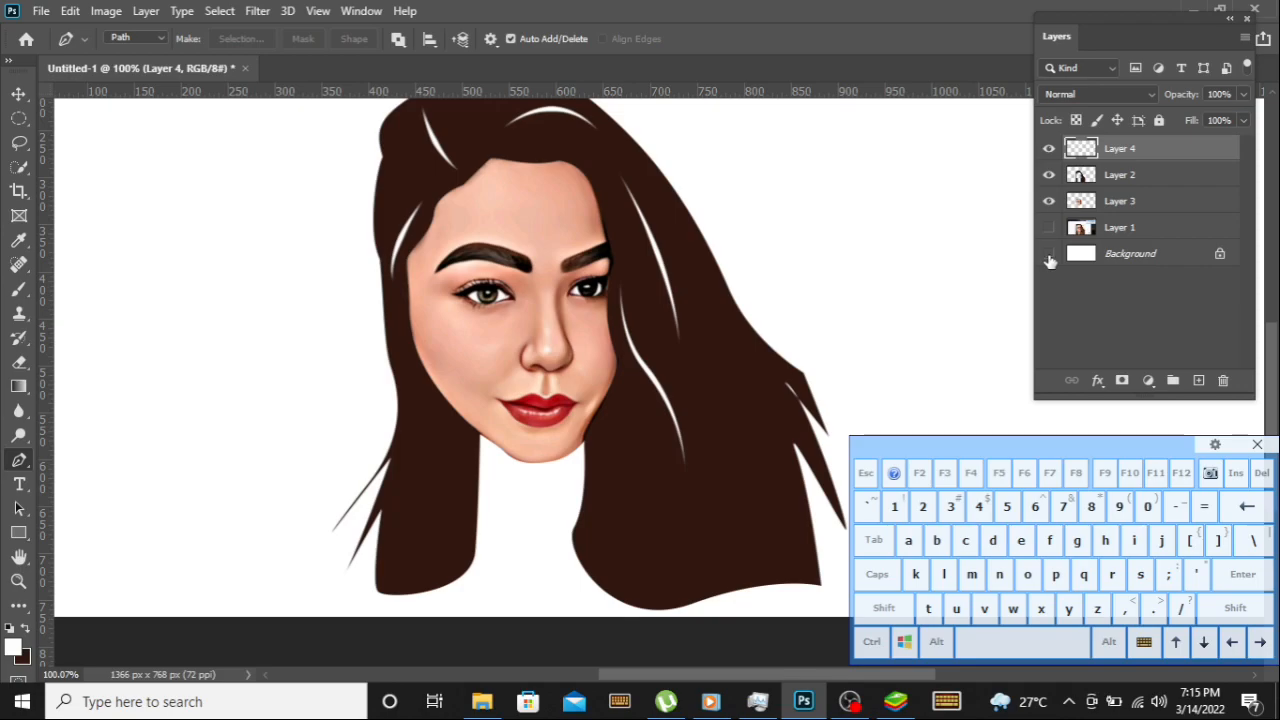
left_click(1049, 255)
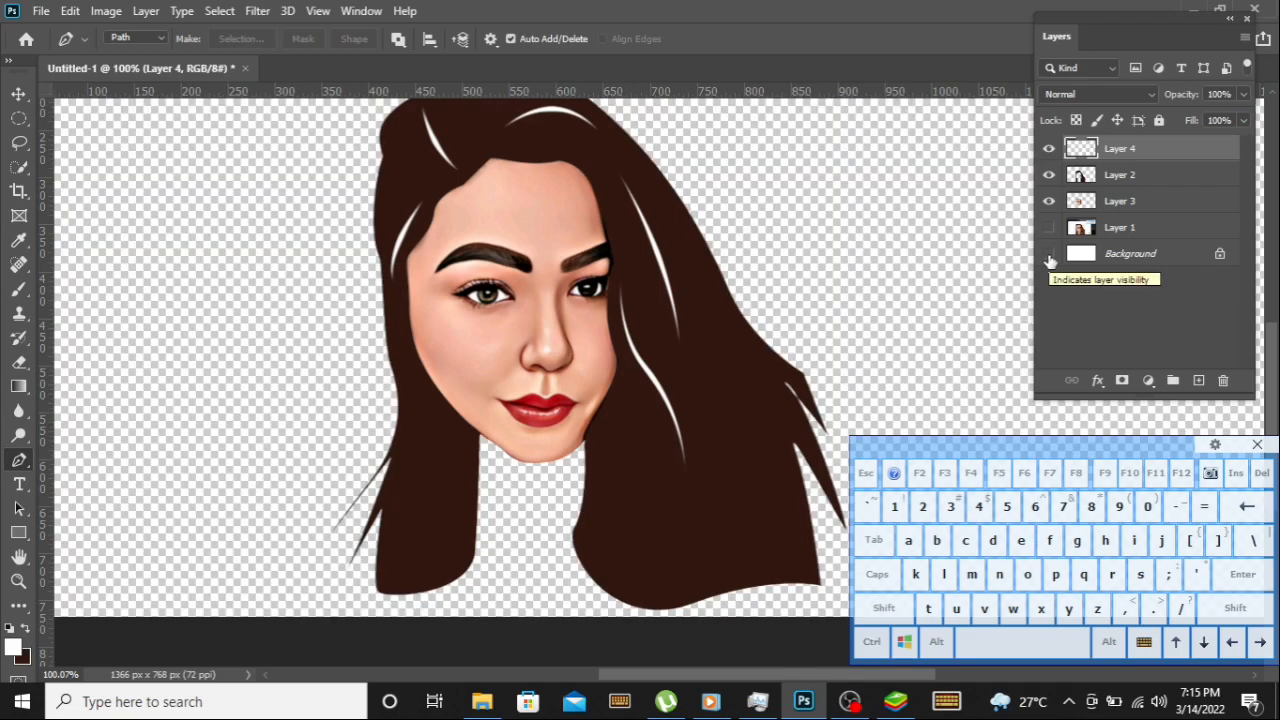
left_click(1049, 255)
key("space")
left_click_drag(729, 294, 634, 349)
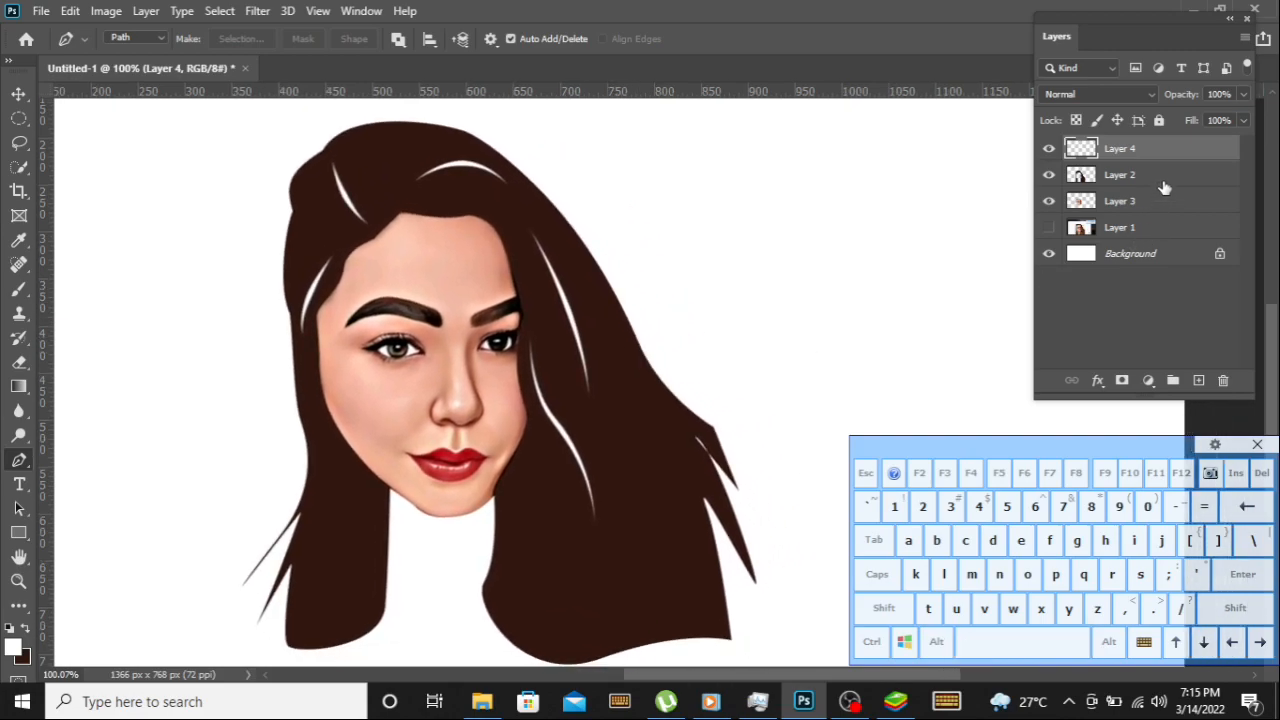
left_click(1049, 215)
left_click(108, 11)
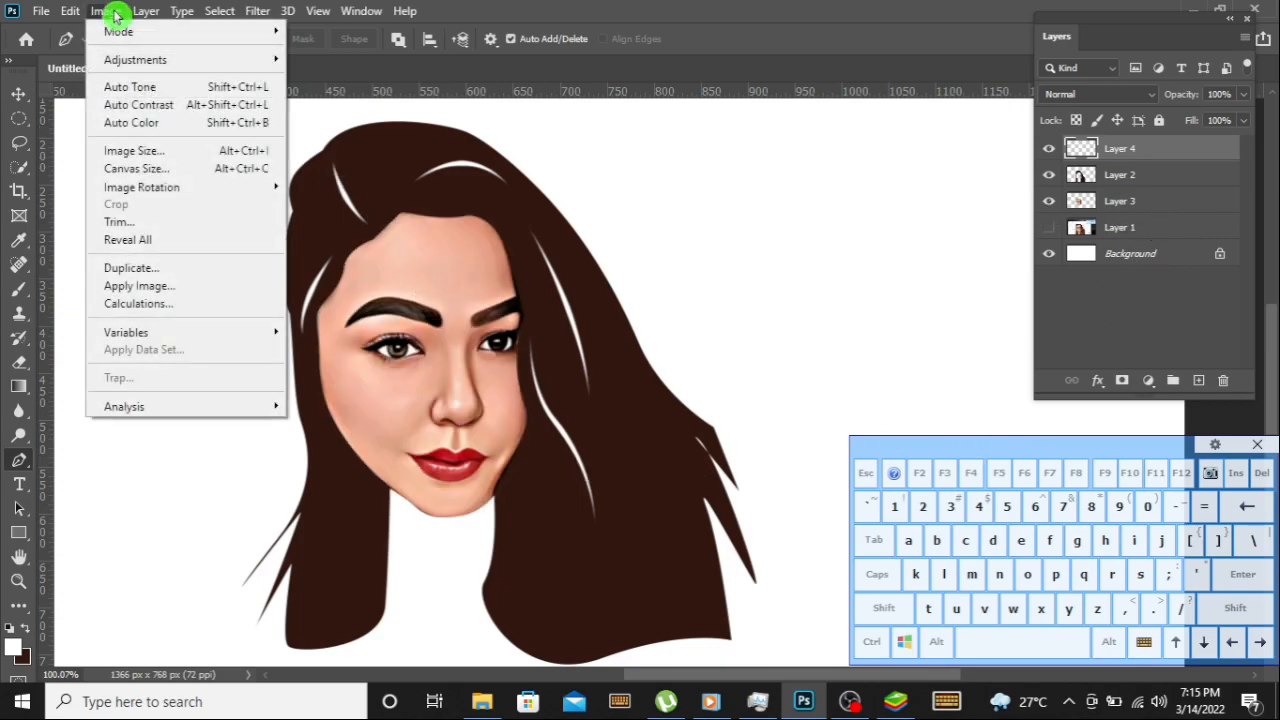
left_click(140, 151)
left_click_drag(1022, 194, 870, 50)
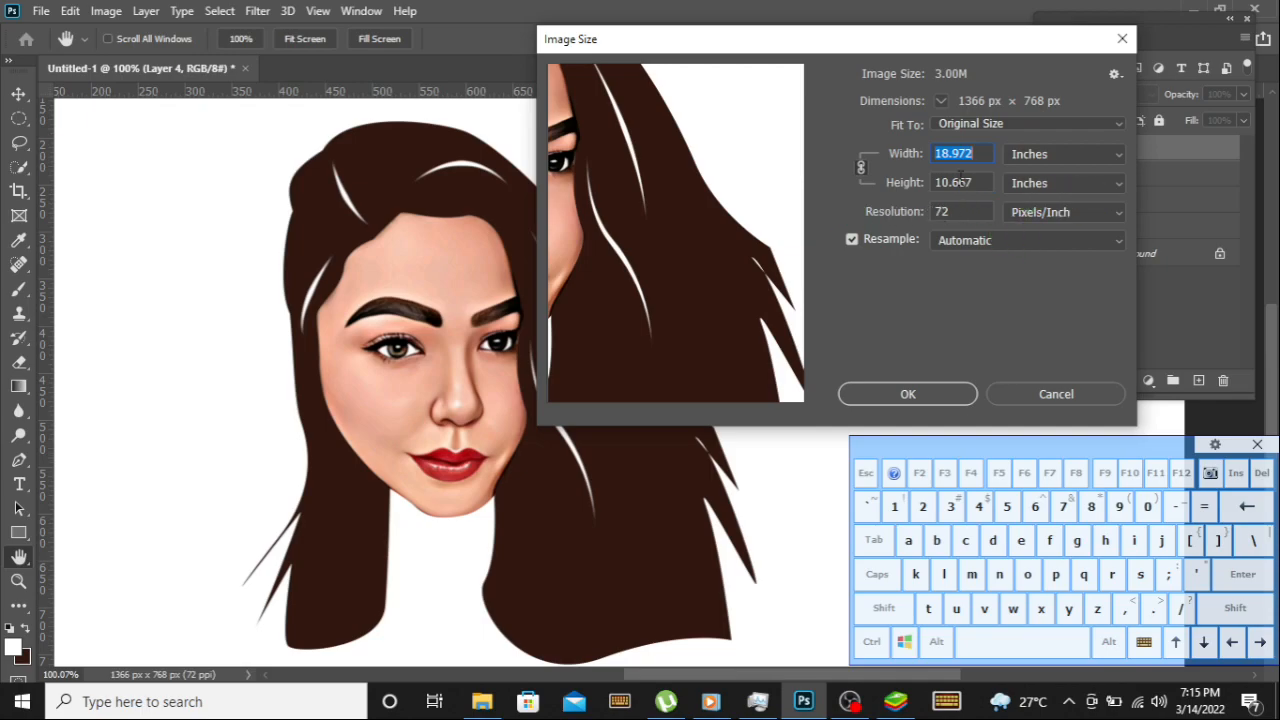
left_click(1120, 47)
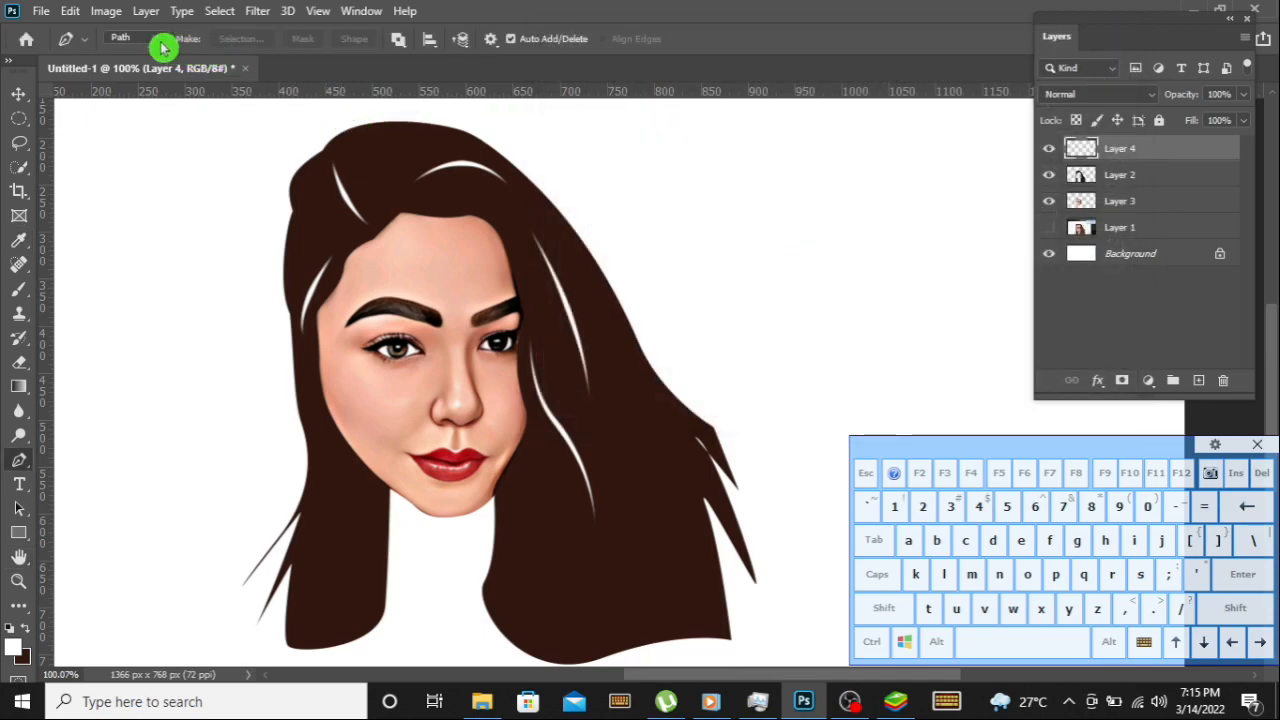
left_click(107, 12)
mouse_move(134, 59)
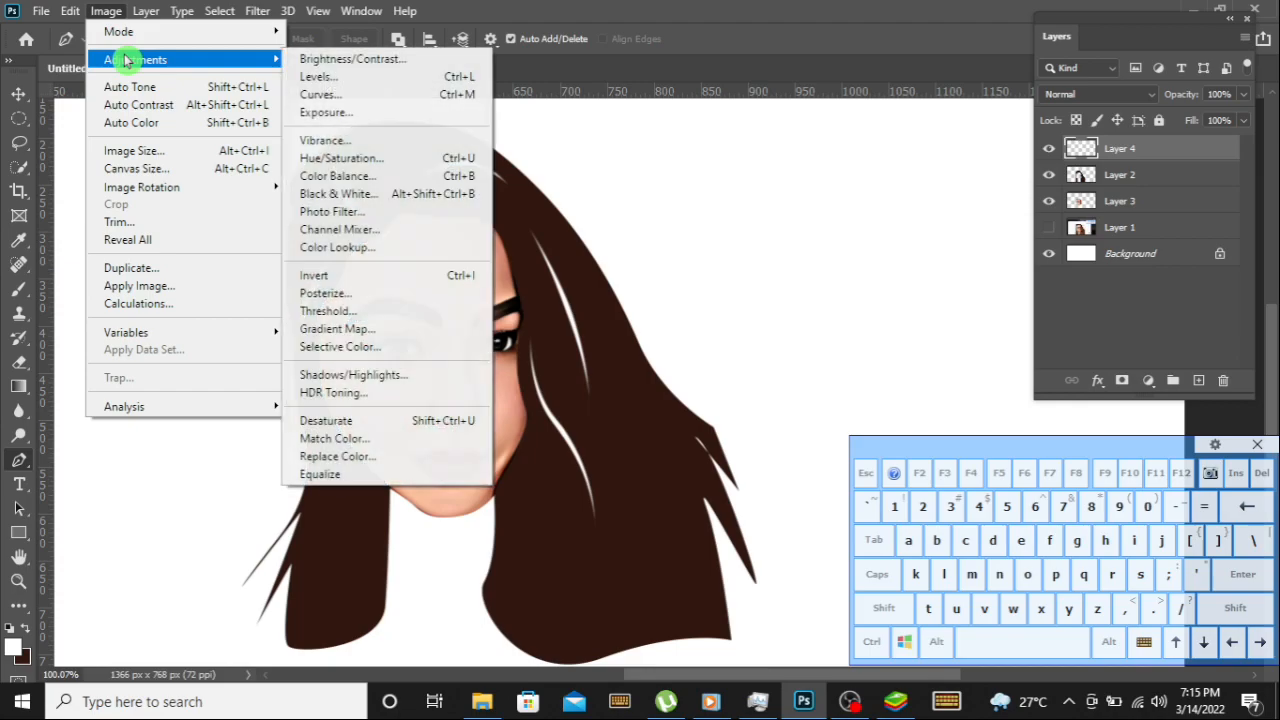
left_click(397, 94)
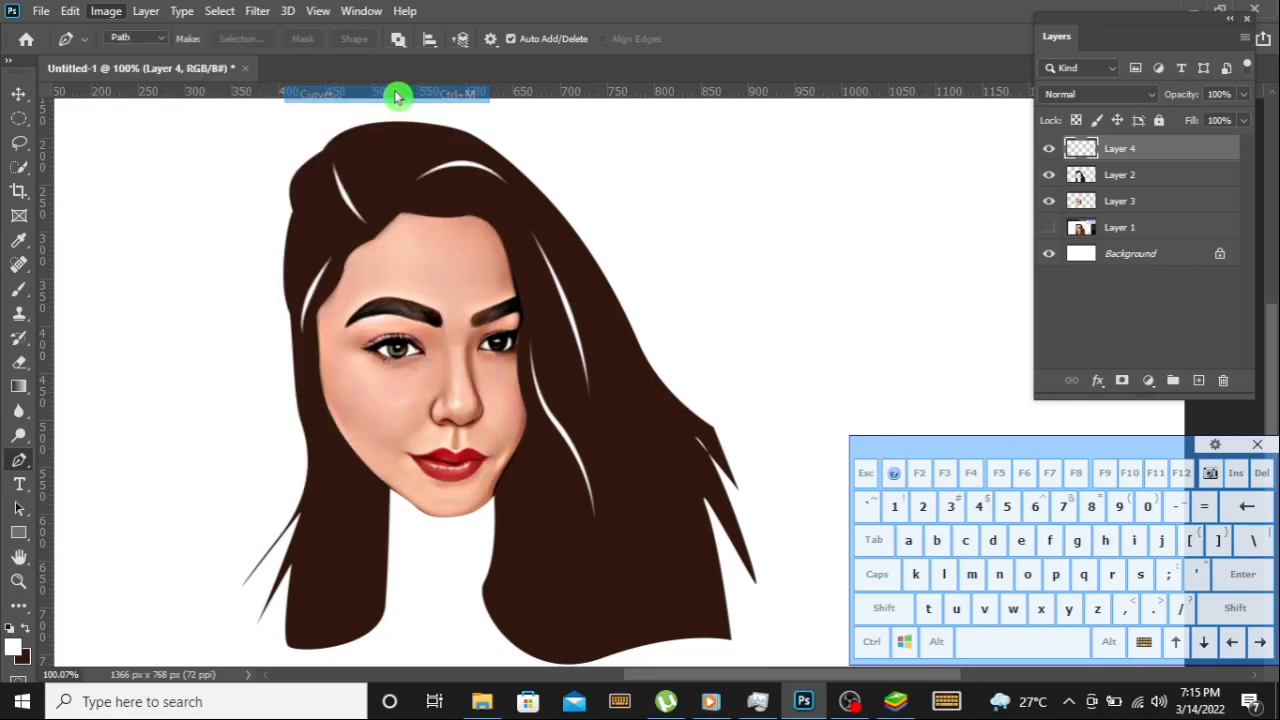
left_click_drag(537, 207, 1031, 115)
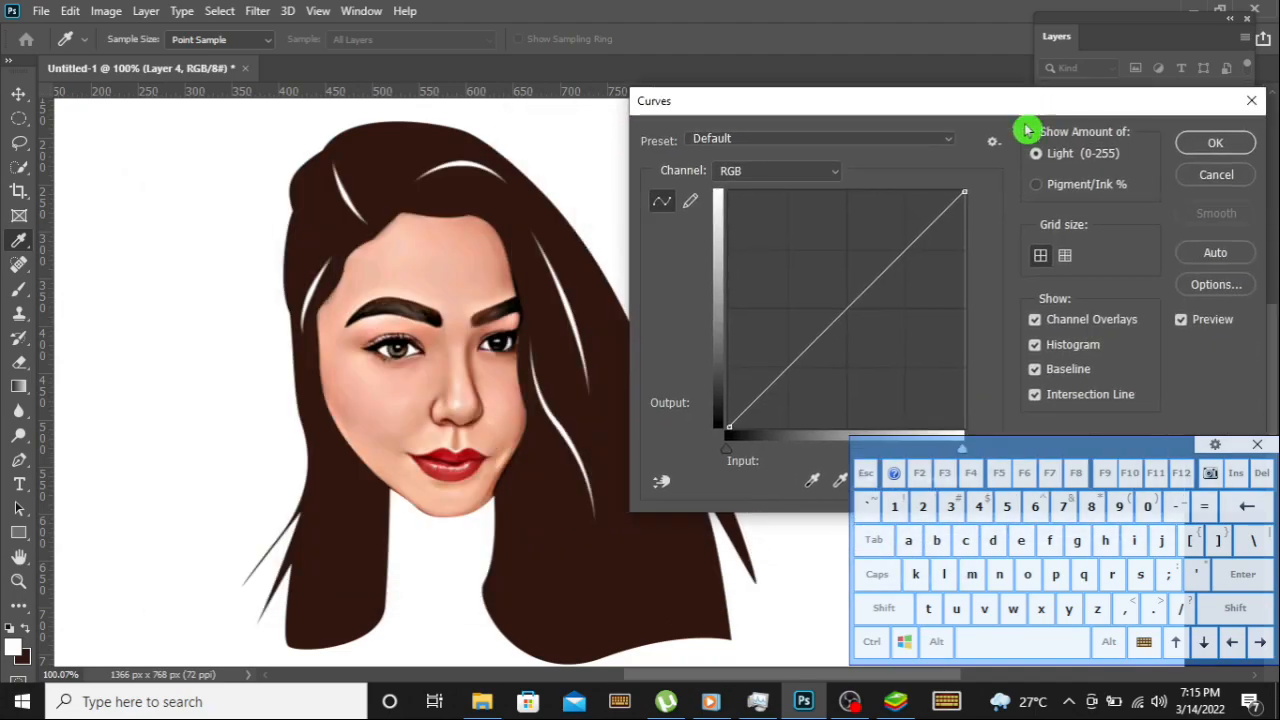
left_click_drag(854, 293, 837, 263)
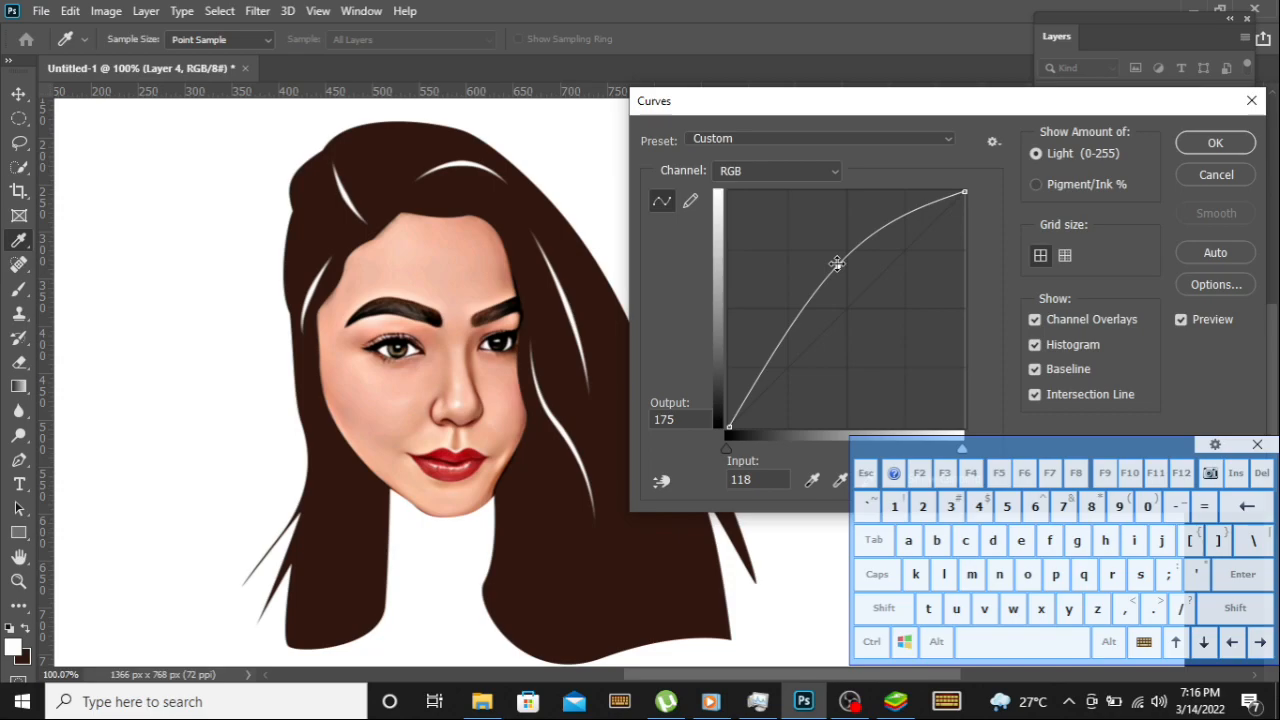
left_click_drag(1040, 109, 996, 82)
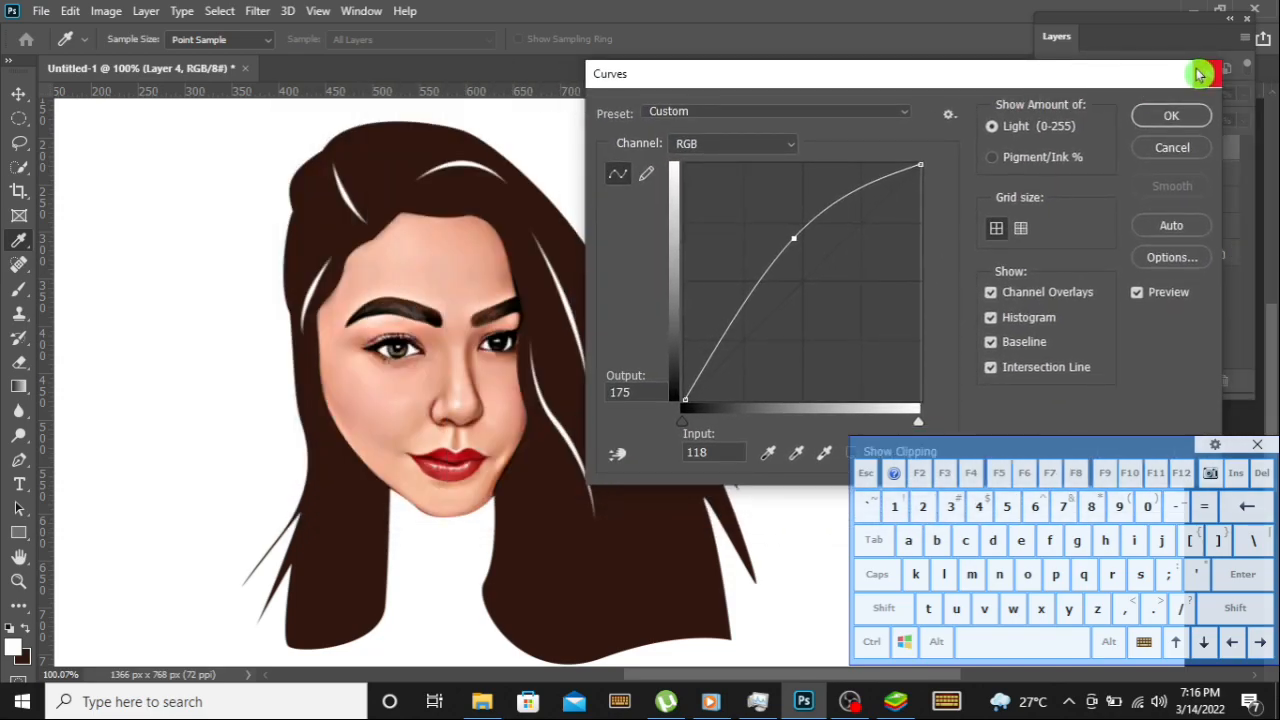
left_click_drag(1146, 84, 836, 104)
left_click(904, 97)
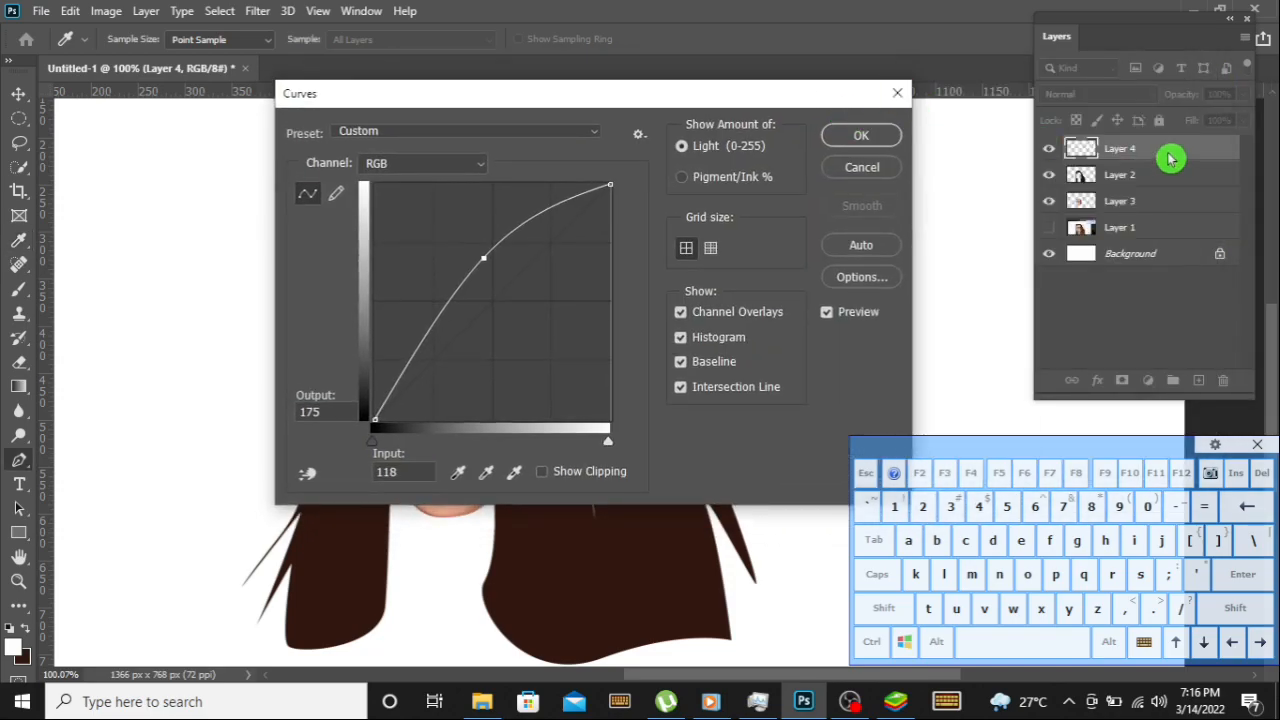
Brighten the face on Layer 3 with a Curves adjustment on the RGB channel, mapping input 128 to output 149.
left_click(1158, 180)
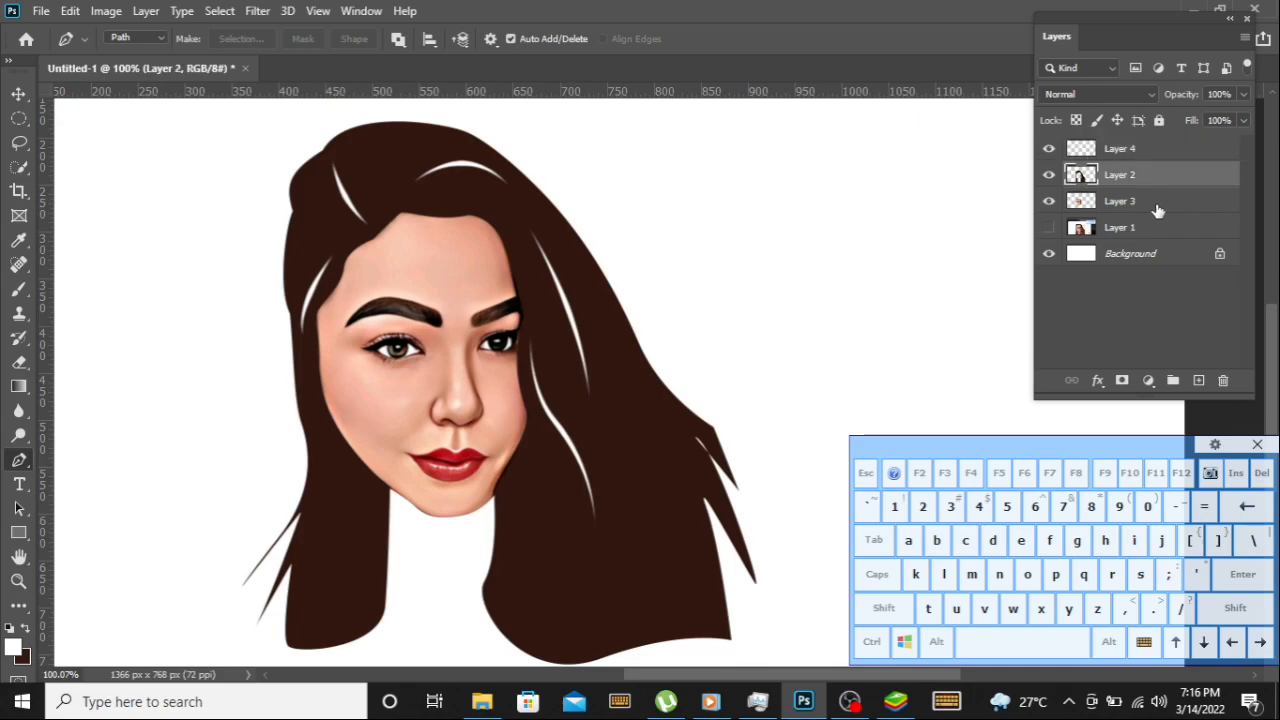
left_click(1158, 205)
left_click(112, 12)
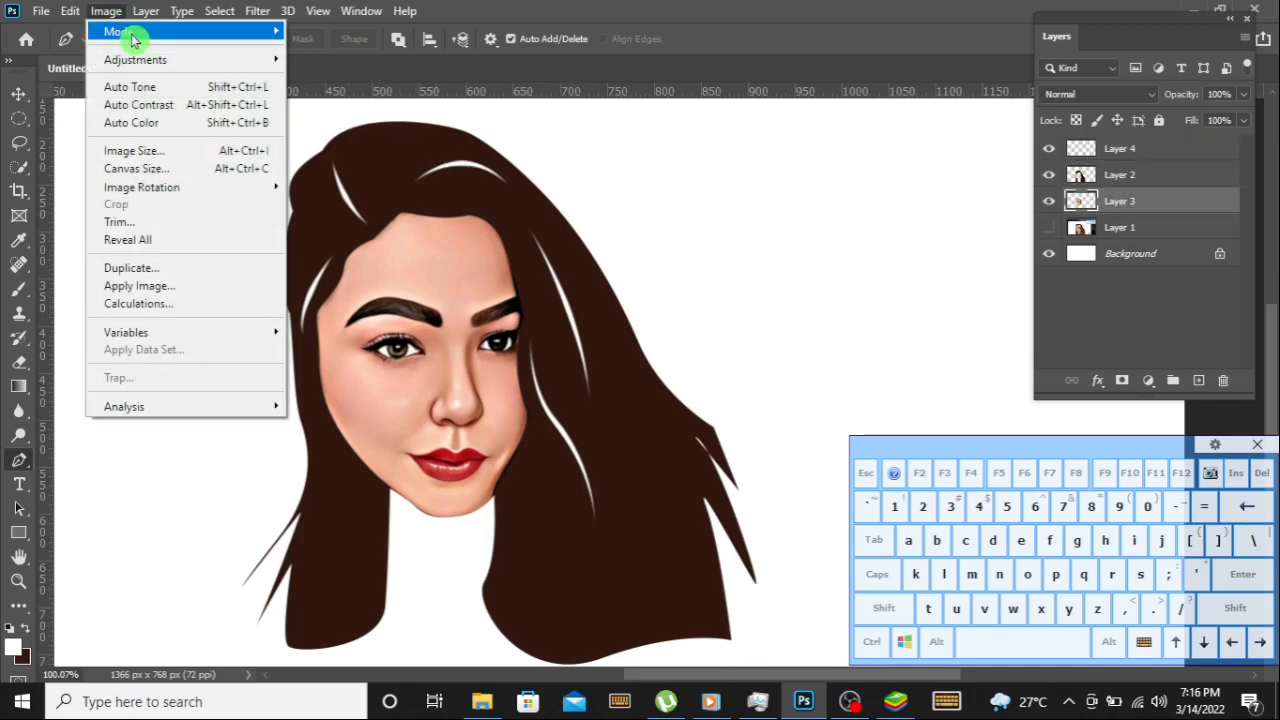
mouse_move(173, 68)
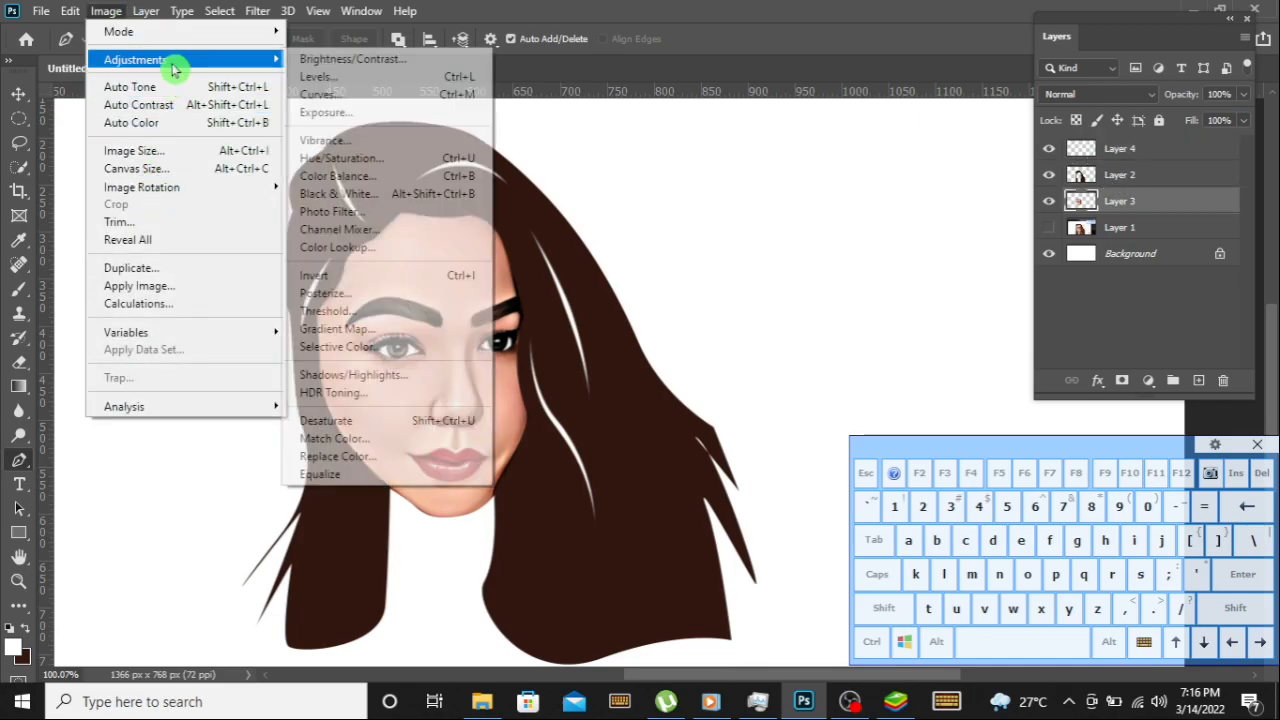
left_click(337, 93)
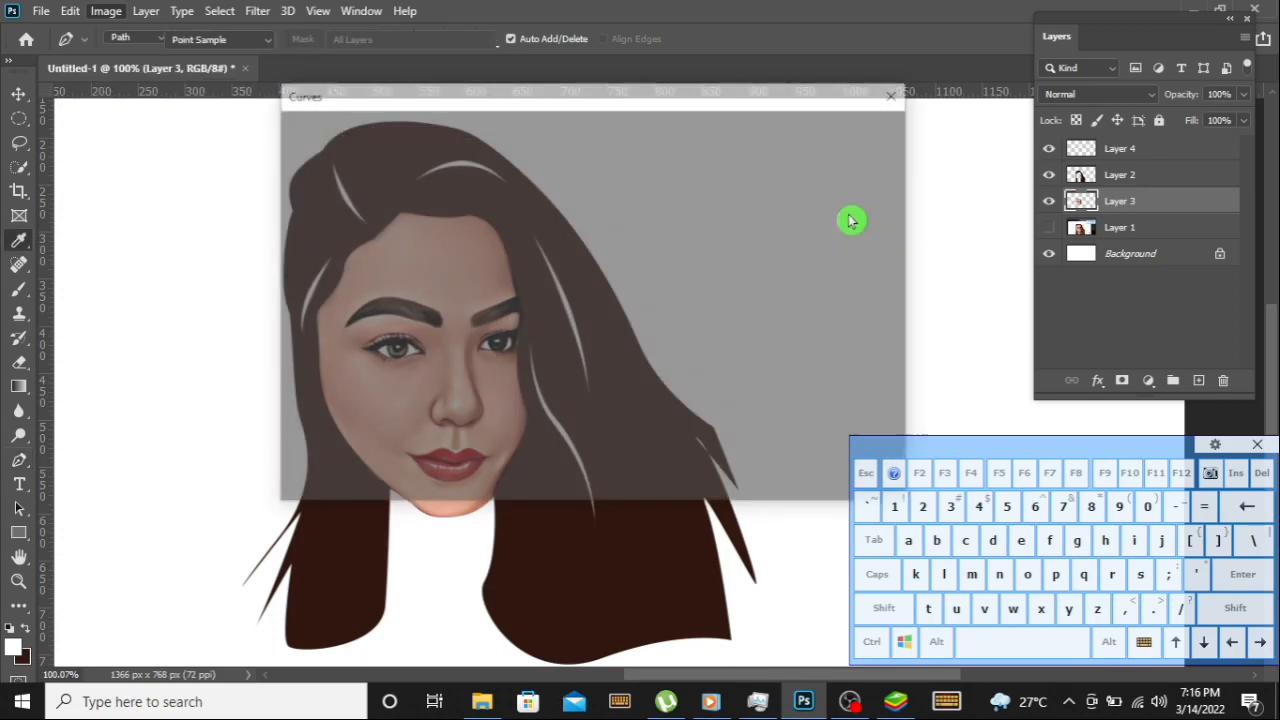
left_click_drag(640, 105, 846, 300)
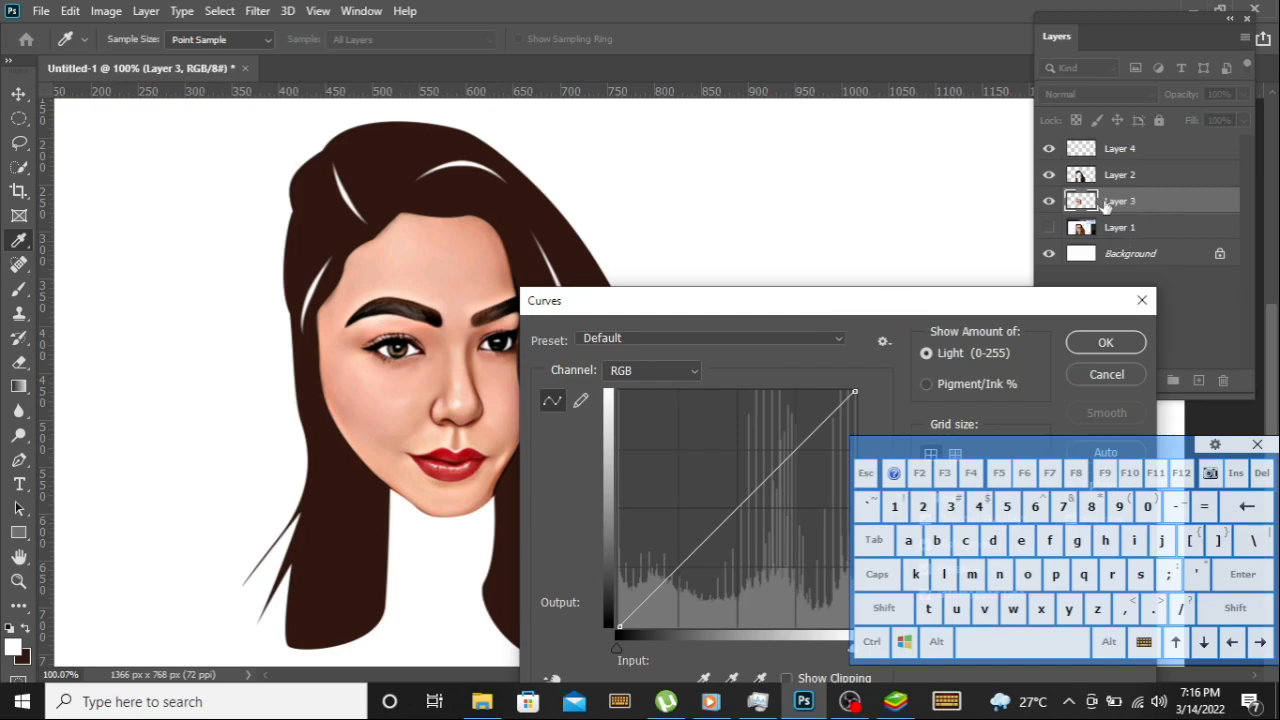
left_click_drag(716, 302, 772, 182)
left_click_drag(905, 192, 871, 261)
left_click_drag(775, 447, 760, 422)
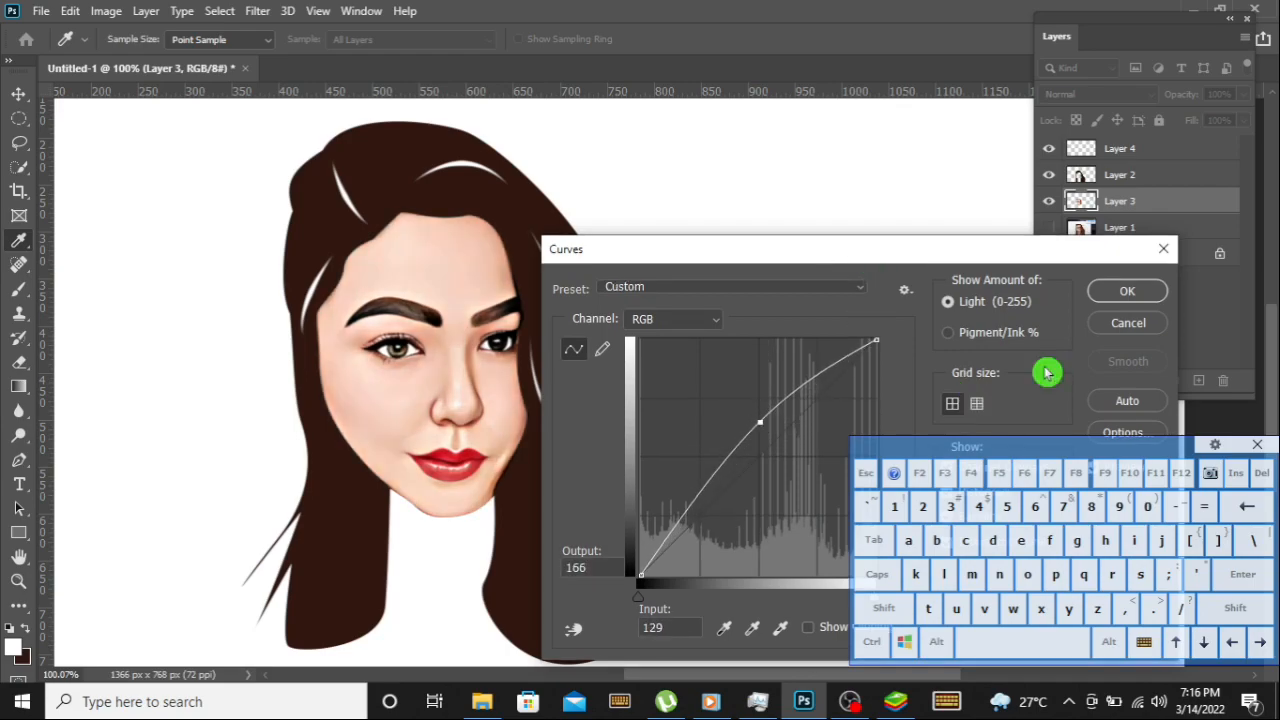
left_click_drag(763, 421, 762, 438)
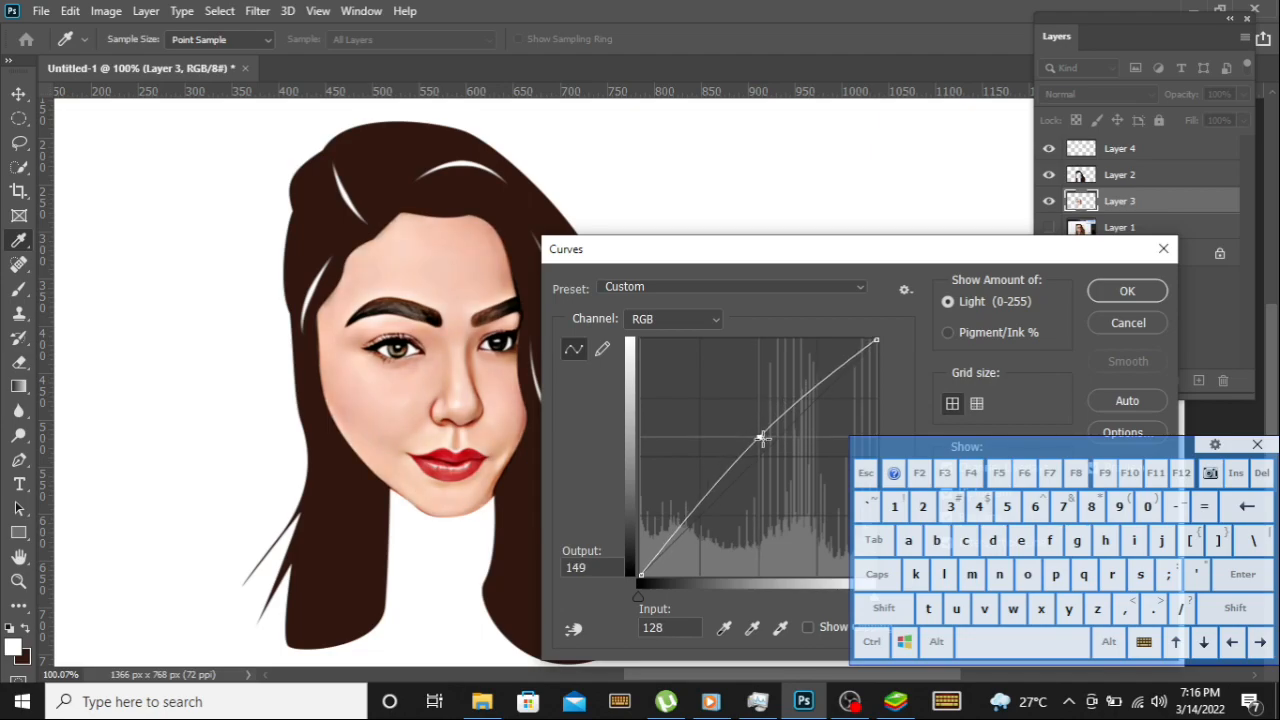
left_click(1119, 291)
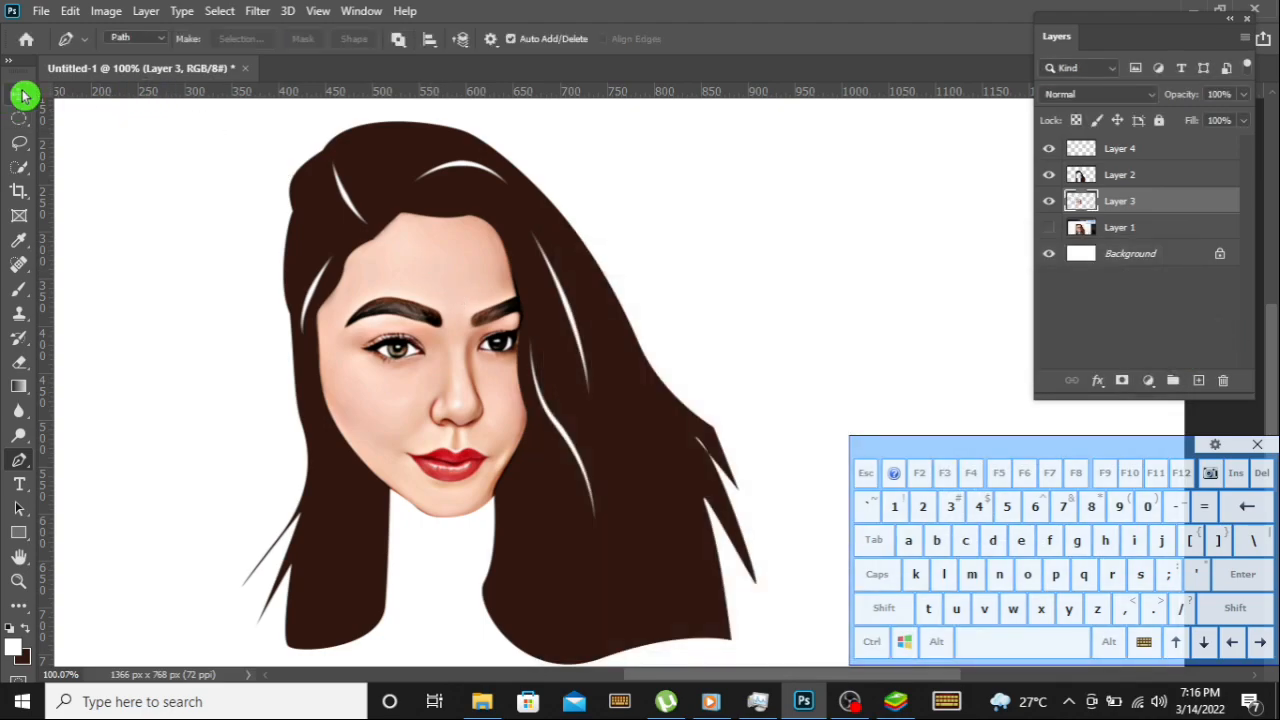
Select the white hair highlights layer (Layer 4) and reduce its opacity to 39%.
left_click(25, 95)
left_click(353, 205)
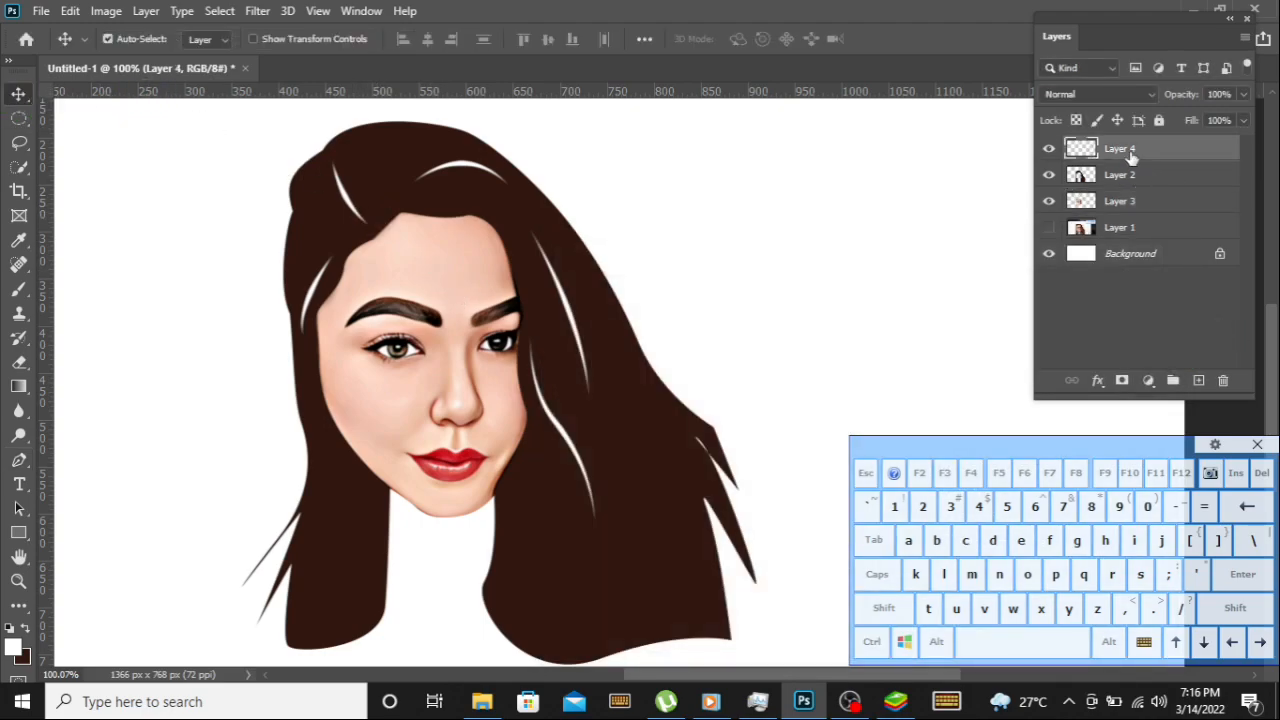
left_click(1049, 149)
left_click(1050, 155)
left_click(1244, 94)
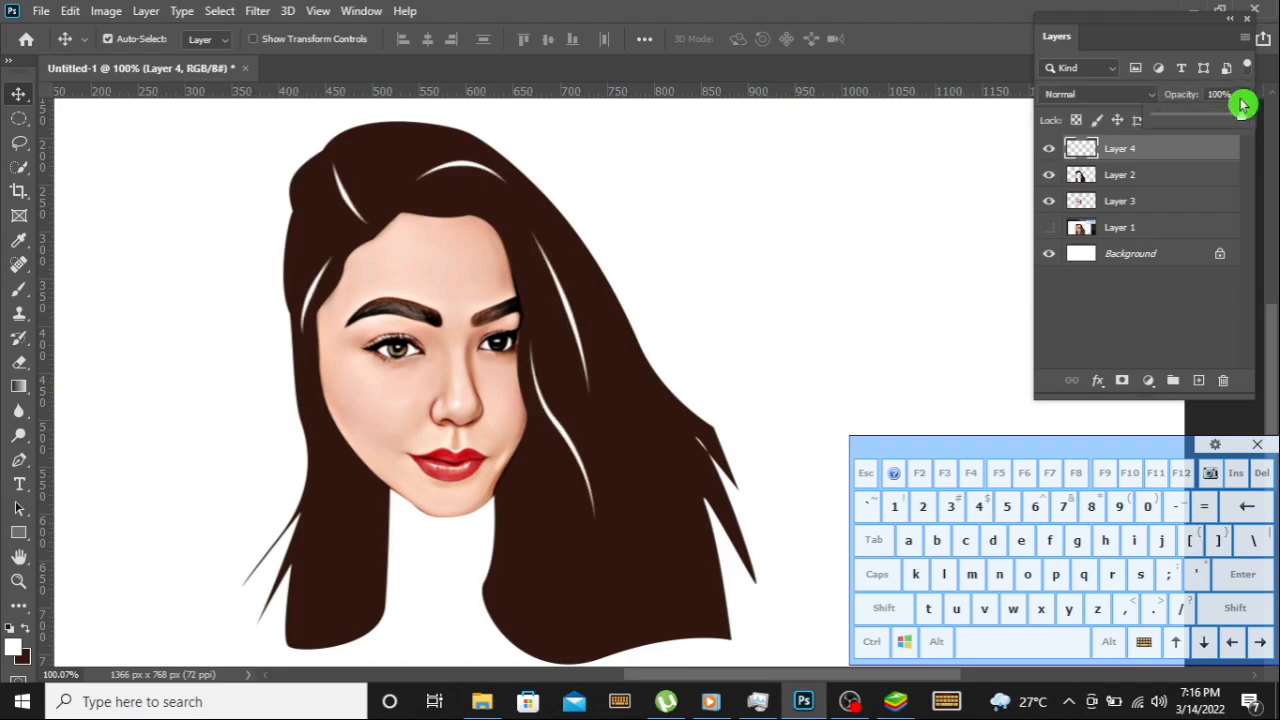
left_click_drag(1232, 120, 1192, 130)
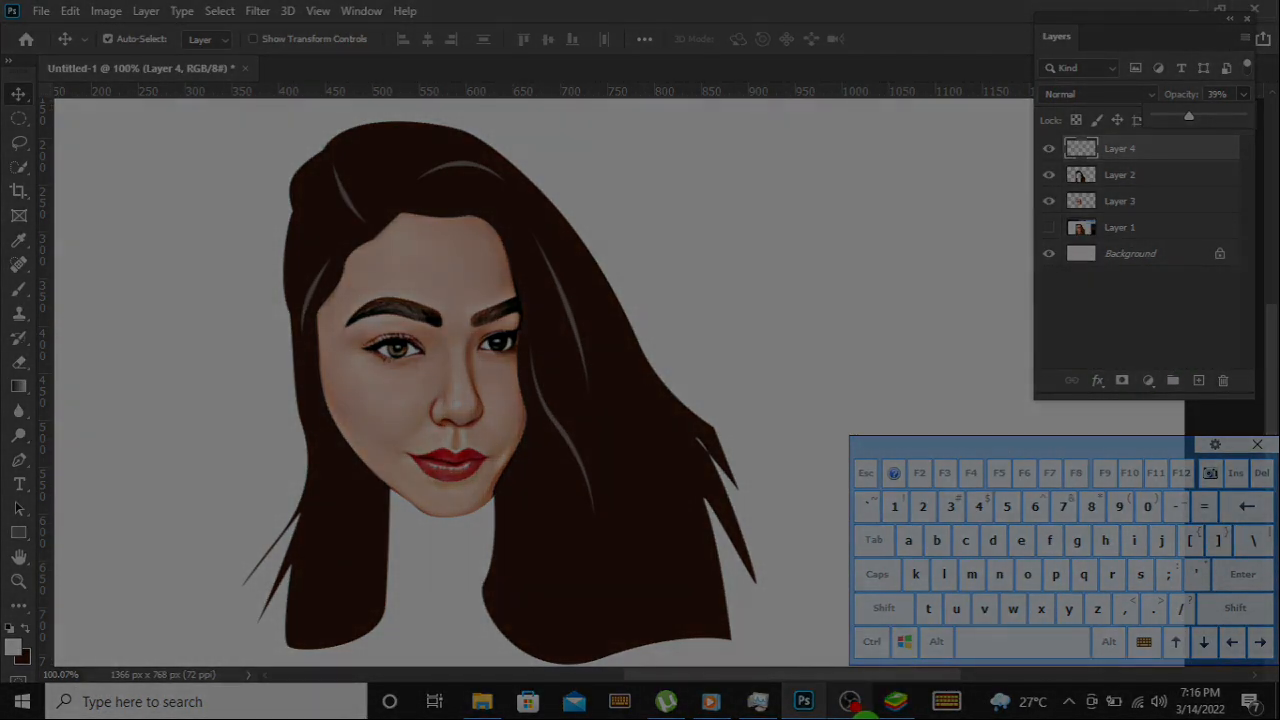
mouse_move(856, 708)
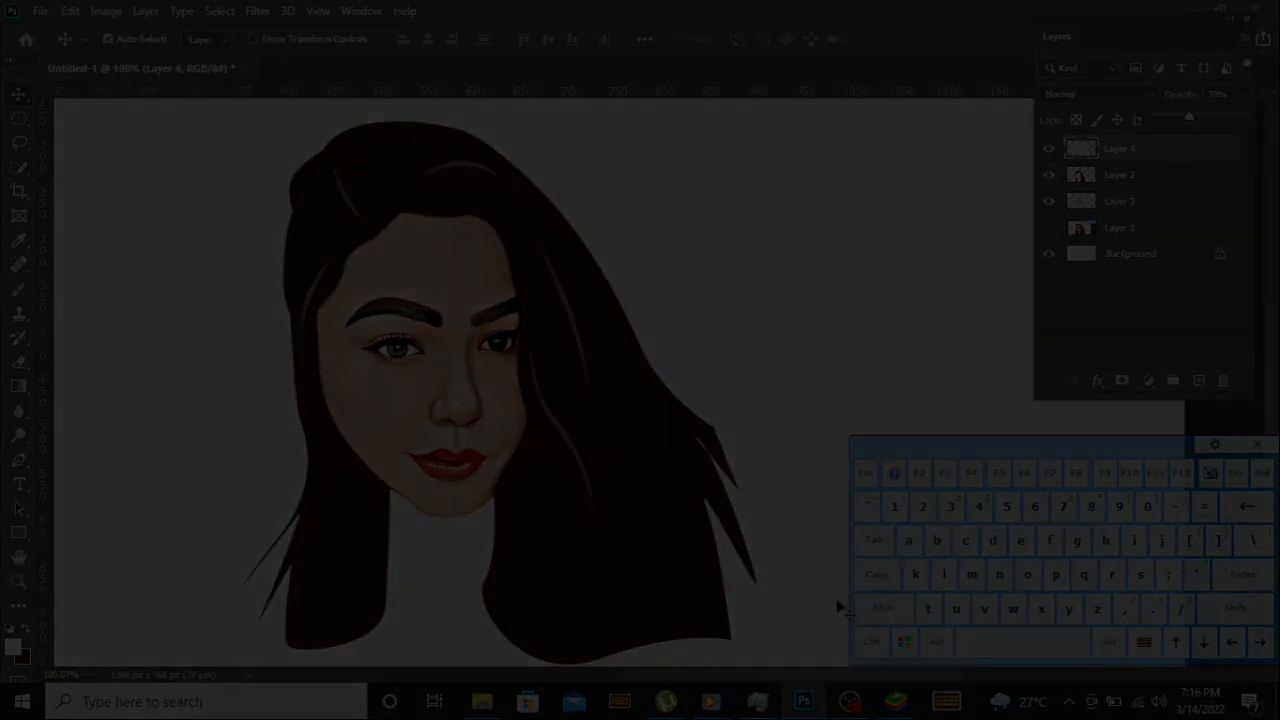